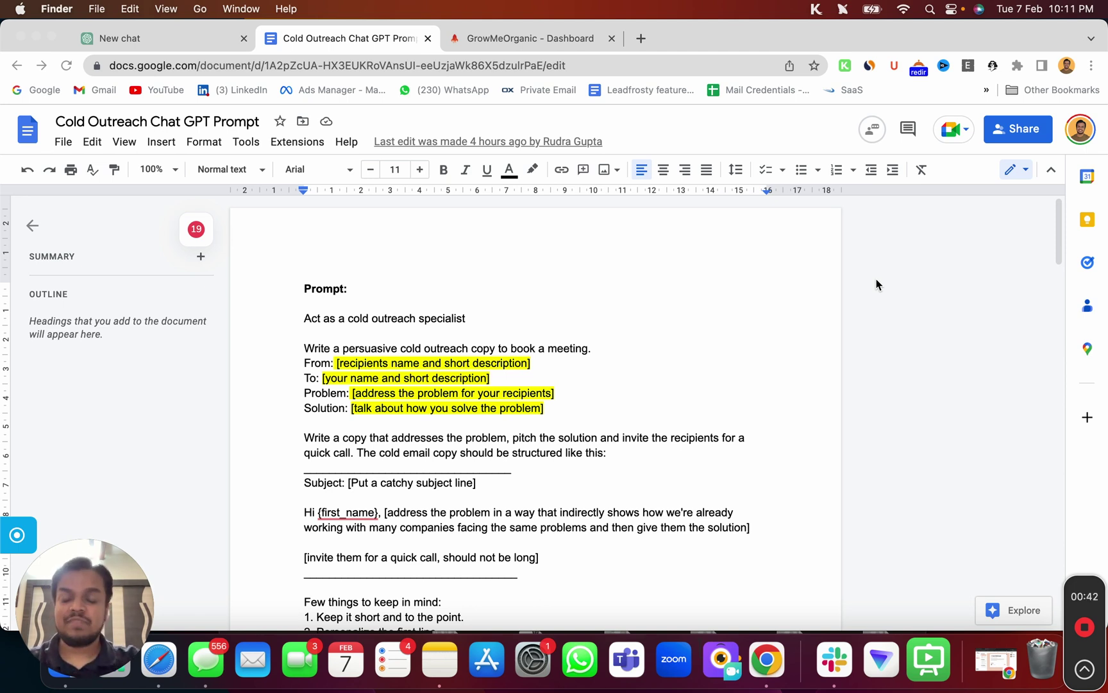
Step: Examine the prompt template's highlighted From, To, Problem and Solution placeholders in the Cold Outreach Chat GPT Prompt document
scroll(876, 284, down, 2)
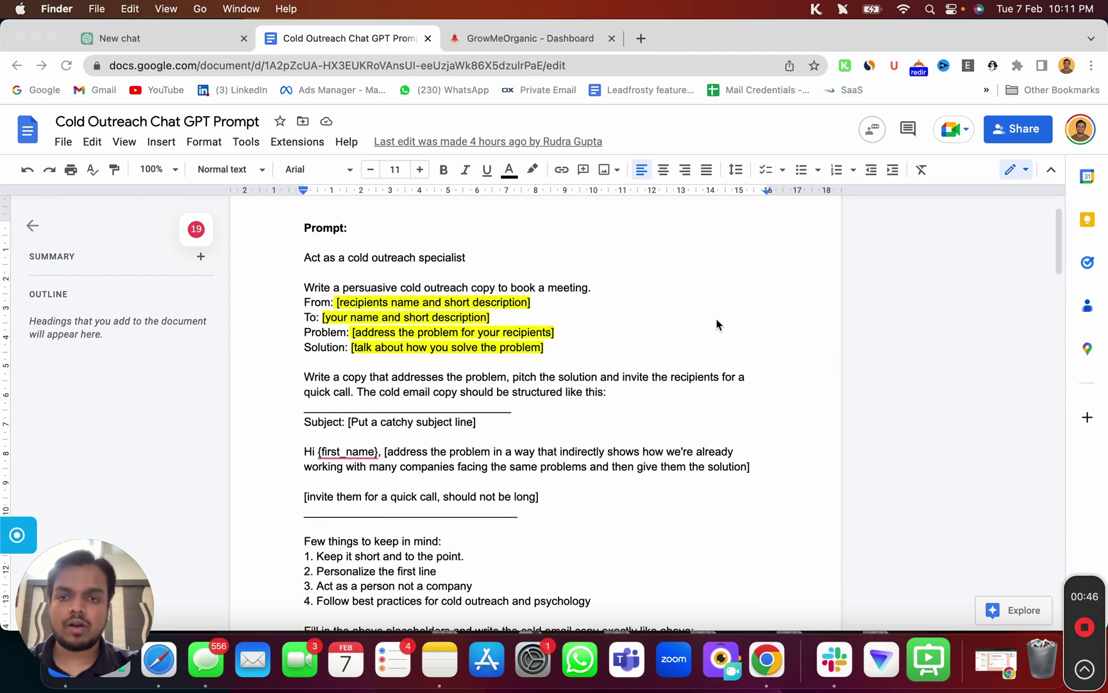
click(714, 325)
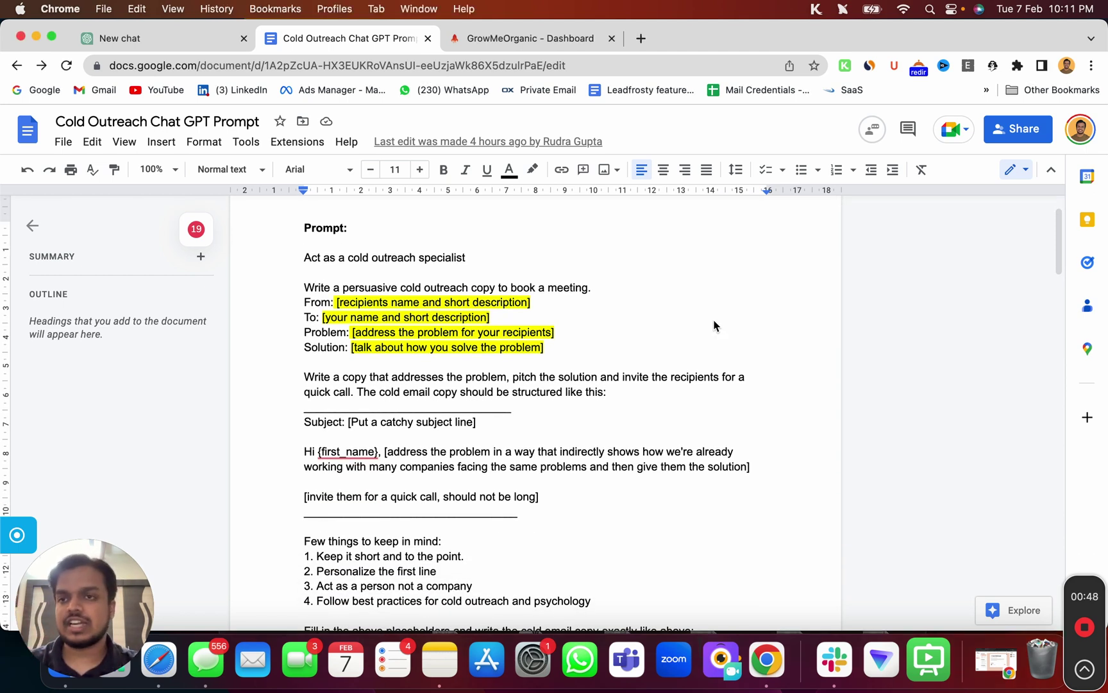
click(135, 41)
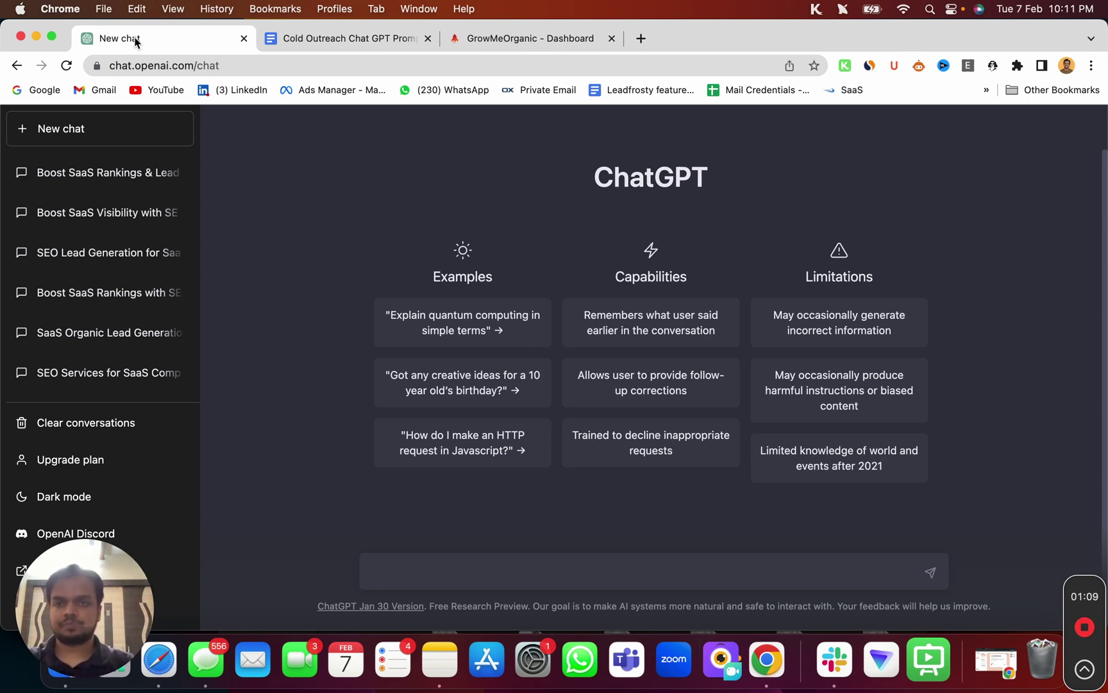
click(292, 39)
scroll(344, 354, down, 1)
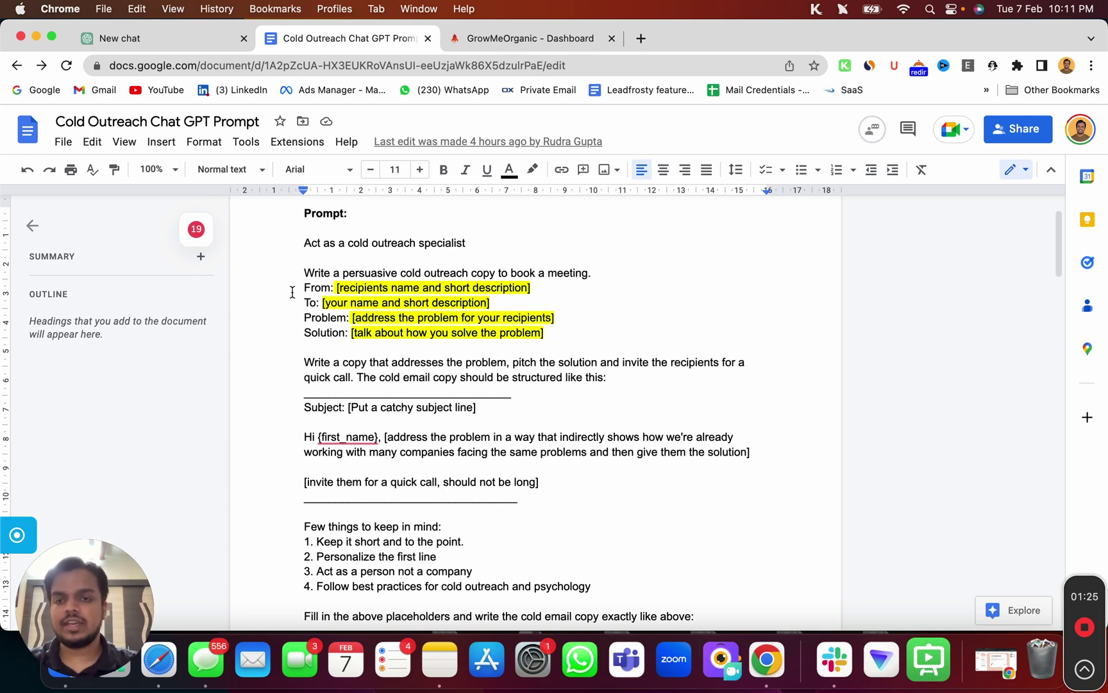
drag(336, 288, 450, 289)
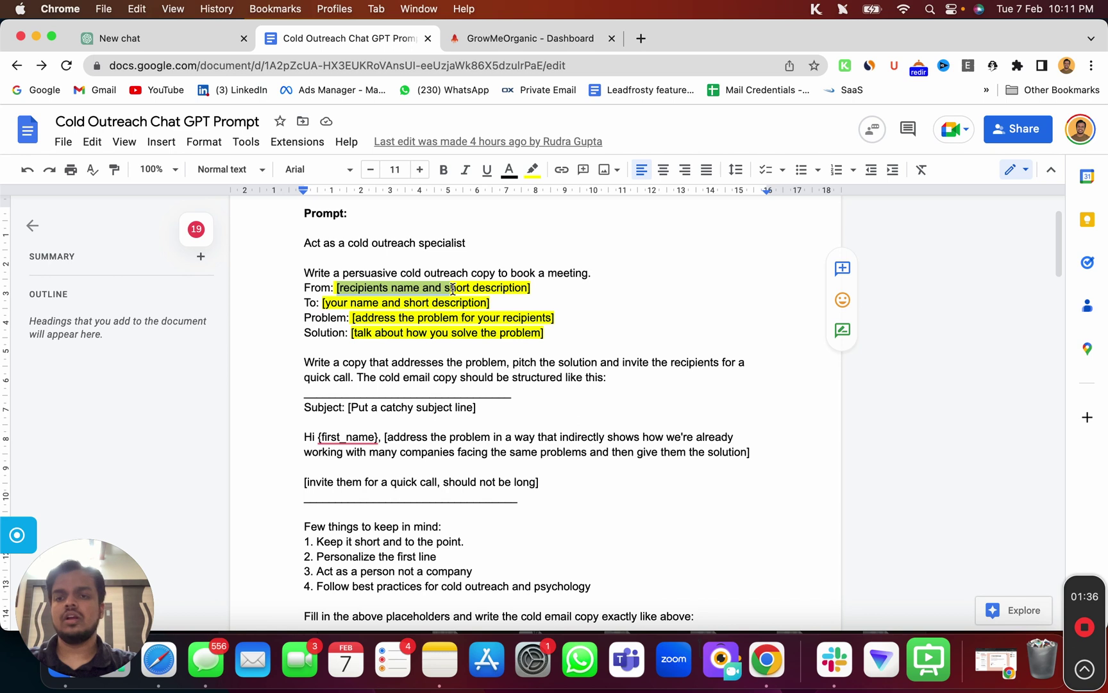
drag(321, 302, 477, 303)
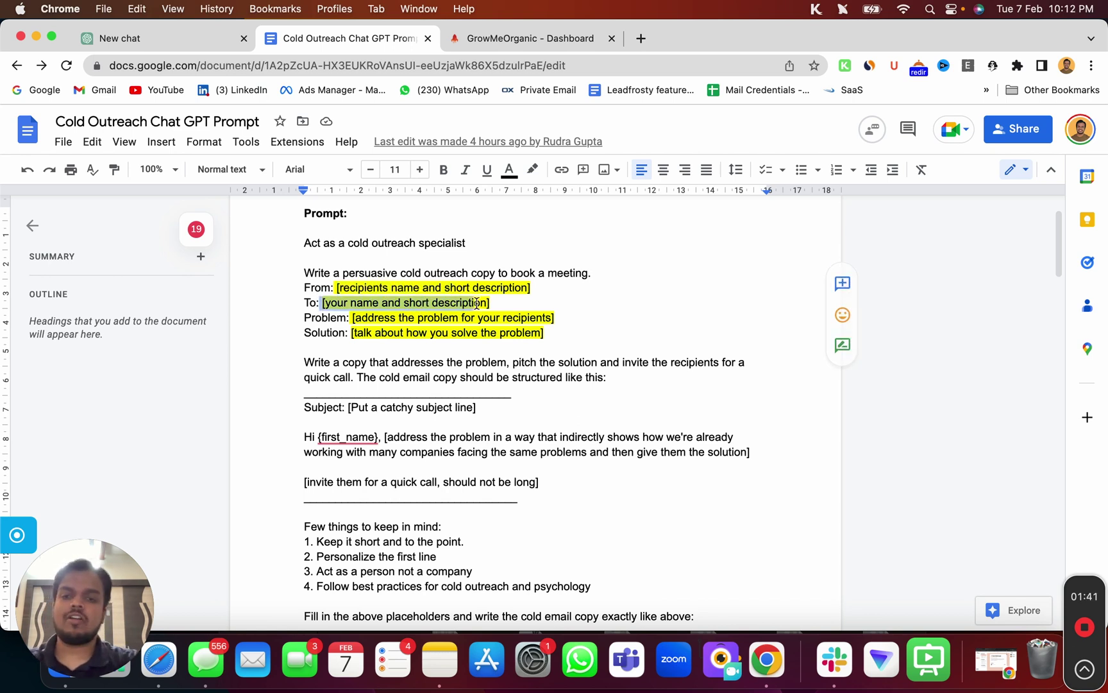
mouse_move(352, 318)
mouse_down()
mouse_move(551, 315)
mouse_move(352, 332)
mouse_up()
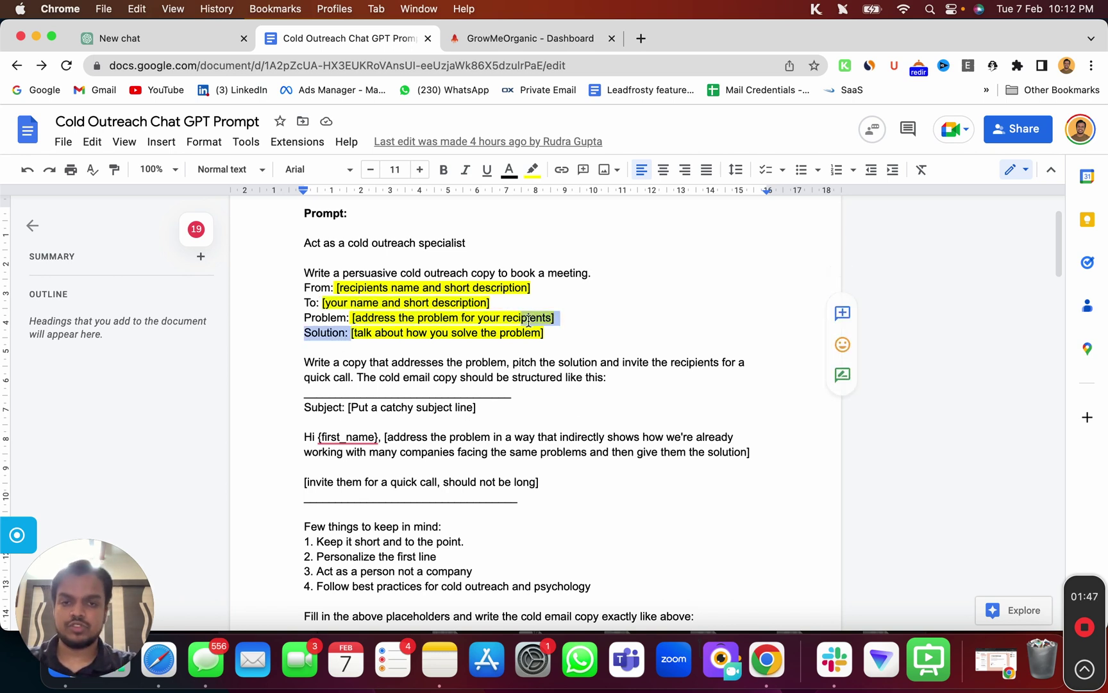
Step: Examine the template's copy instructions, email structure, things to keep in mind and closing instruction, and revisit the highlighted placeholders
scroll(507, 439, down, 2)
drag(303, 330, 417, 330)
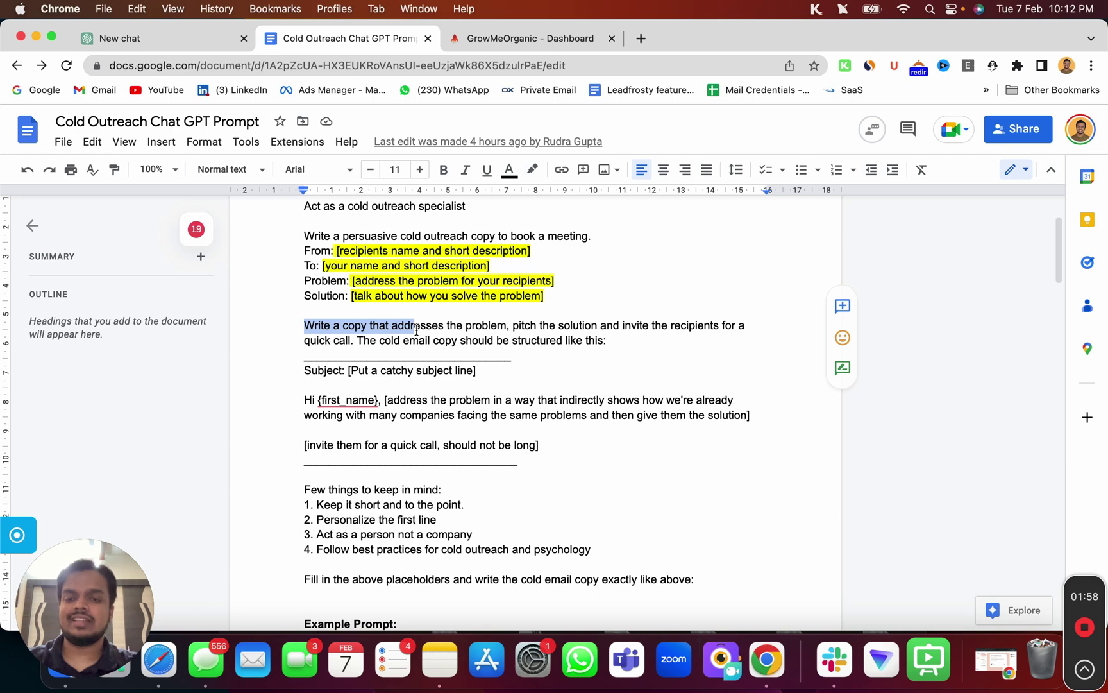
drag(305, 371, 566, 448)
scroll(566, 448, down, 2)
drag(306, 422, 595, 486)
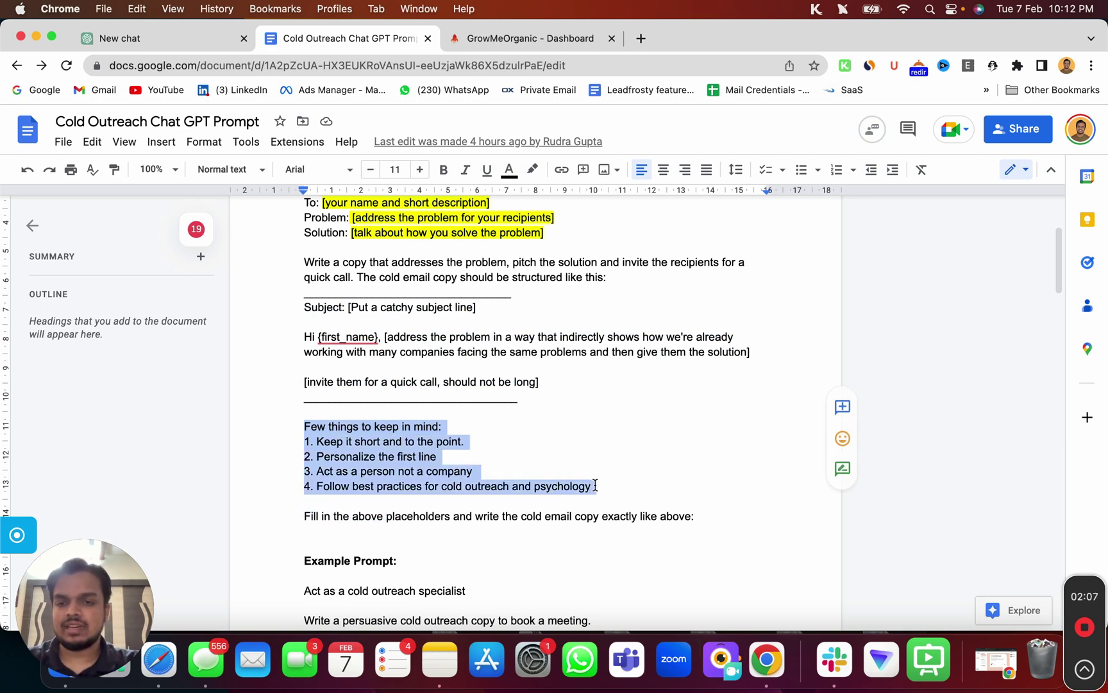
scroll(595, 485, down, 3)
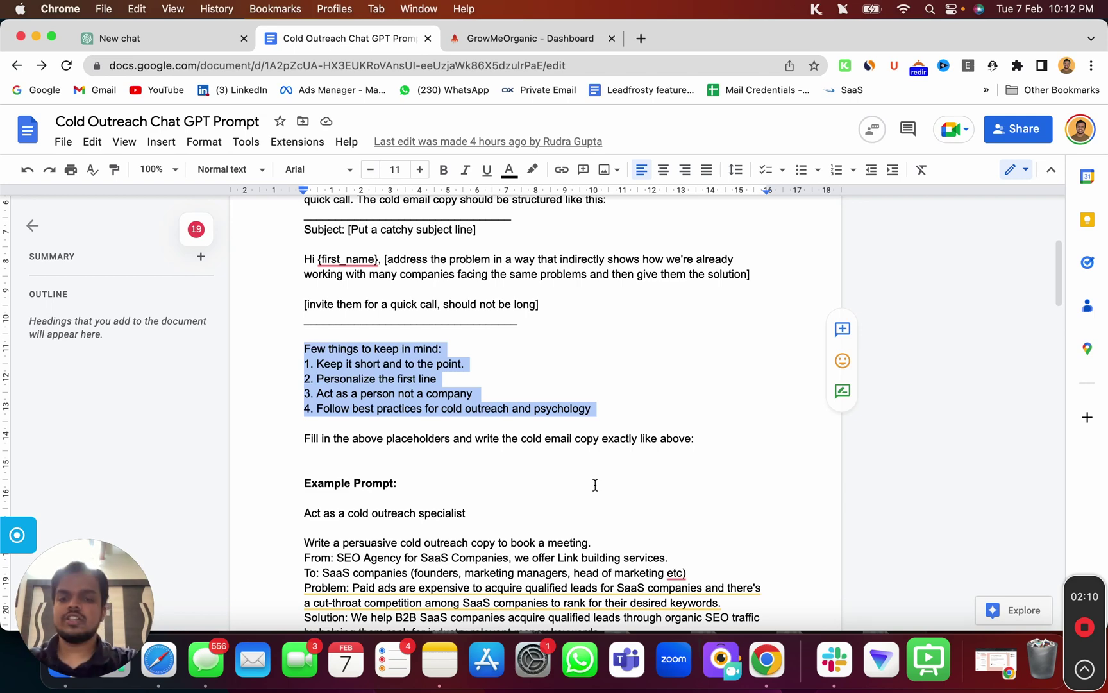
scroll(555, 450, down, 1)
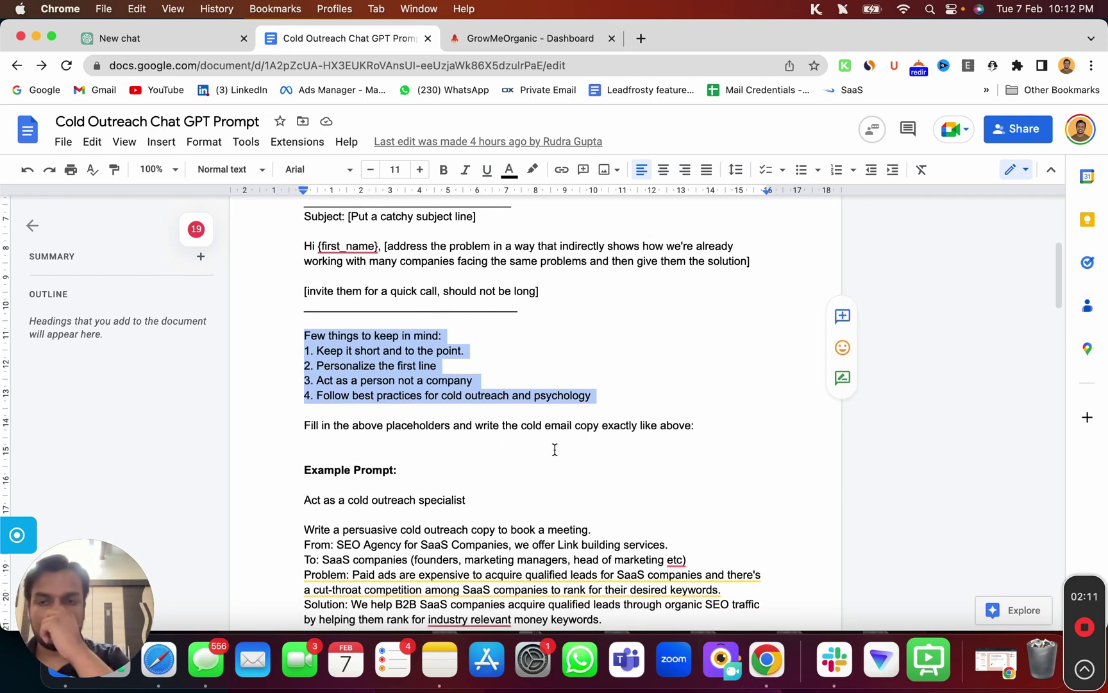
click(309, 411)
shift+click(630, 425)
scroll(630, 425, down, 3)
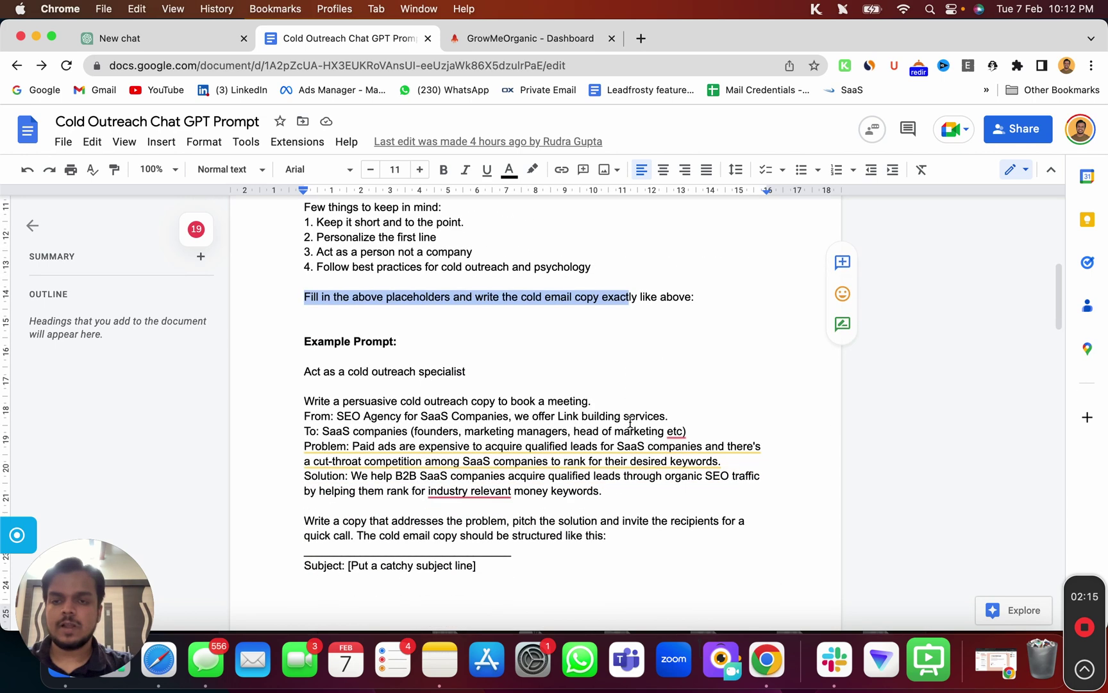
scroll(295, 385, up, 9)
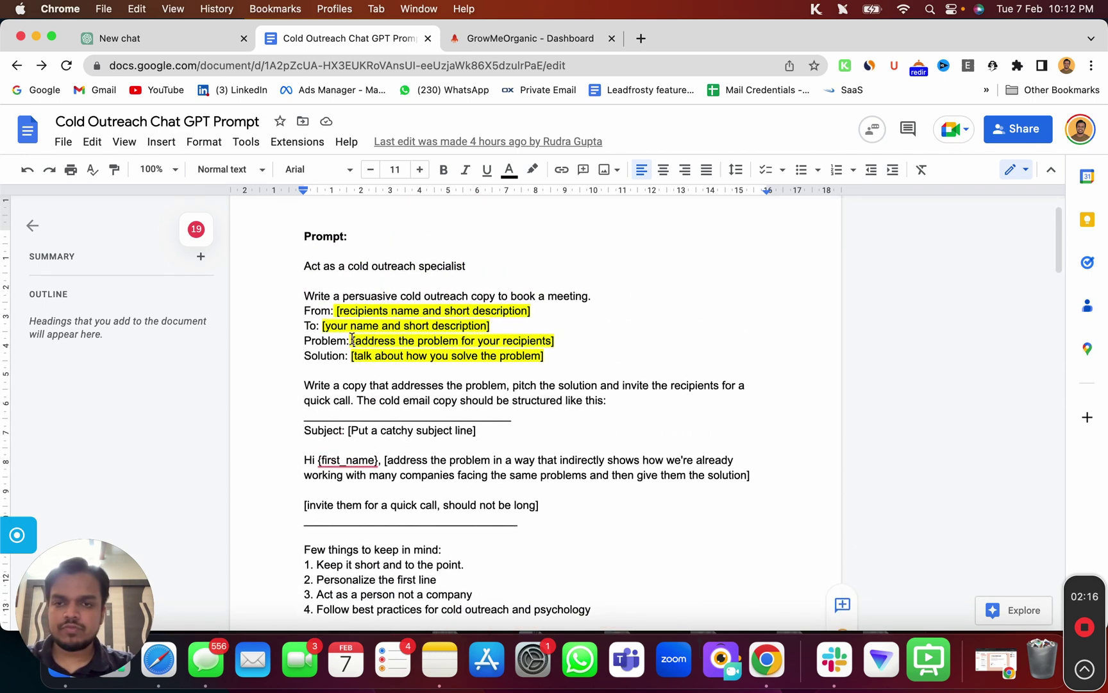
drag(333, 313, 549, 287)
drag(354, 341, 520, 340)
Step: Copy the full text under Example Prompt, from "Act as a cold outreach specialist" to its closing instruction
scroll(519, 338, down, 5)
scroll(518, 338, down, 6)
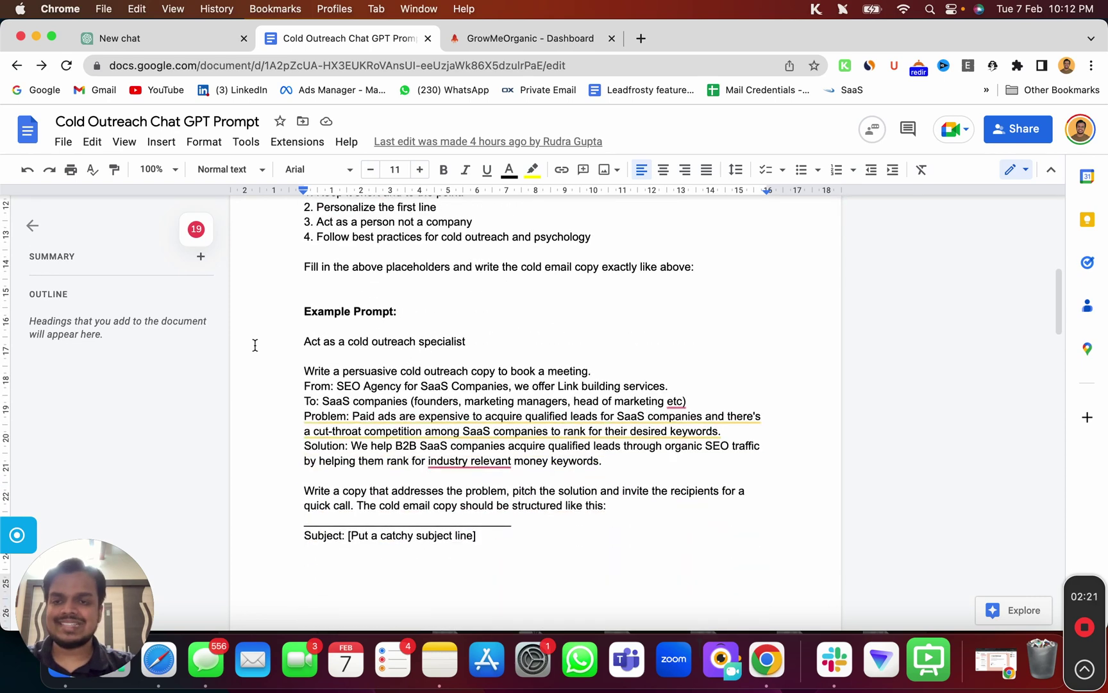
click(294, 344)
drag(293, 343, 303, 462)
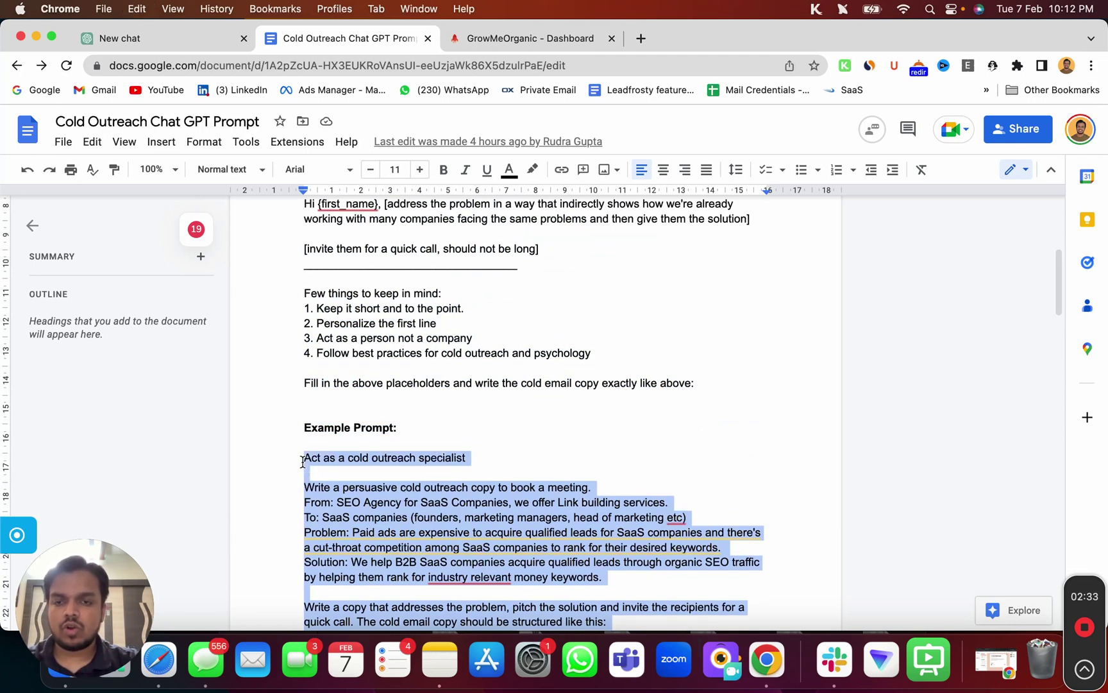
Step: Switch to ChatGPT and paste the copied example prompt into the new chat's message
click(104, 40)
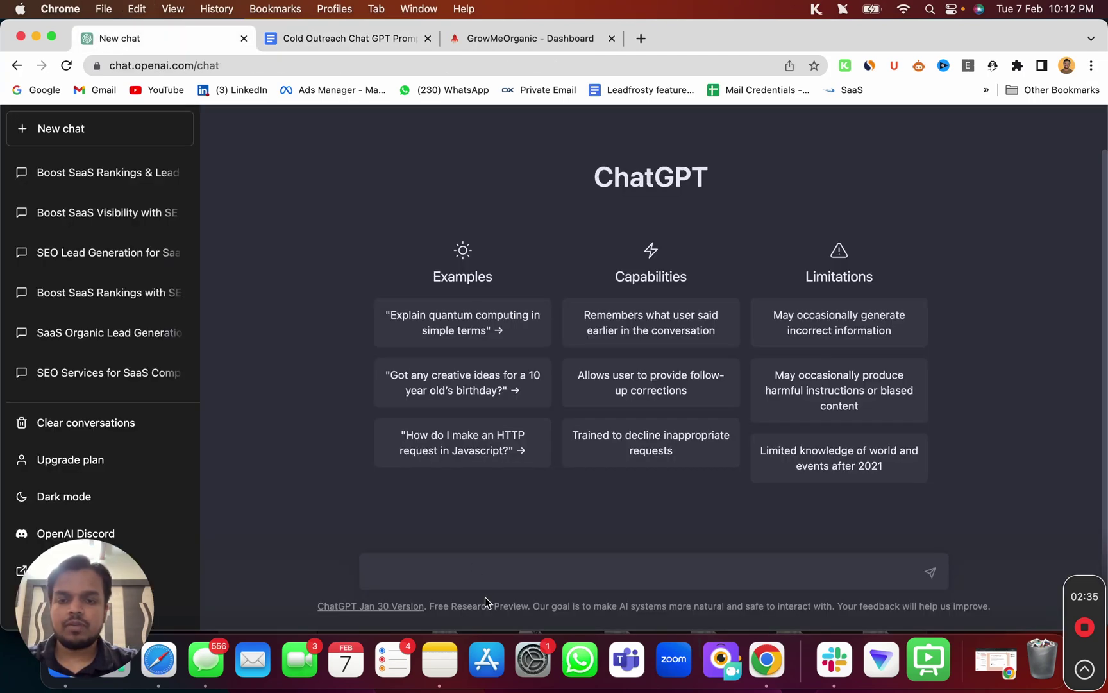
click(504, 578)
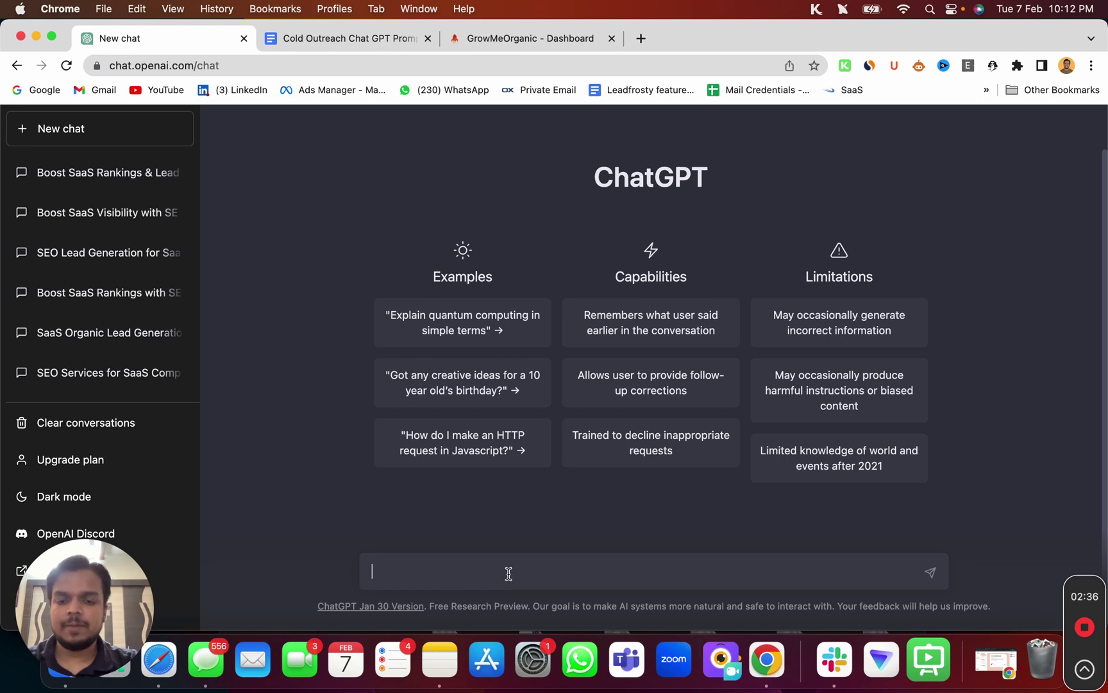
key(cmd+v)
scroll(532, 535, down, 3)
scroll(533, 536, up, 5)
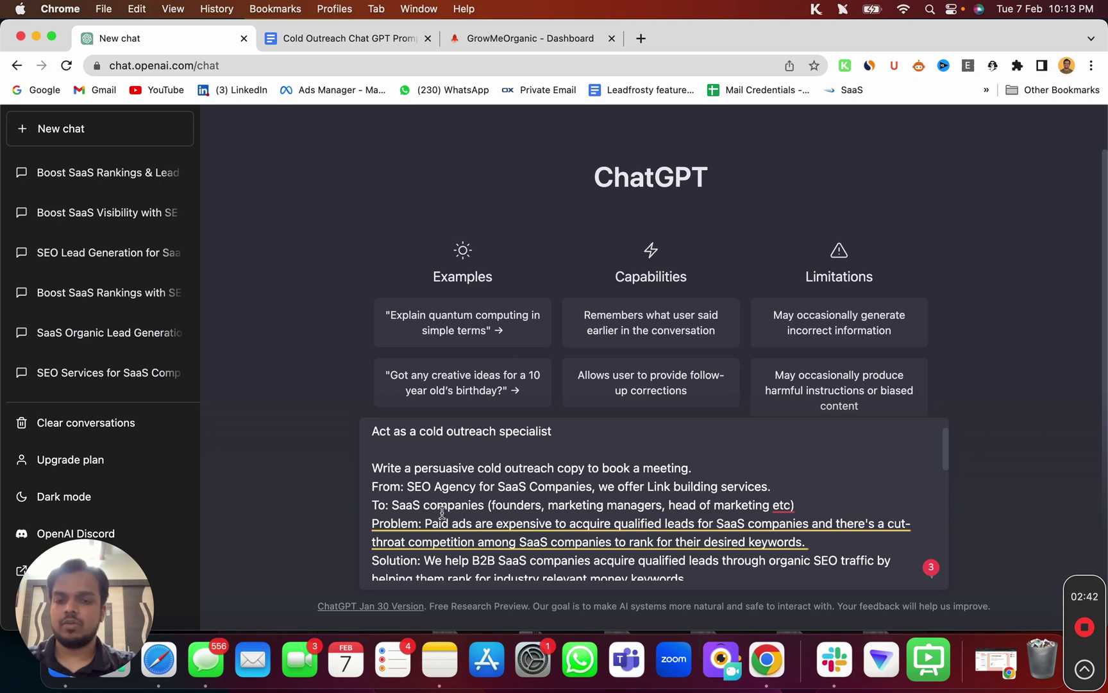
Step: Check the pasted prompt from the From line through the writing rules and closing instruction, and submit it
drag(408, 488, 558, 489)
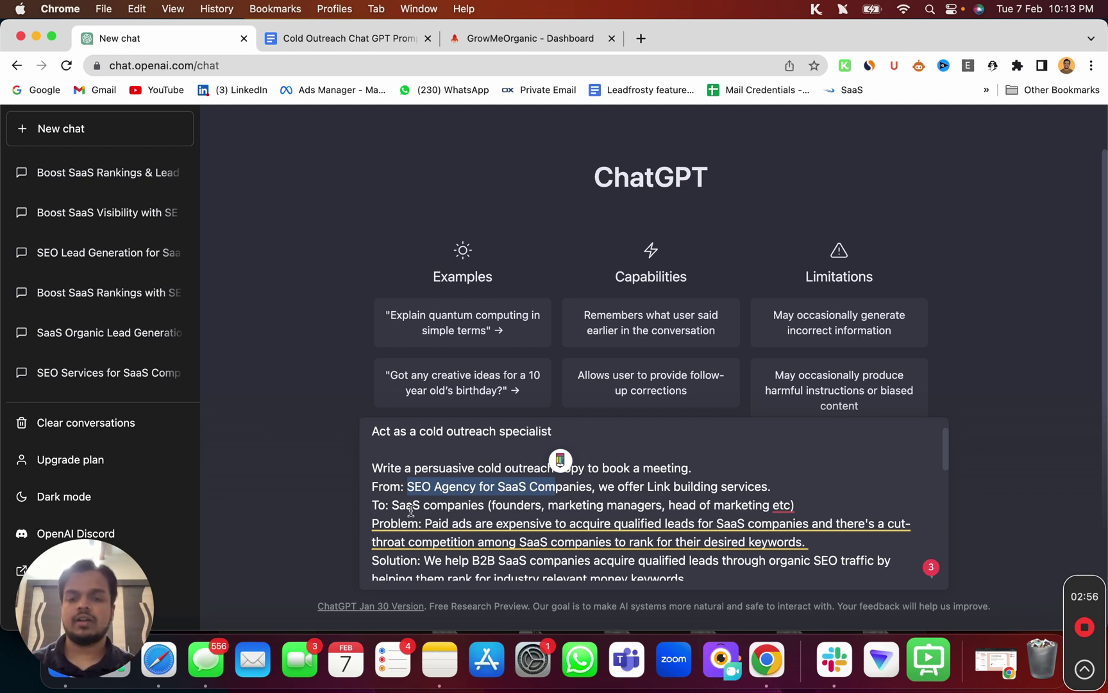
scroll(388, 533, down, 1)
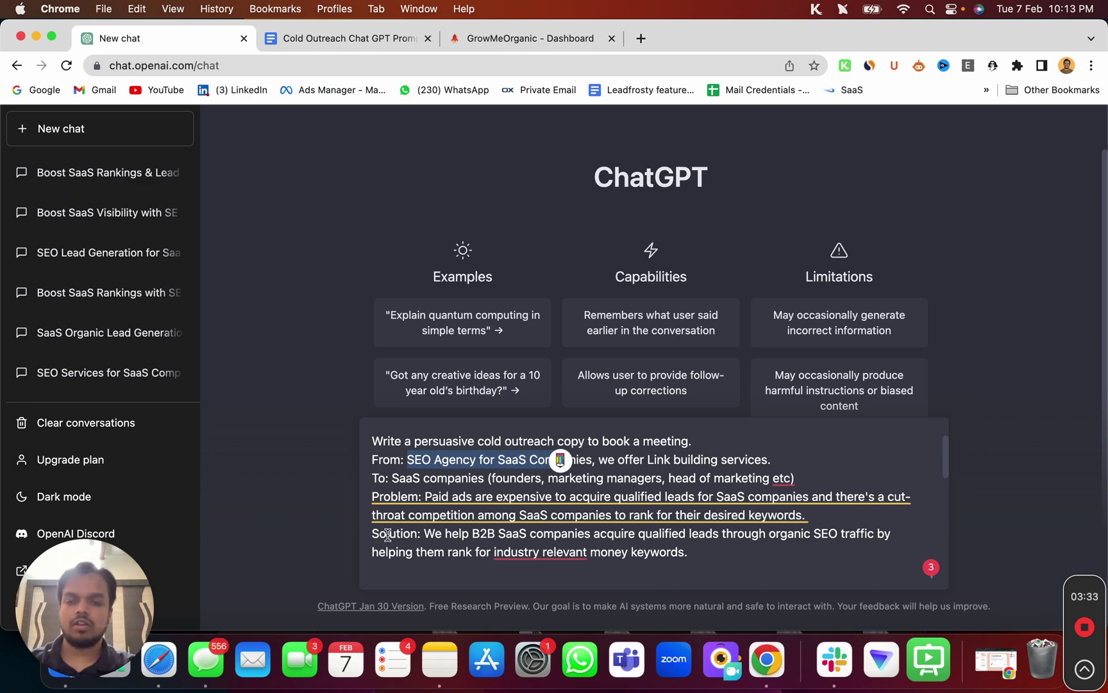
scroll(387, 535, down, 6)
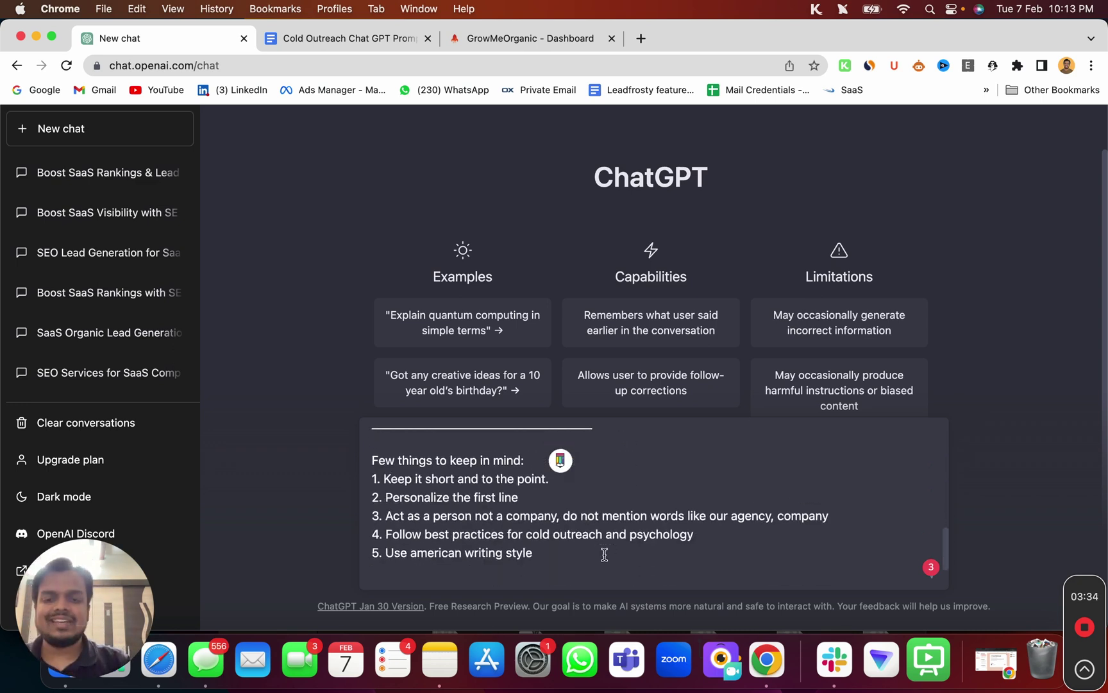
click(605, 554)
text(Fill in the above placeholders and write the cold email copy exactly like above:)
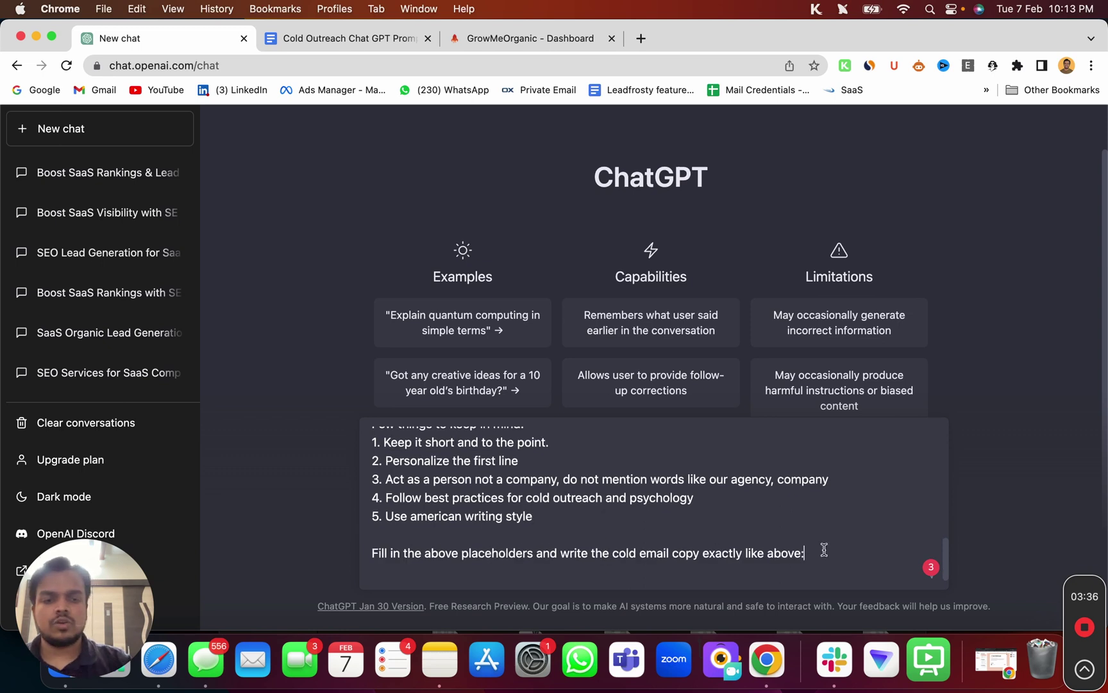
key(Return)
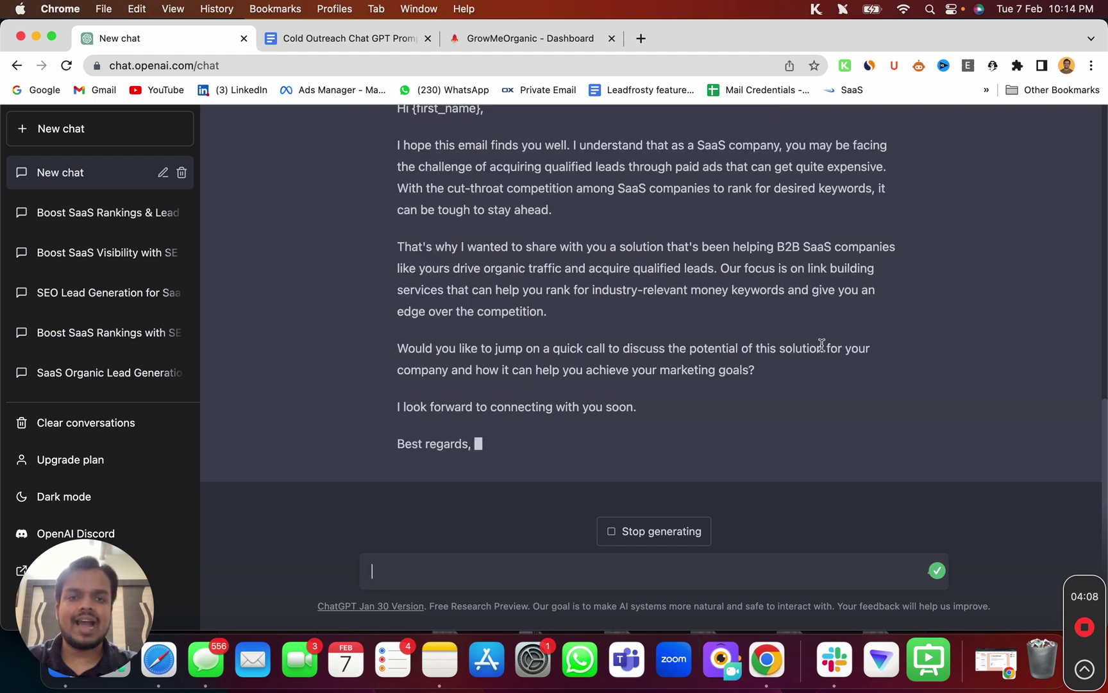
Step: Send the follow-up request "I want to talk about how we have worked with reputed companies like Hubspot" and look over the revised email
scroll(822, 344, up, 3)
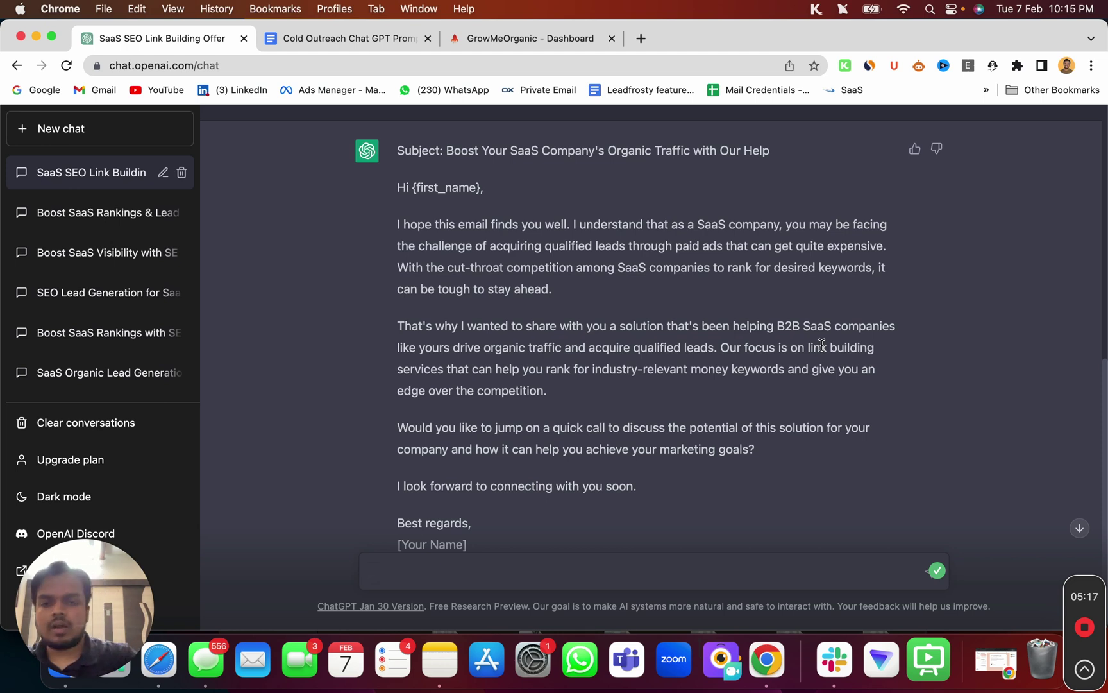
text(I)
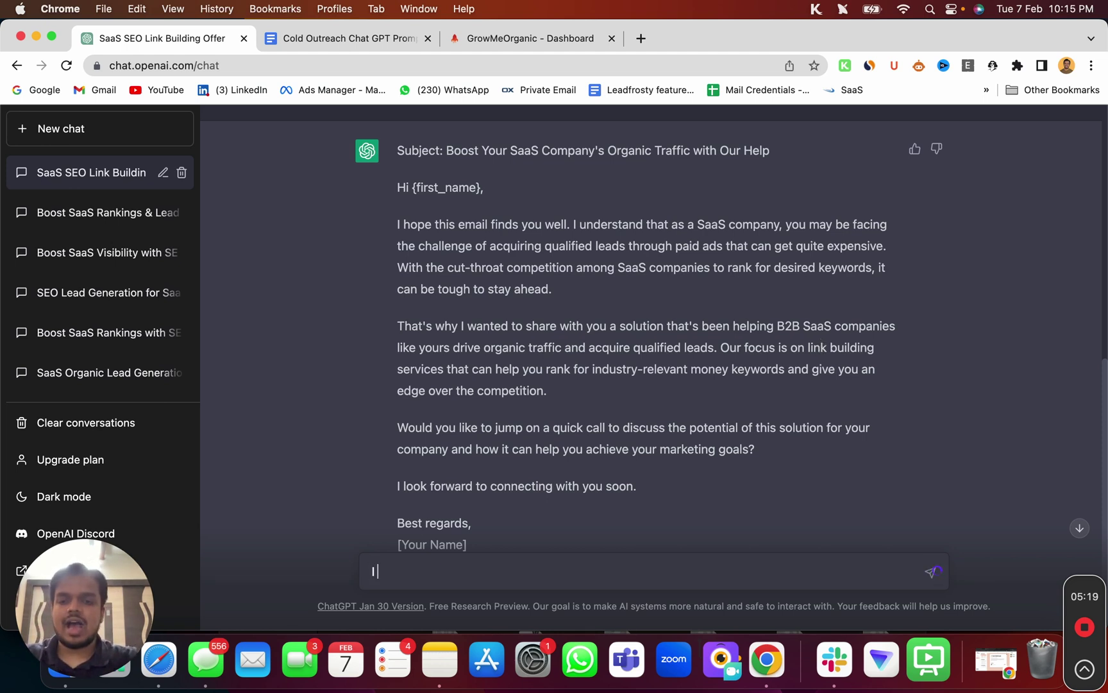
text( wanr to talk about how)
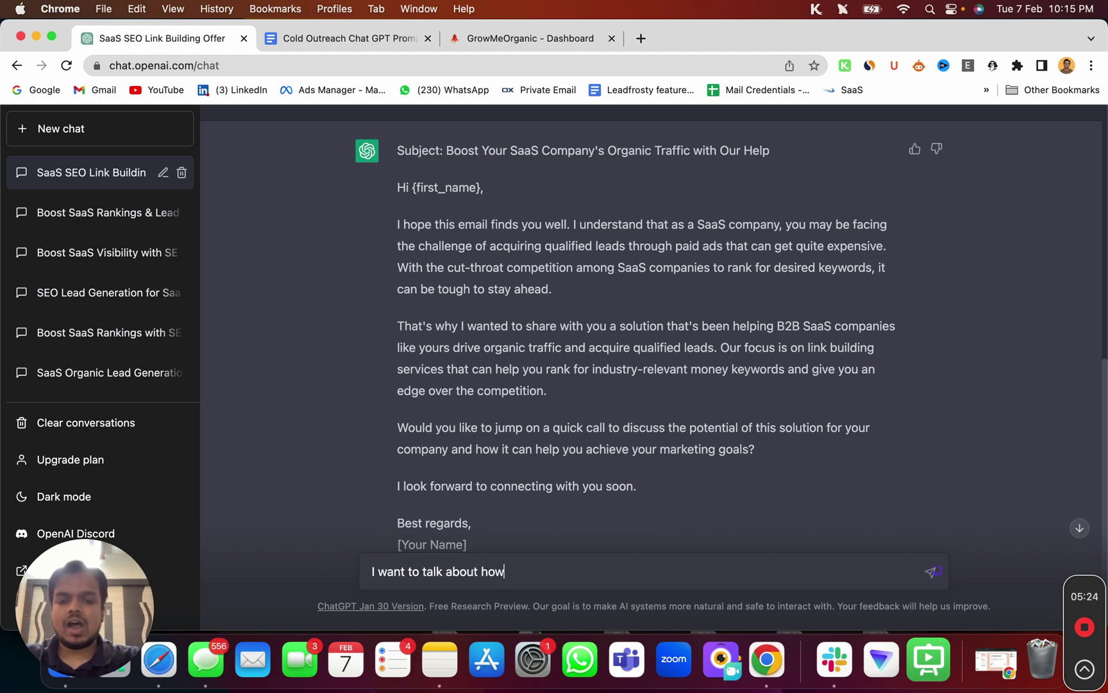
text( we have worked with reputed companies like Hub)
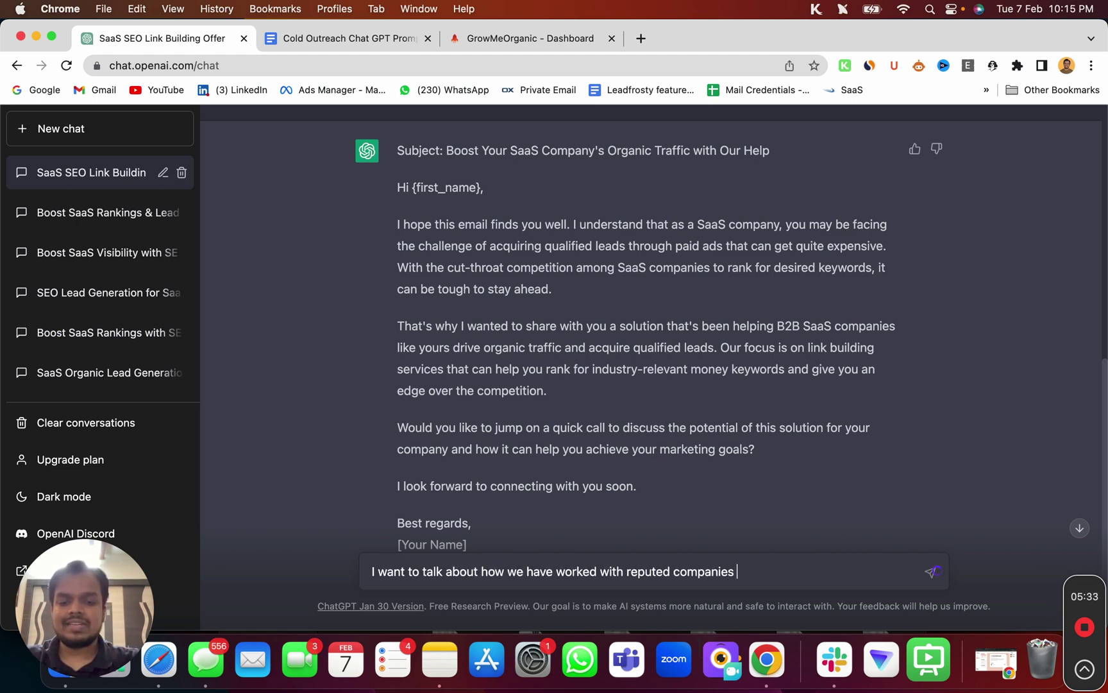
text(spot)
key(Return)
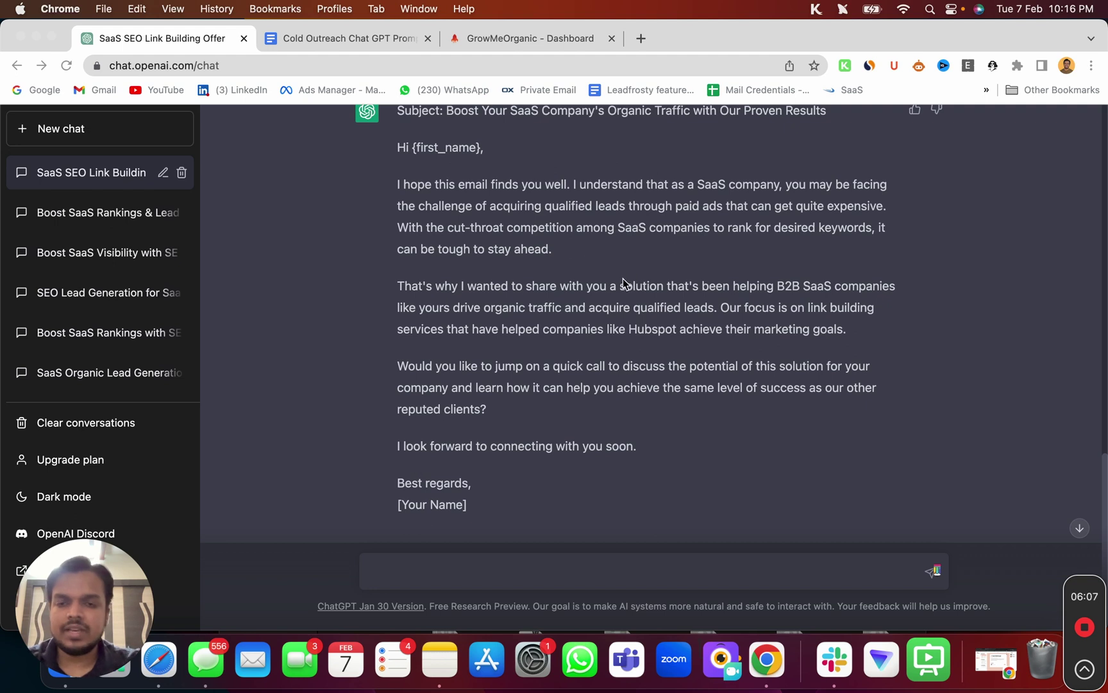
click(593, 303)
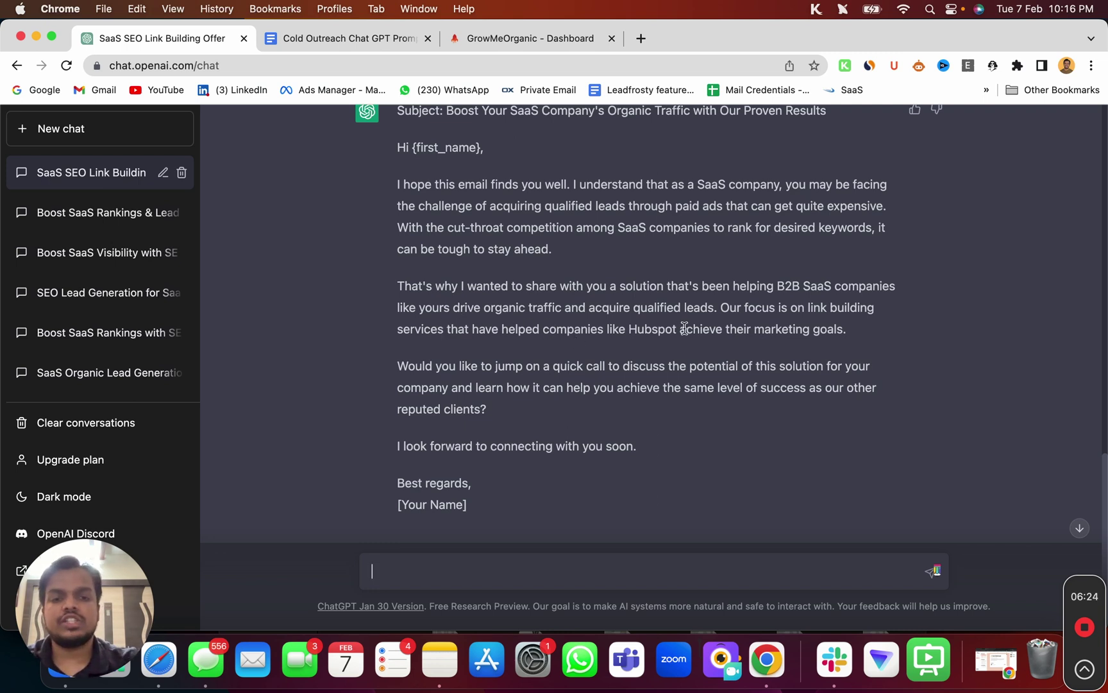
scroll(684, 328, up, 5)
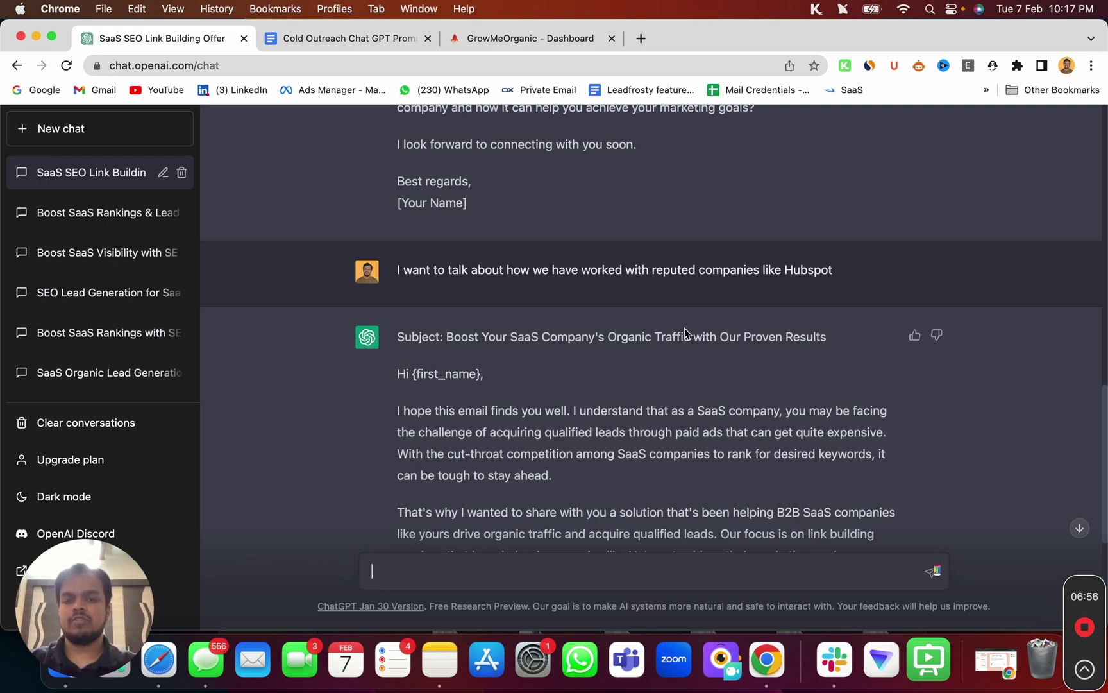
Step: Switch to the Google Docs prompt document and copy the Follow-up 1 to Follow-up 6 instructions
click(359, 39)
scroll(413, 411, down, 5)
scroll(413, 410, down, 15)
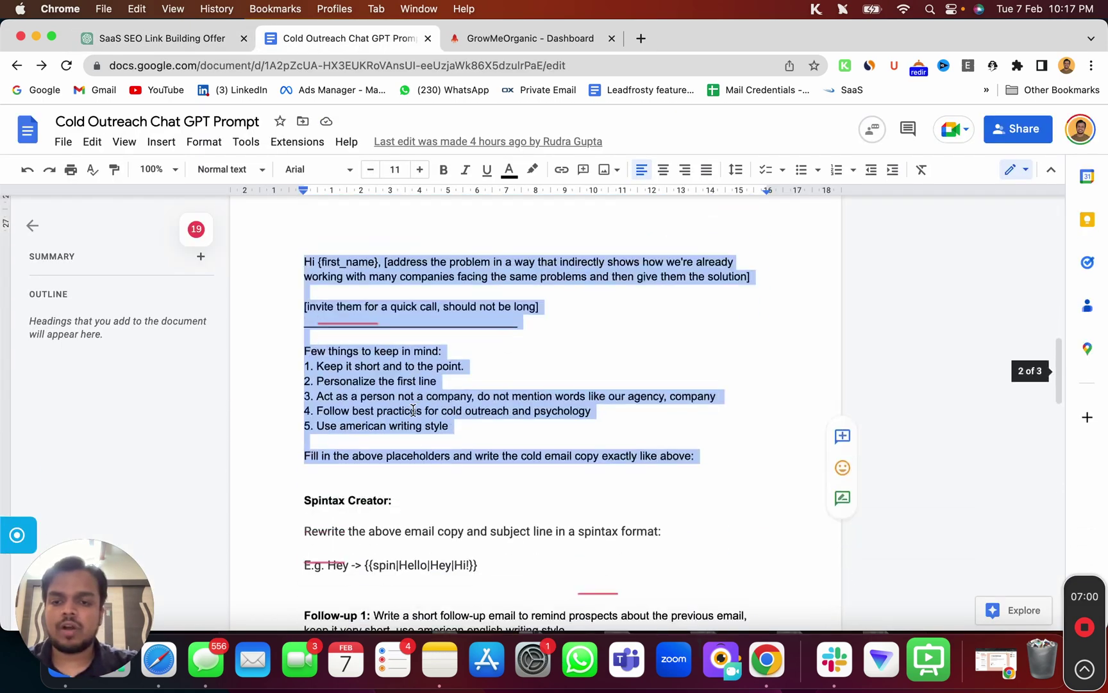
drag(284, 255, 513, 531)
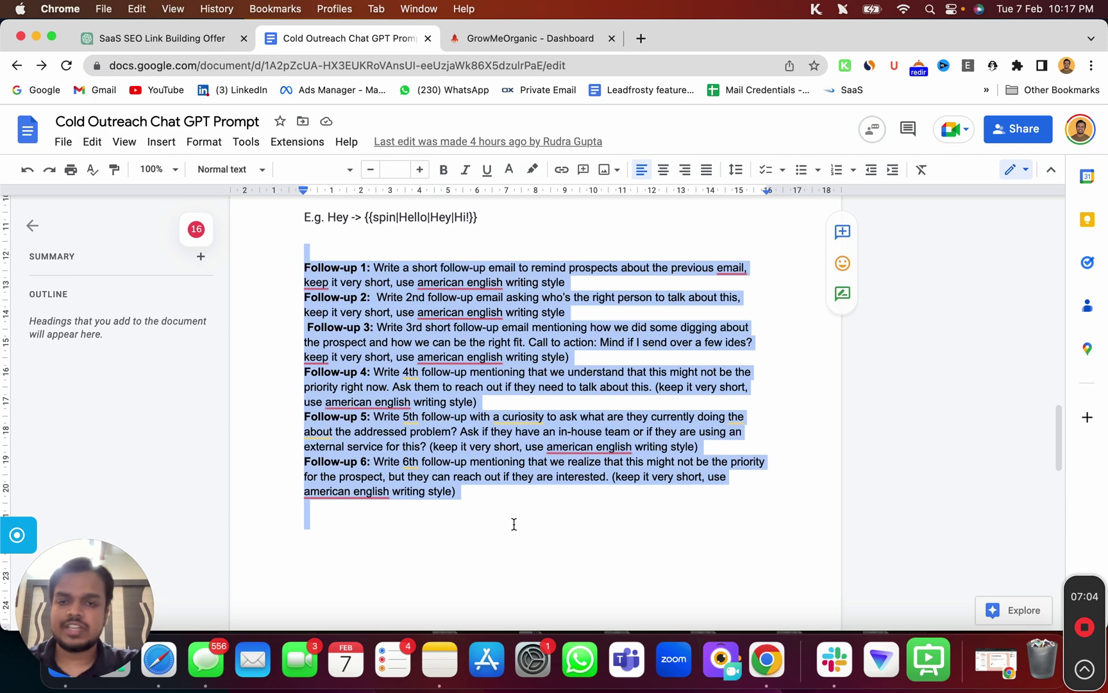
click(280, 268)
drag(279, 267, 529, 490)
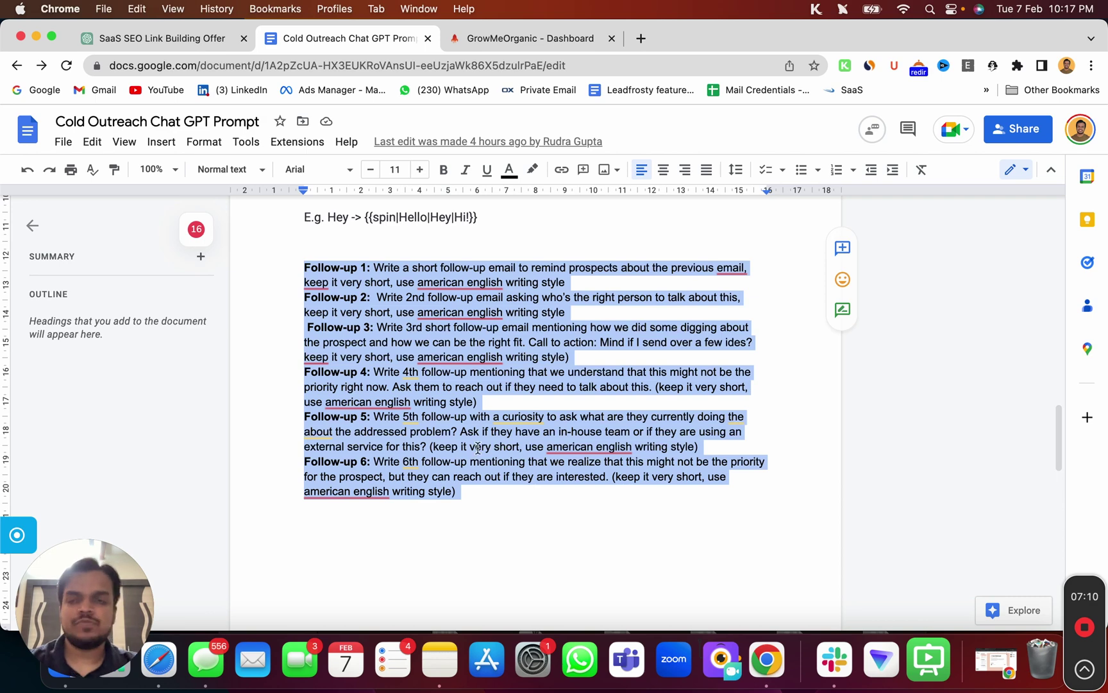
Step: Return to the ChatGPT conversation, paste the six copied follow-up instructions and submit them
click(144, 34)
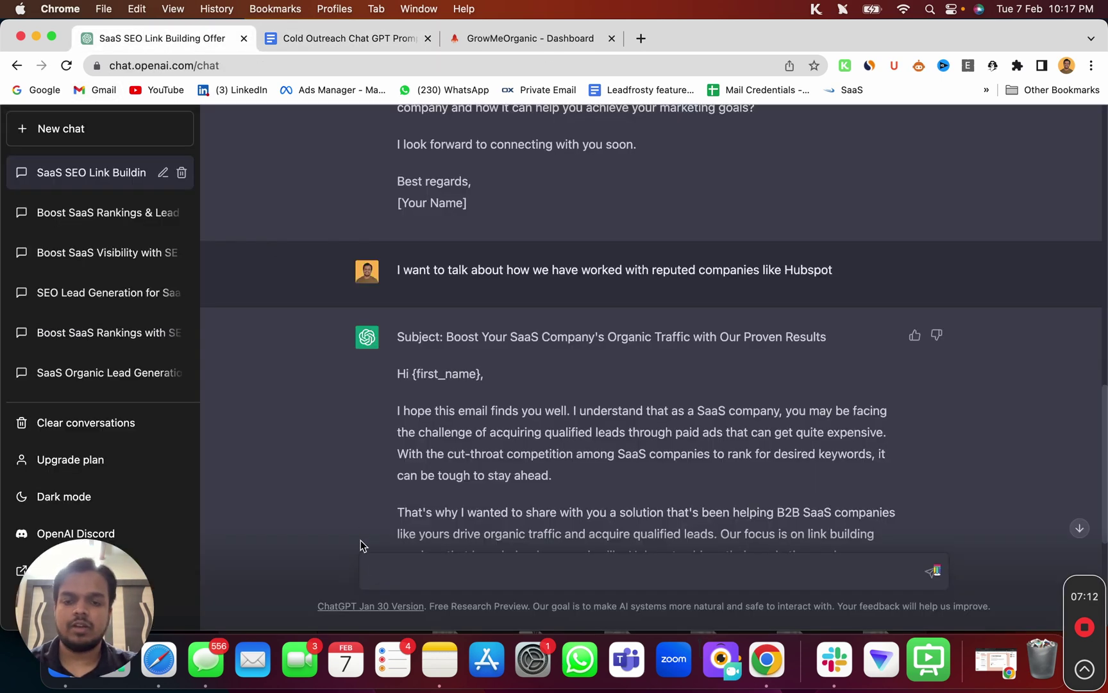
key(super+v)
key(Return)
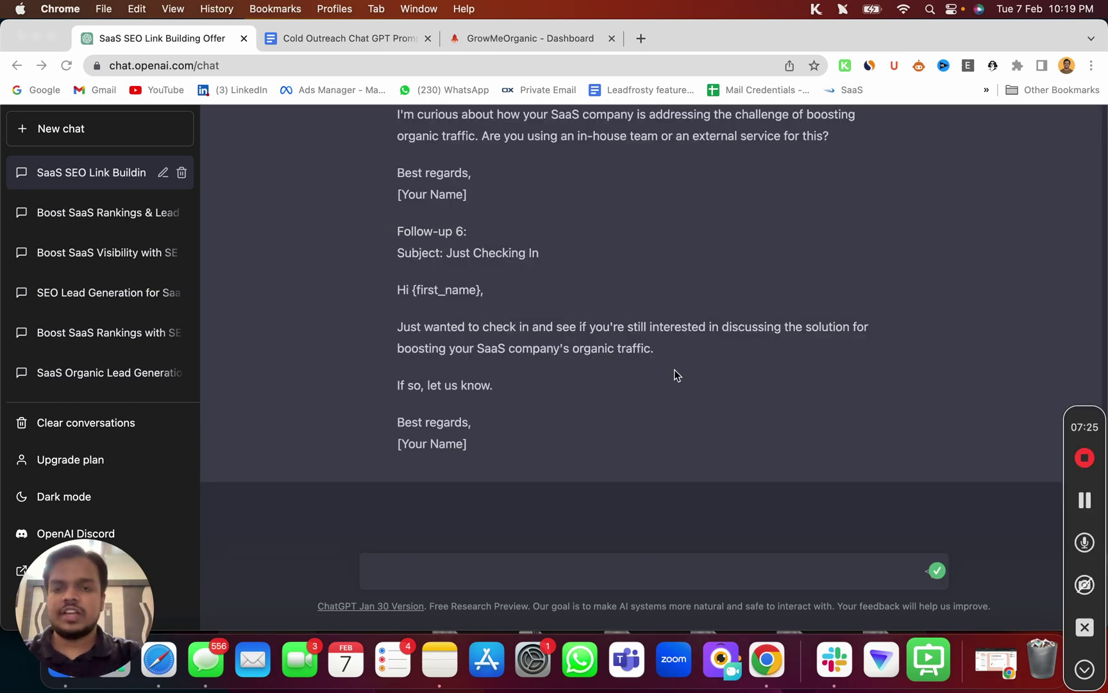
Step: Review the generated follow-up emails from Follow-up 1 through Follow-up 6 in the ChatGPT reply
scroll(674, 370, up, 10)
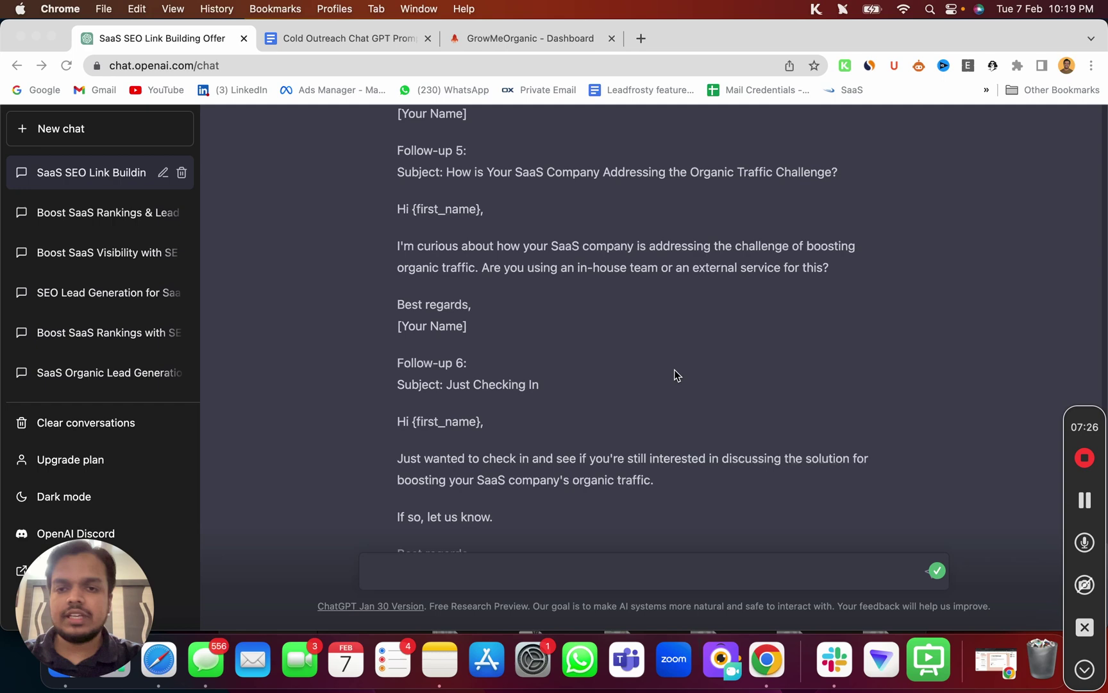
scroll(675, 369, up, 8)
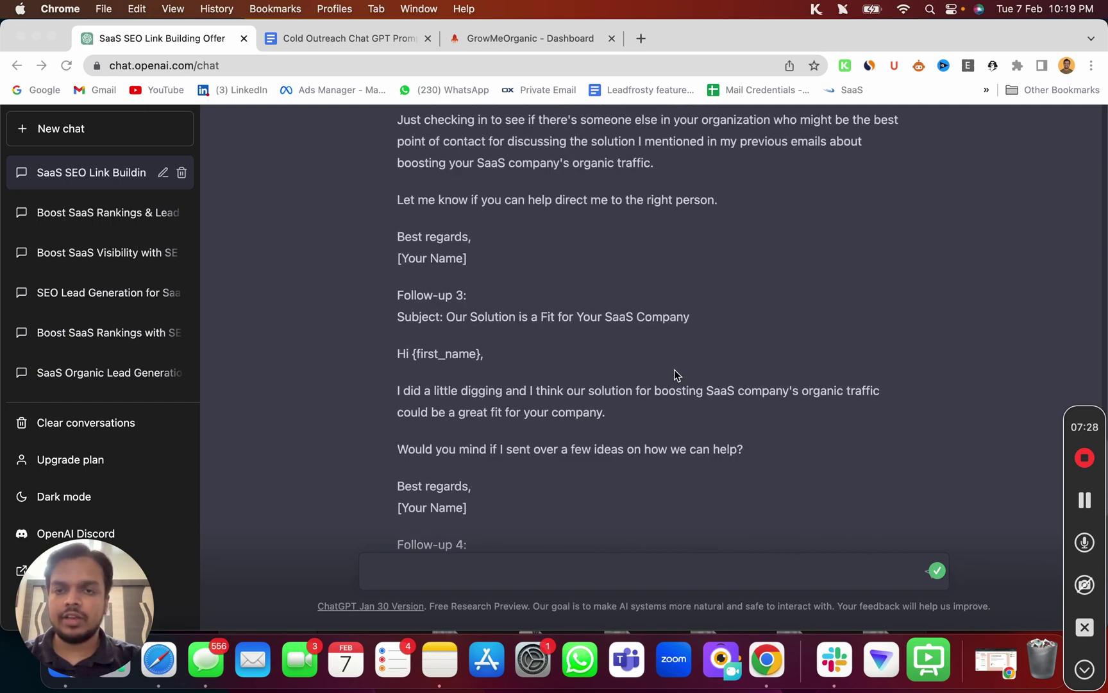
scroll(333, 242, up, 3)
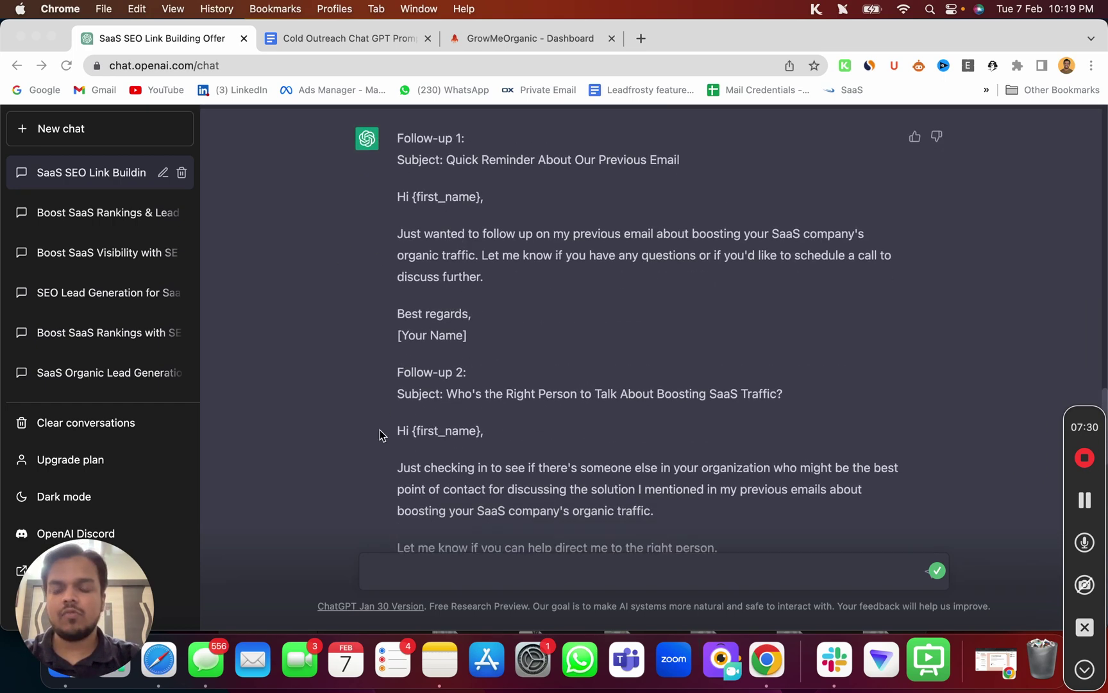
scroll(381, 430, down, 20)
scroll(420, 356, up, 15)
scroll(417, 357, up, 5)
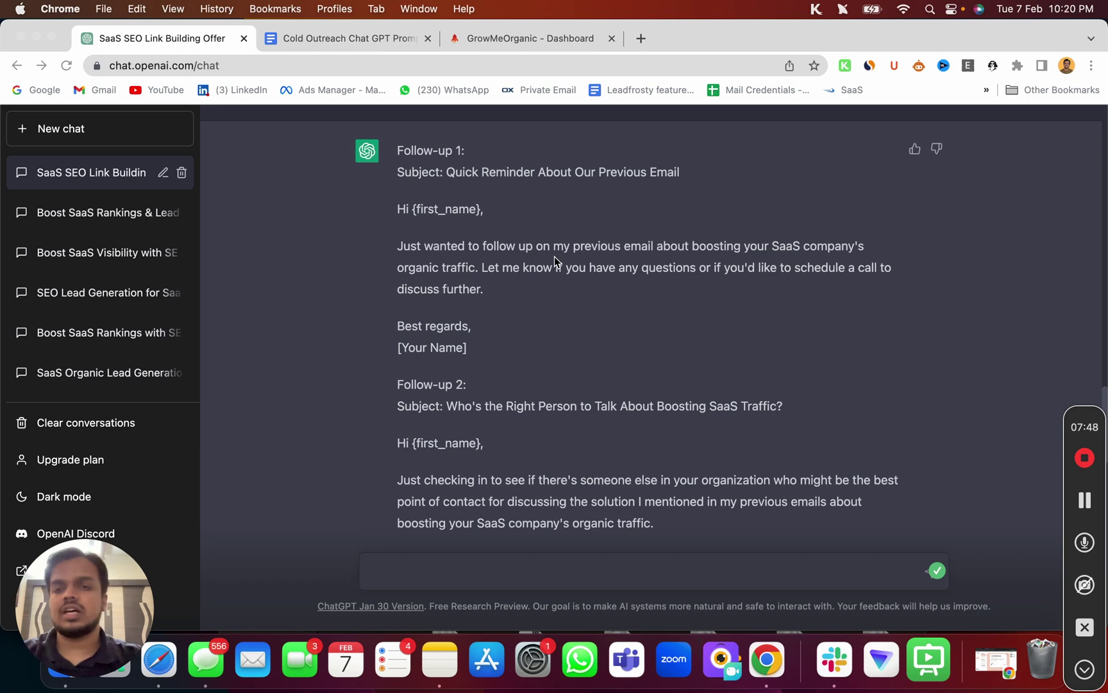
Step: Switch to the Google Docs prompt document and go through the Follow-up 1 to Follow-up 4 instructions, highlighting their key phrases
click(315, 38)
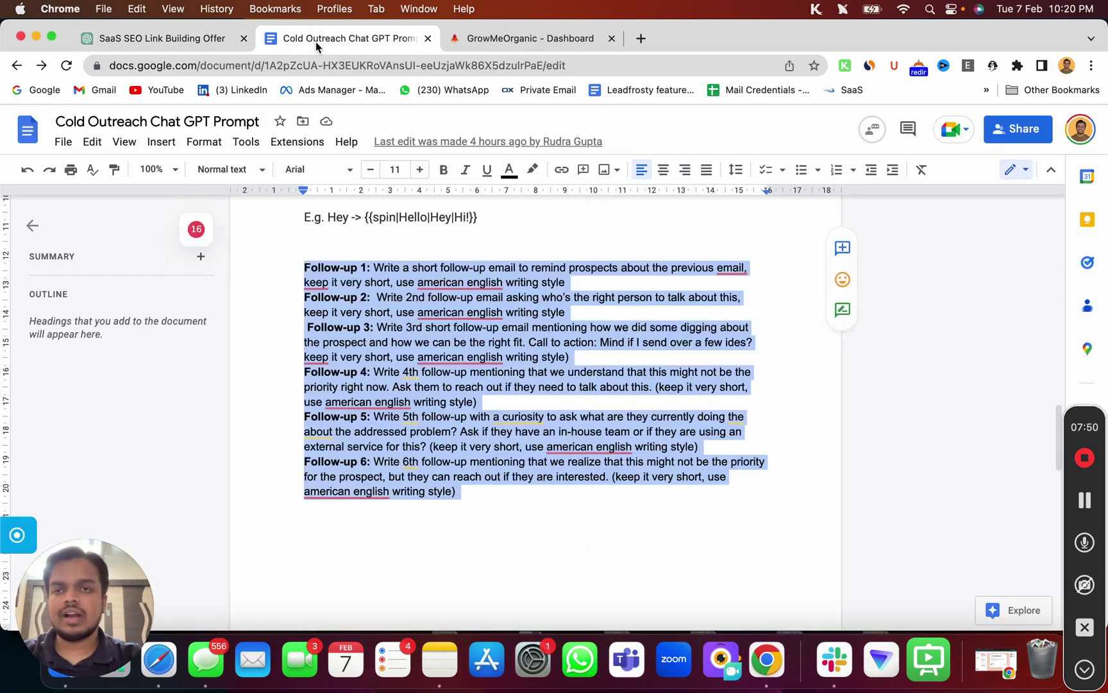
click(374, 298)
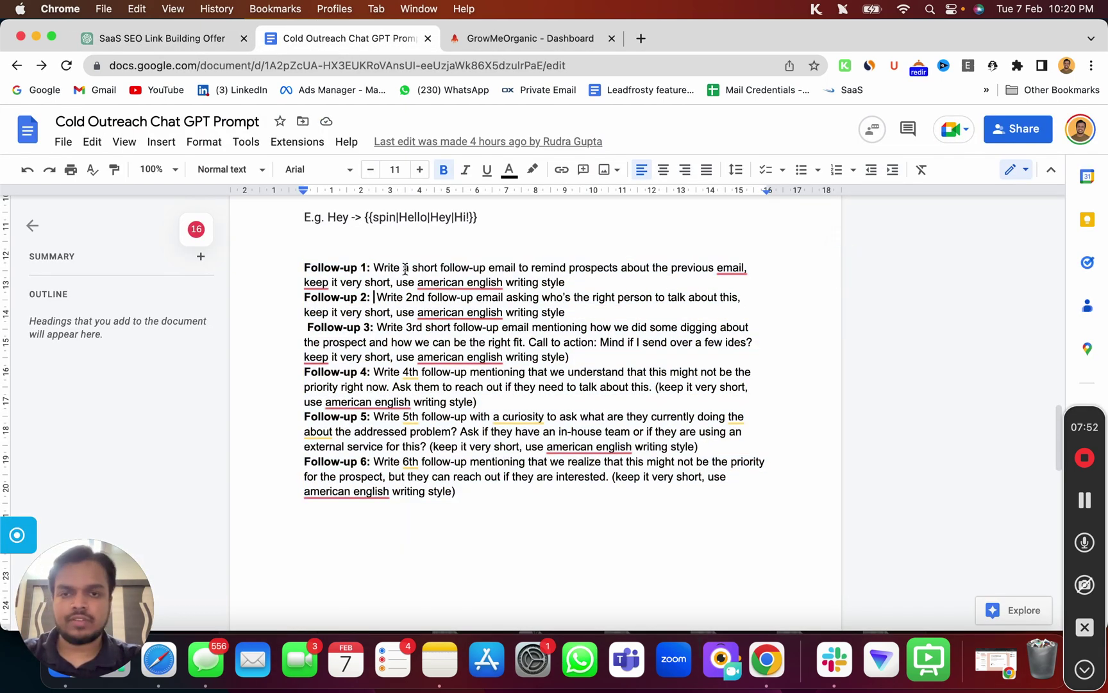
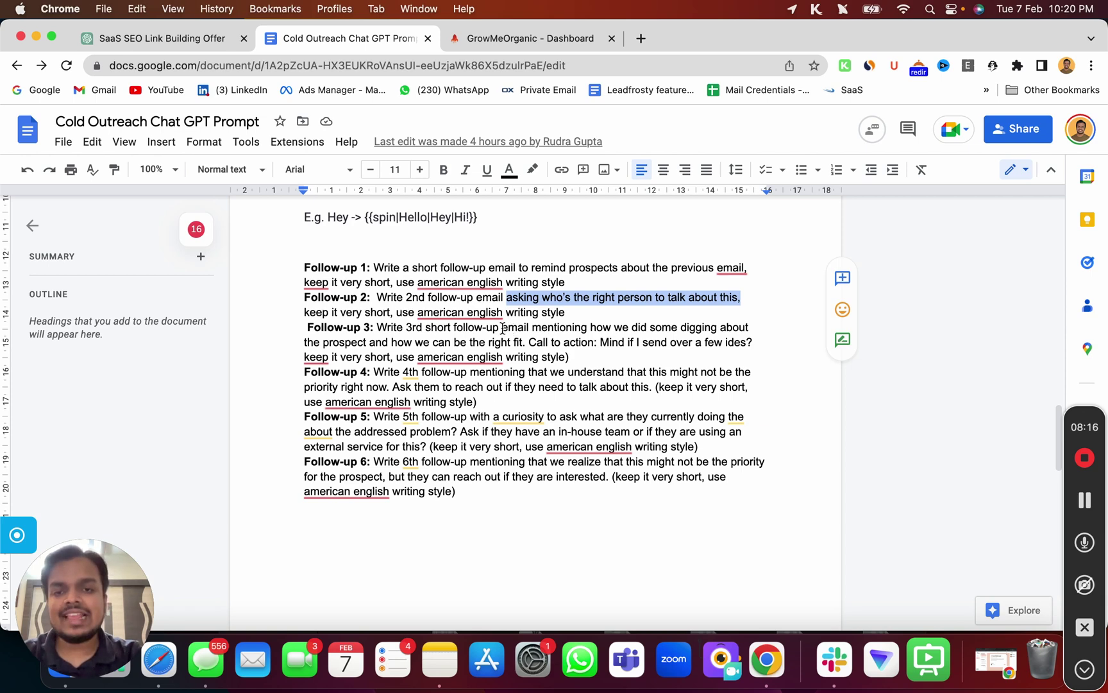
drag(503, 328, 503, 340)
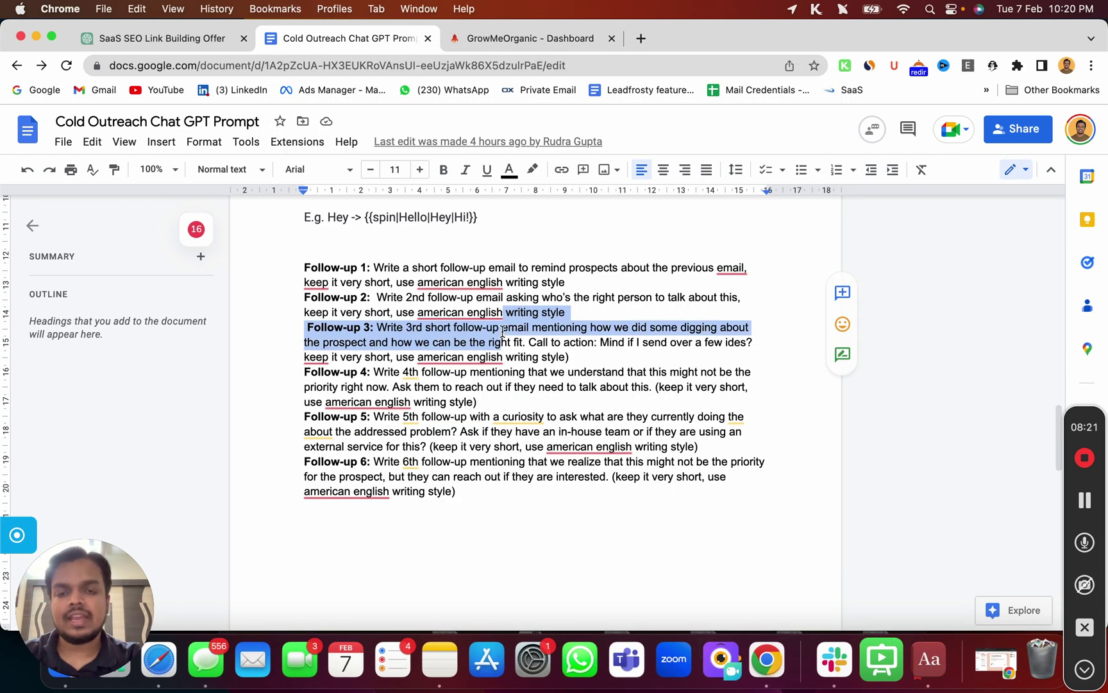
click(503, 335)
double_click(510, 329)
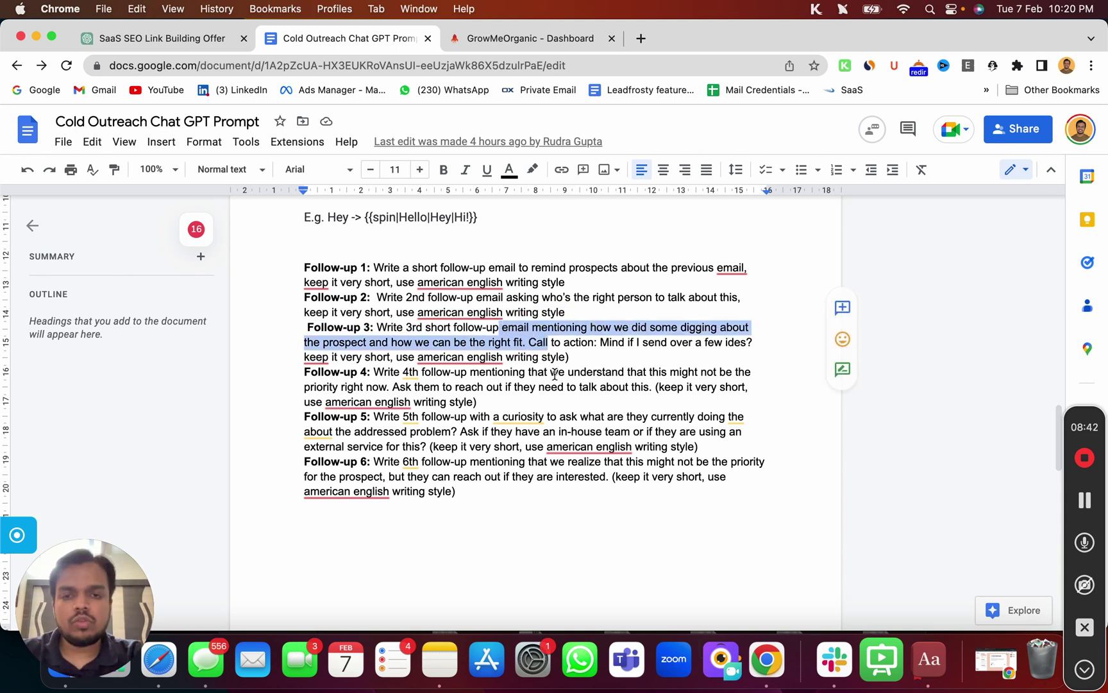
click(549, 374)
drag(549, 374, 639, 385)
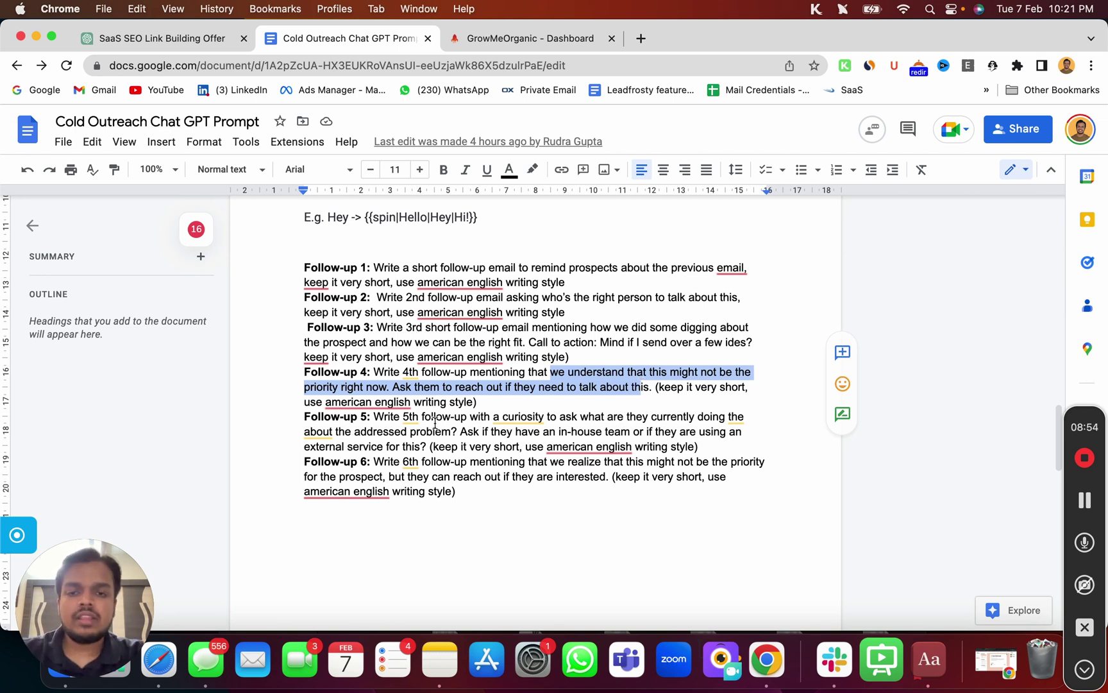
Step: Examine the Follow-up 5 and Follow-up 6 instructions, highlighting the part on how prospects currently handle the addressed problem
click(471, 416)
drag(470, 415, 531, 432)
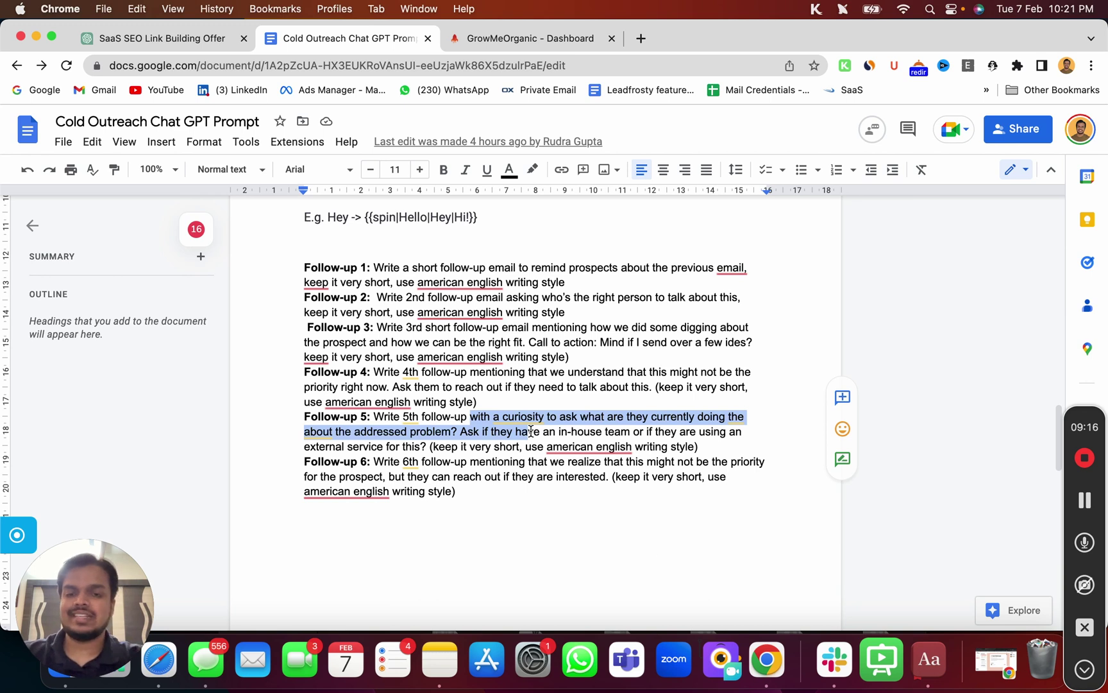
click(423, 466)
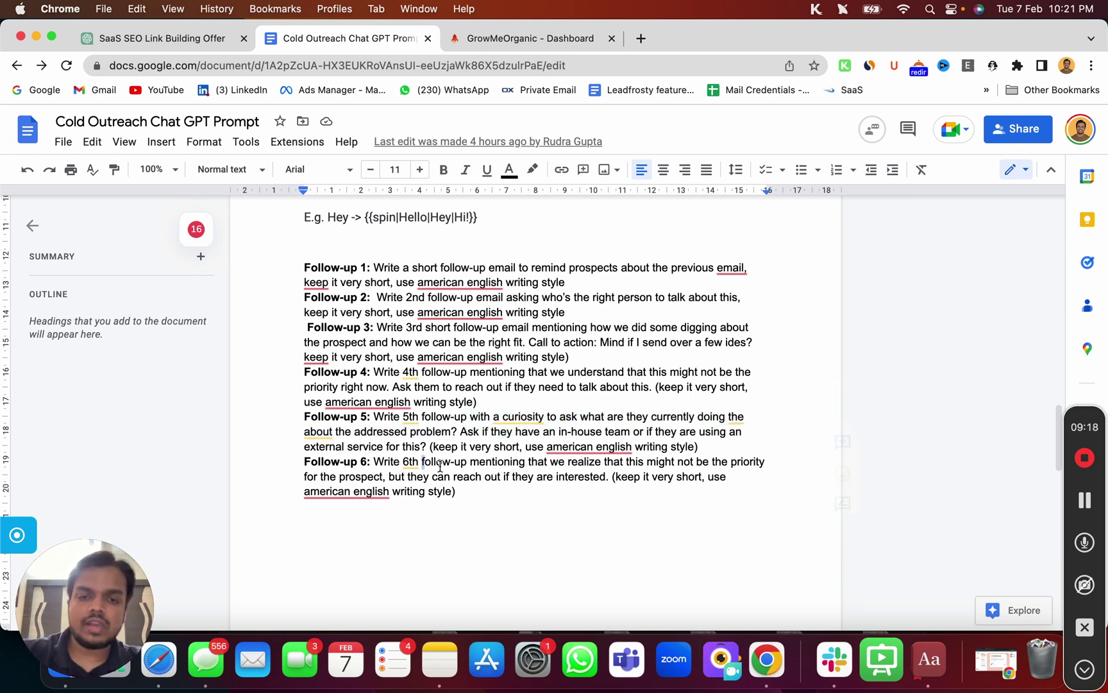
key(shift+Right)
key(shift+Right)
key(shift+Right)
key(shift+Right)
key(shift+Right)
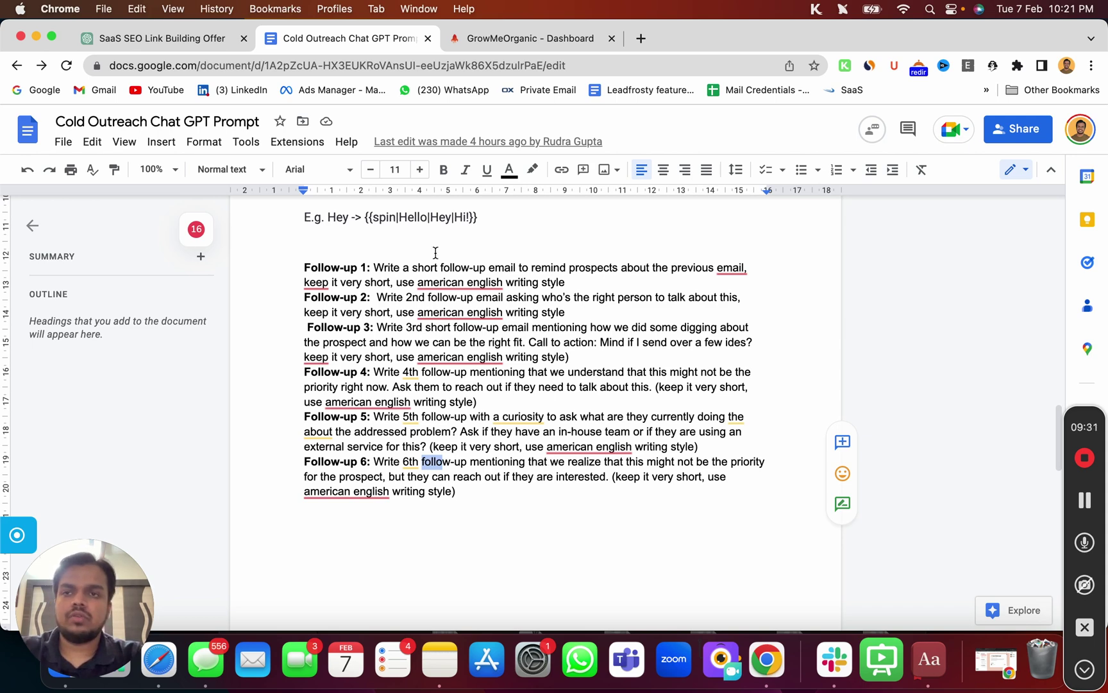
Step: Return to the ChatGPT conversation and compare the submitted follow-up instructions with the six generated emails
click(168, 50)
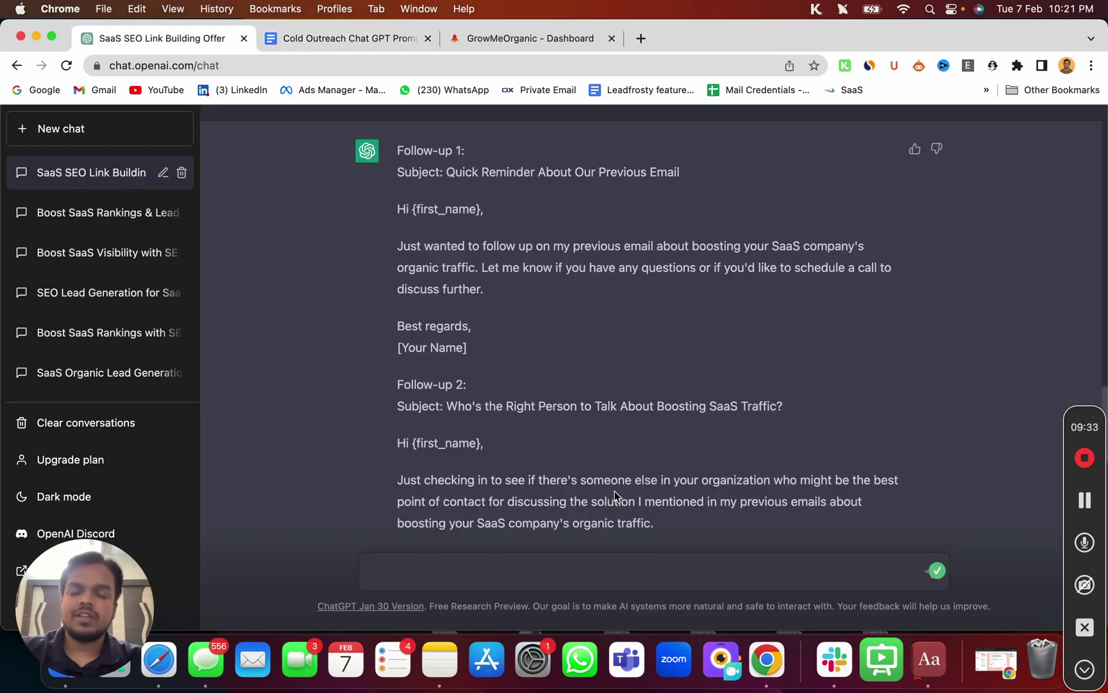
scroll(608, 475, up, 3)
scroll(608, 474, up, 5)
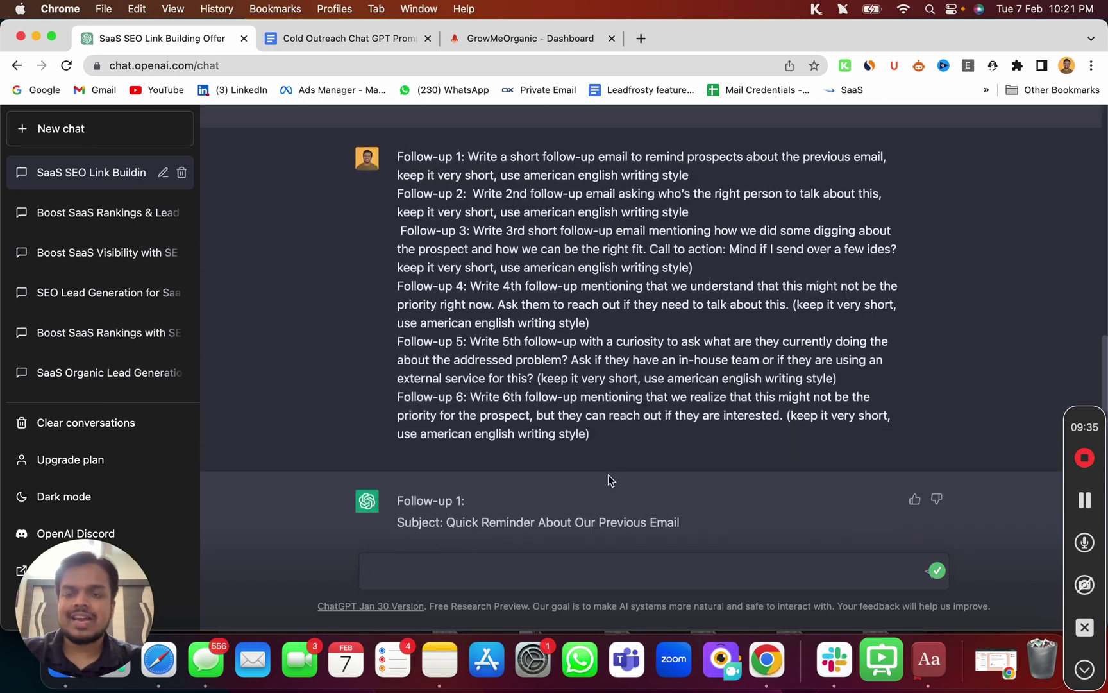
scroll(608, 475, down, 10)
scroll(608, 474, down, 7)
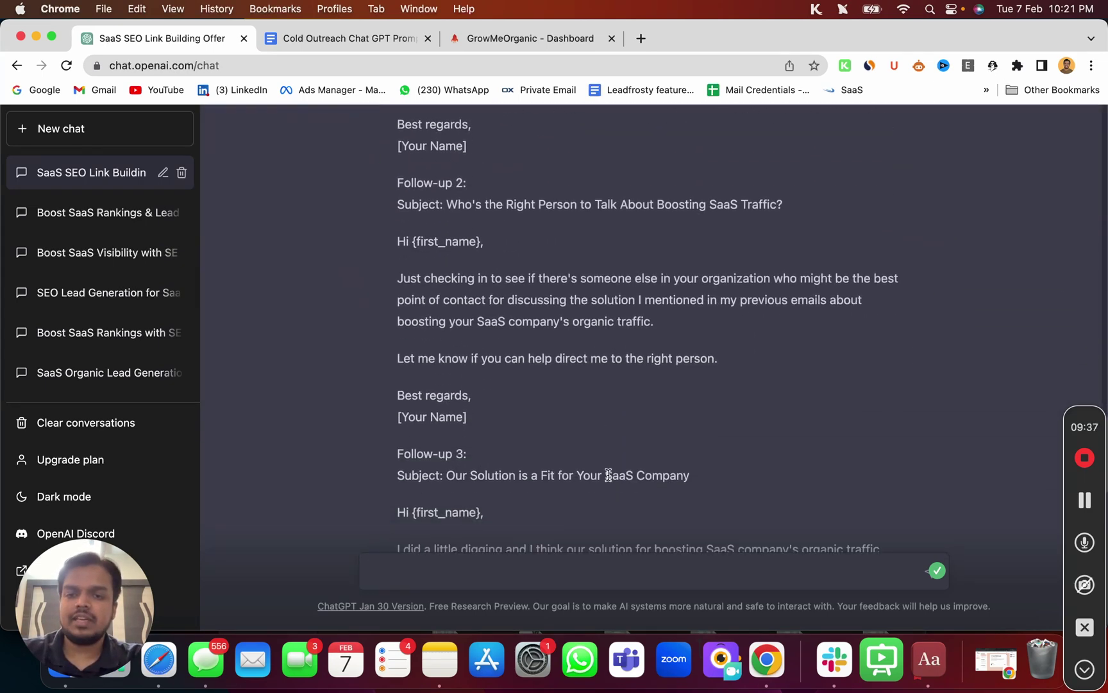
scroll(608, 480, down, 10)
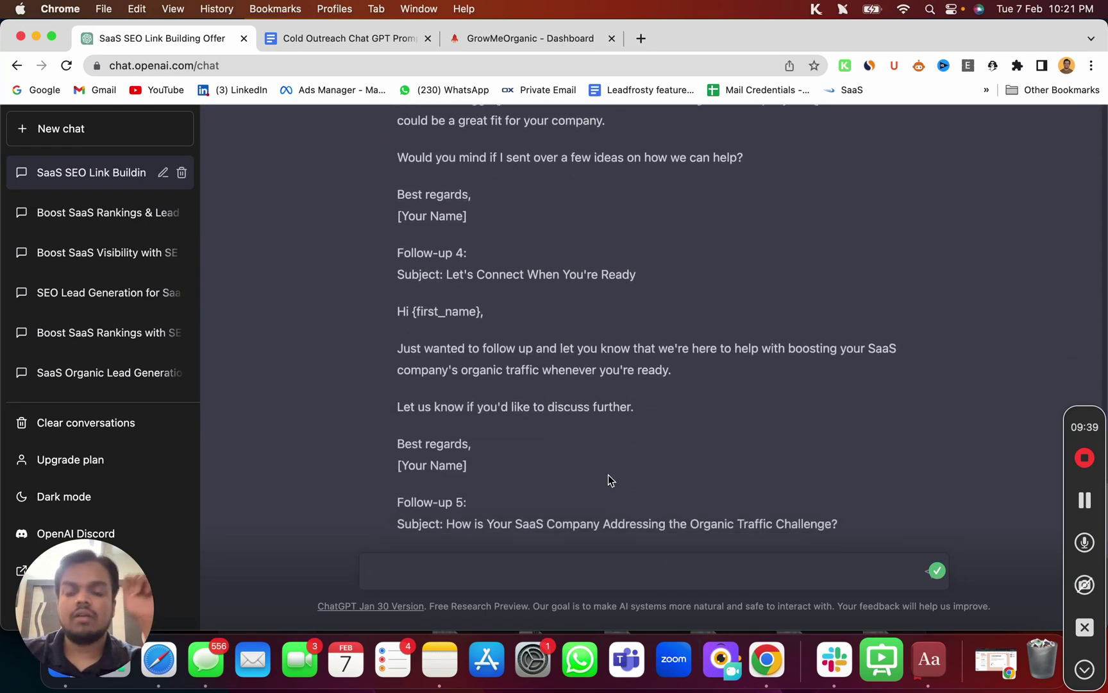
scroll(608, 474, down, 2)
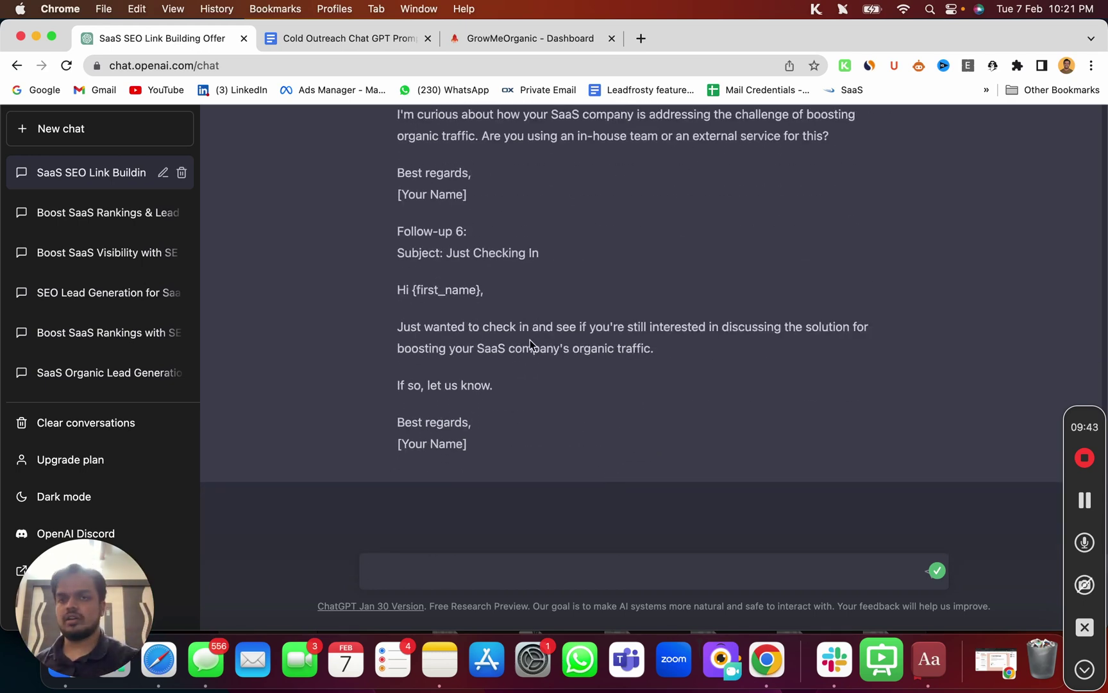
Step: Go back to the revised cold email that mentions Hubspot and read through its subject and body
scroll(529, 339, up, 7)
scroll(530, 341, up, 15)
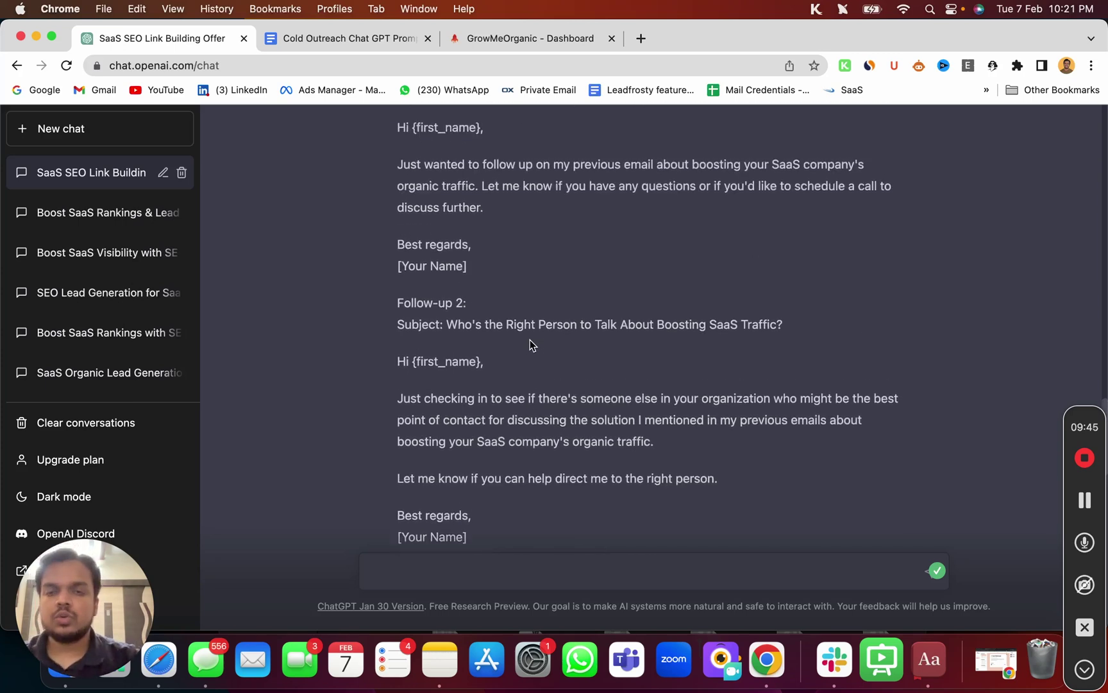
scroll(530, 339, up, 5)
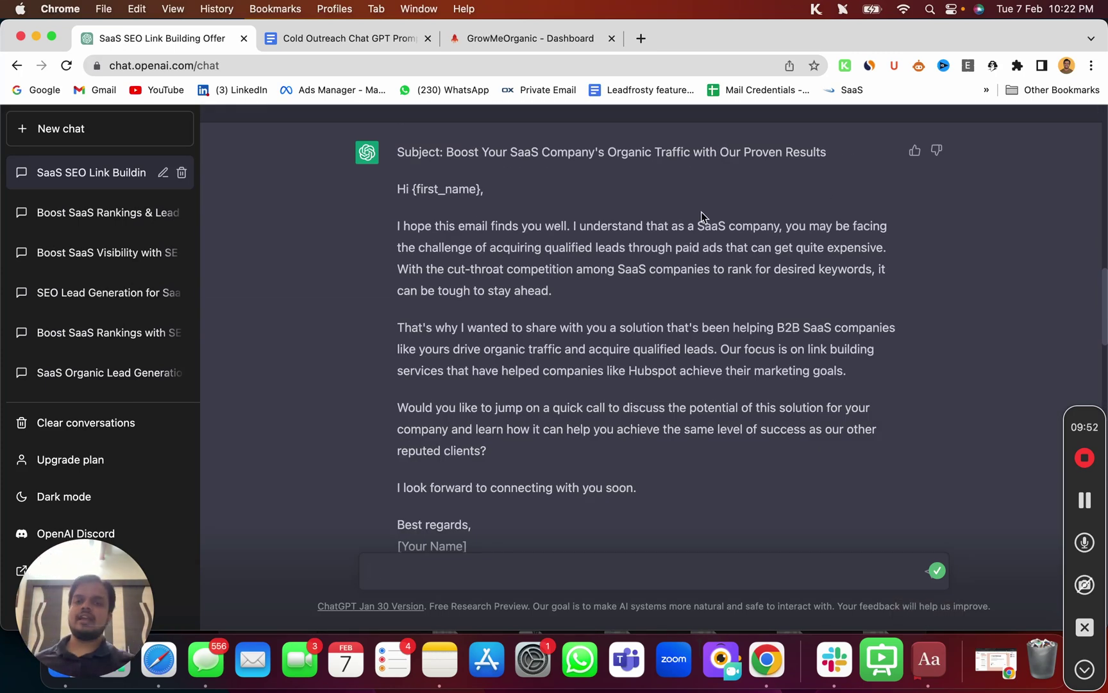
scroll(702, 211, down, 1)
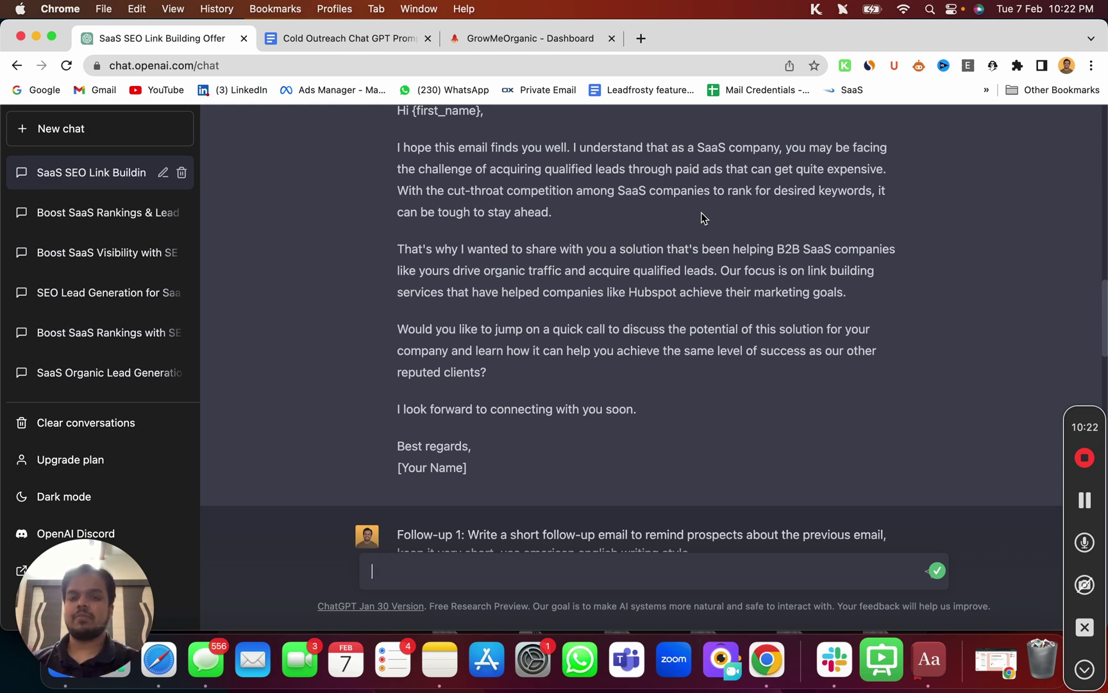
Step: Switch to the Google Docs prompt document and examine the Spintax Creator example "Hey -> {{spin|Hello|Hey|Hi!}}"
click(288, 34)
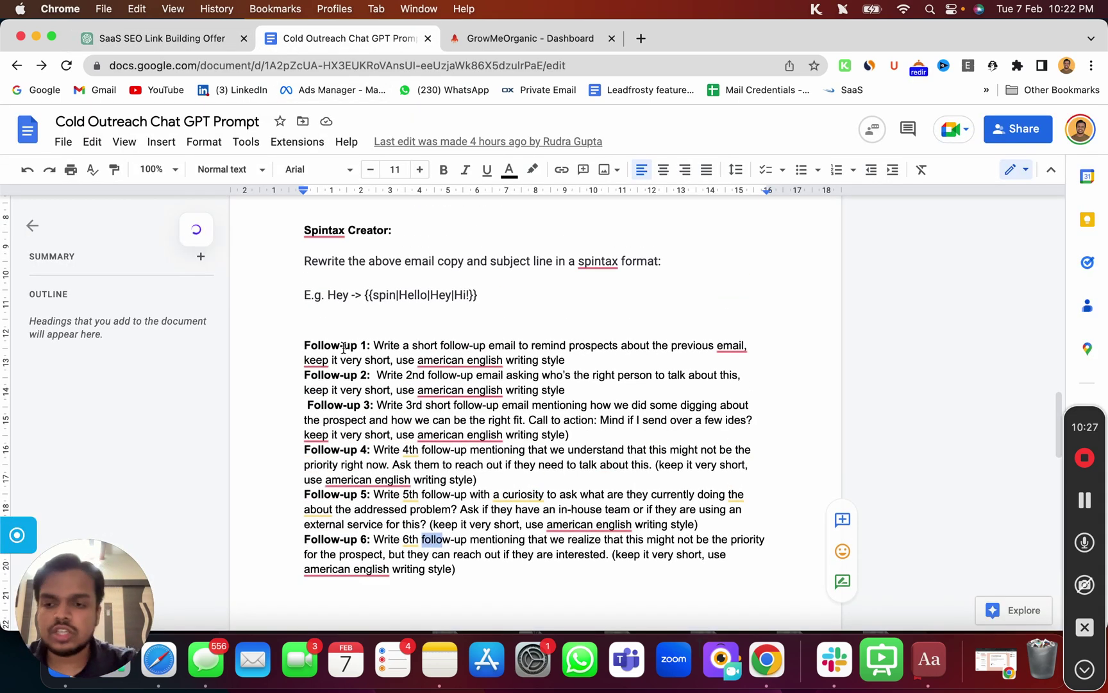
drag(324, 295, 478, 296)
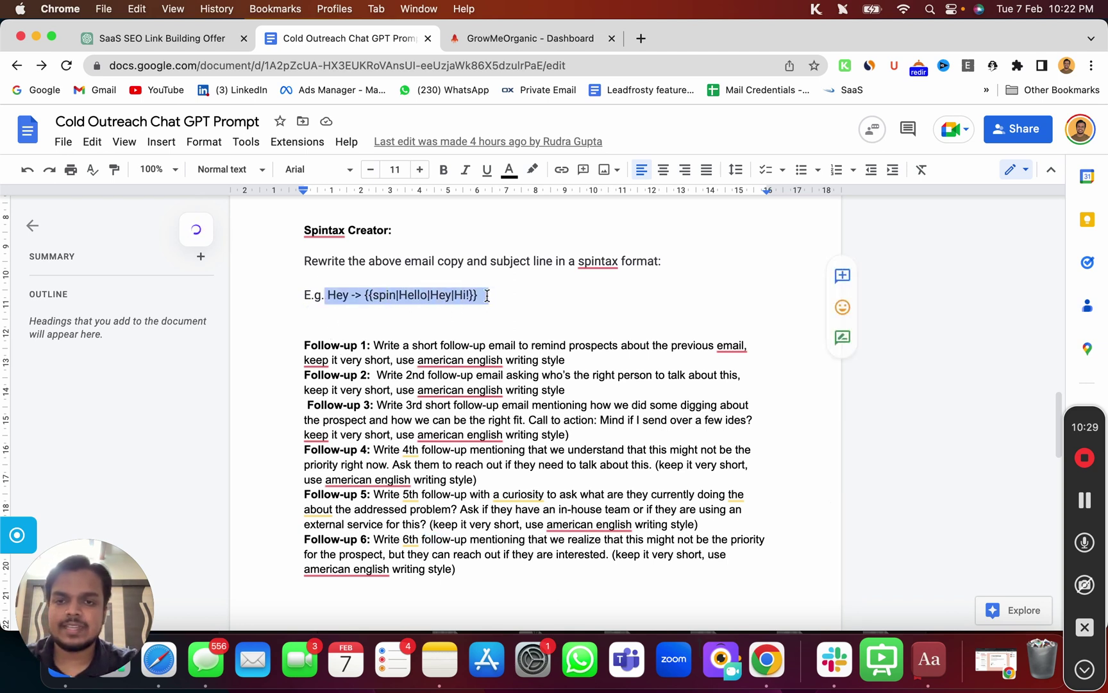
drag(327, 295, 434, 292)
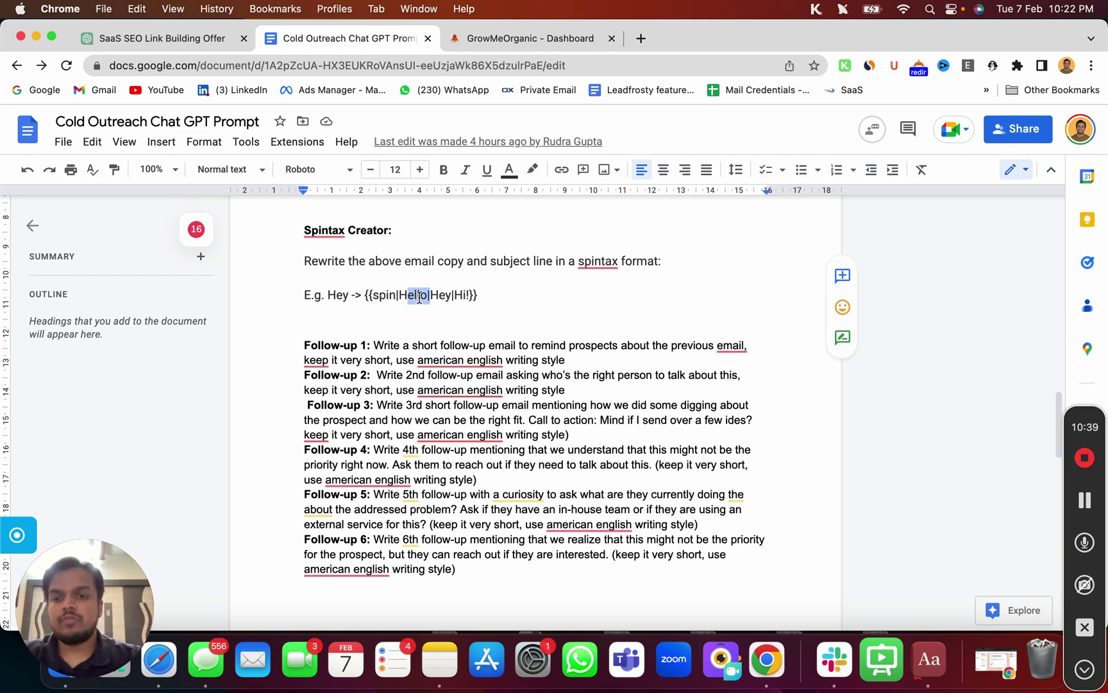
drag(365, 294, 479, 295)
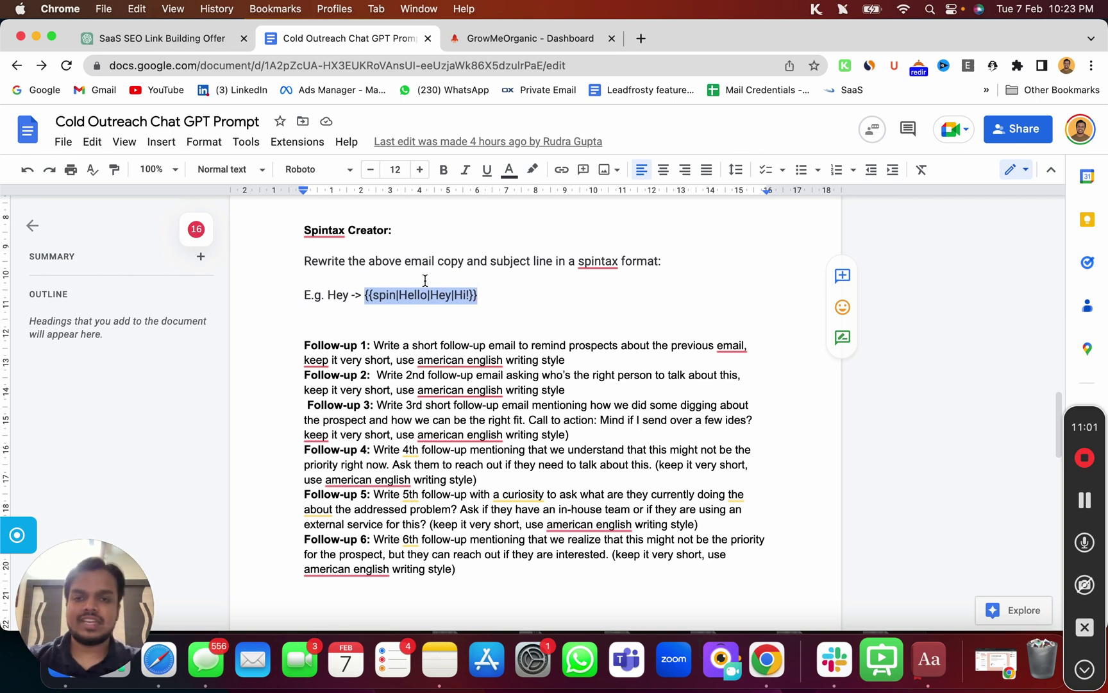
double_click(407, 293)
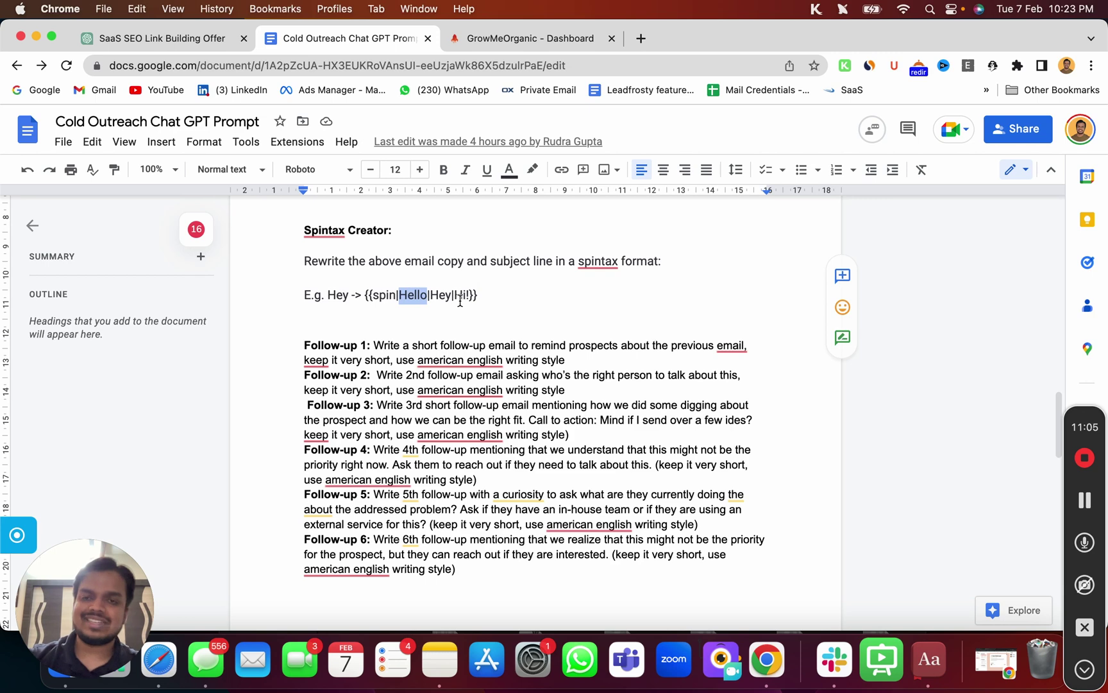
Step: Return to the ChatGPT conversation and copy the revised Hubspot email body from "Hi {first_name}," through "[Your Name]"
click(196, 46)
scroll(390, 242, up, 5)
scroll(390, 242, down, 2)
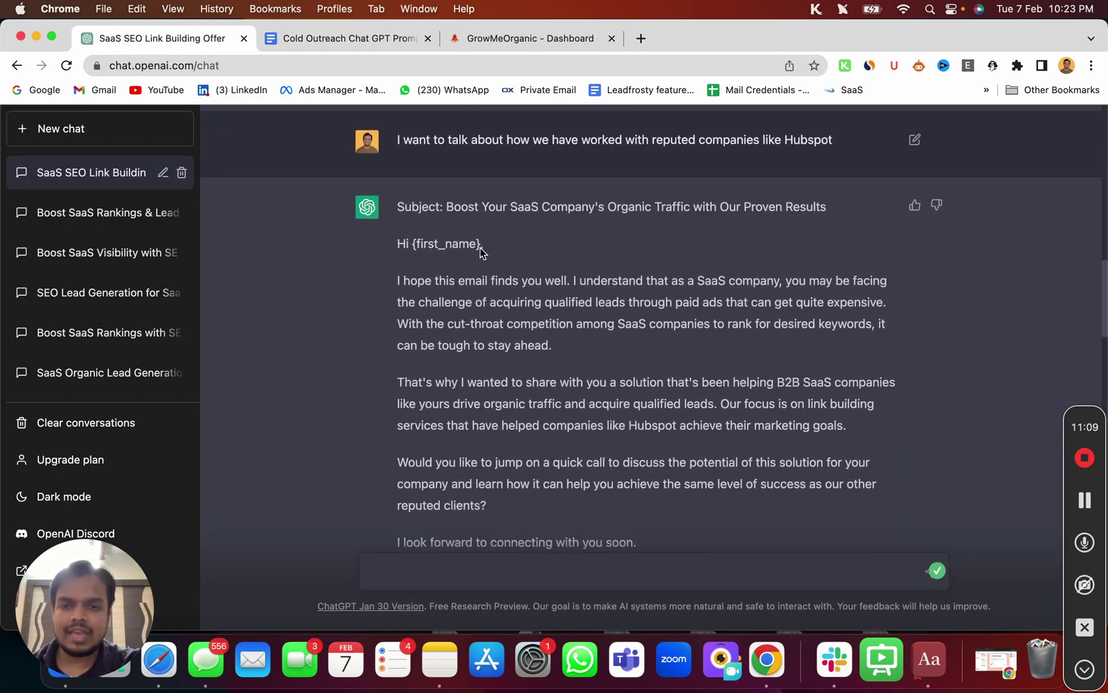
drag(390, 243, 547, 539)
key(super+c)
scroll(547, 539, down, 2)
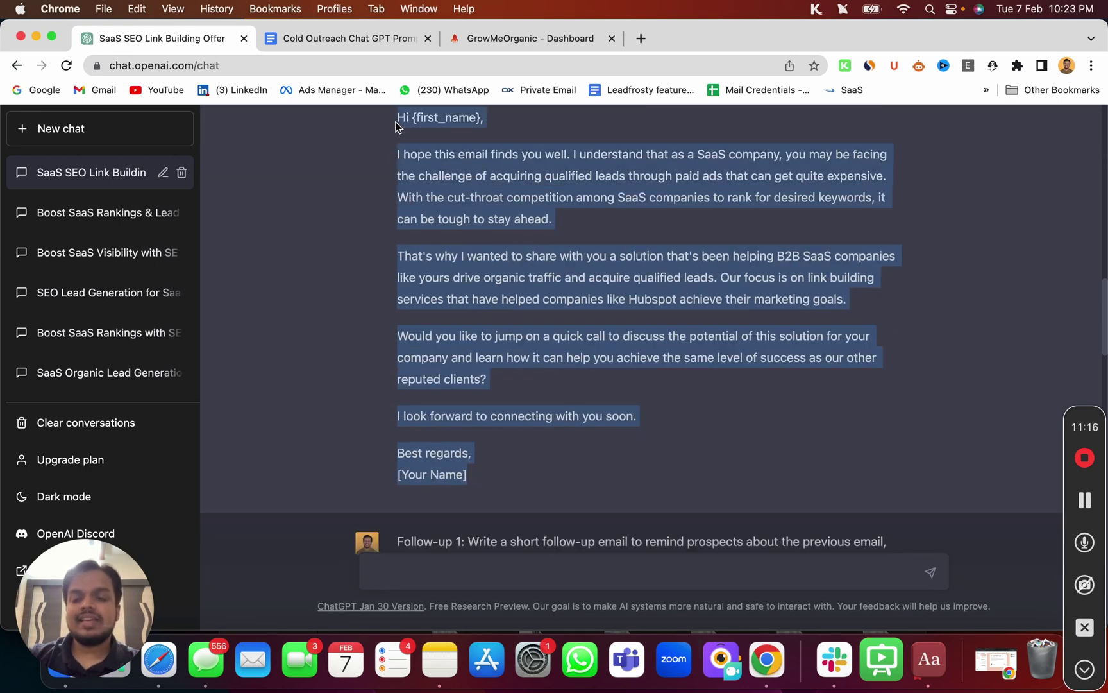
scroll(396, 121, up, 1)
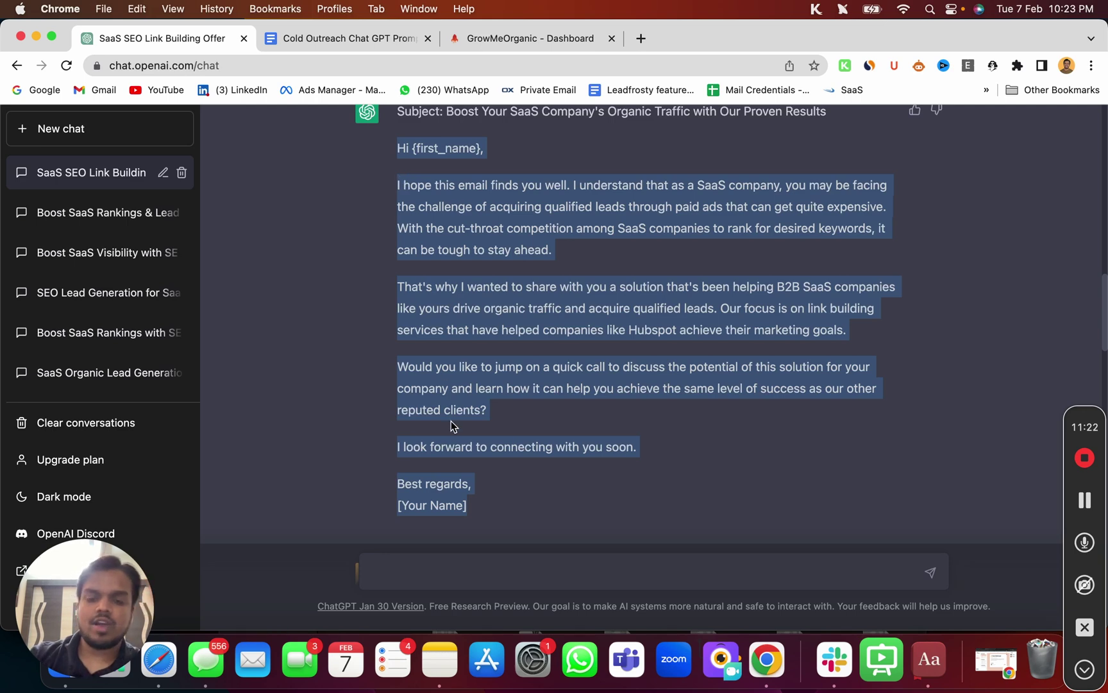
Step: Paste the copied email body into the ChatGPT message box and leave a blank line after the signature
click(438, 563)
key(super+v)
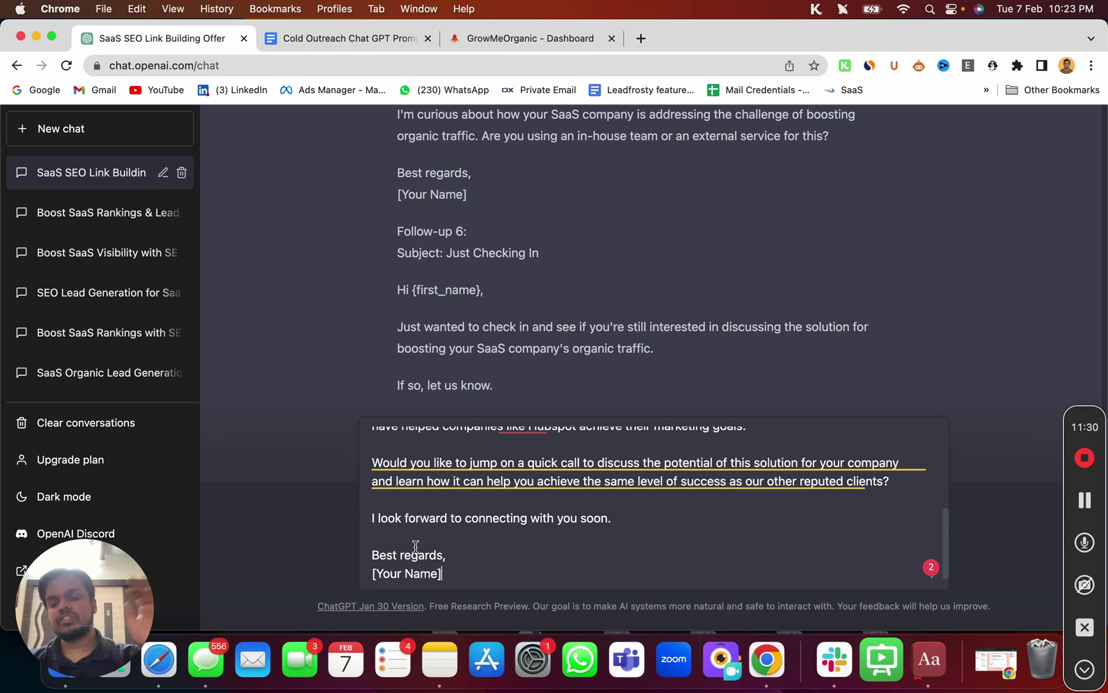
key(shift+Return)
key(shift+Return)
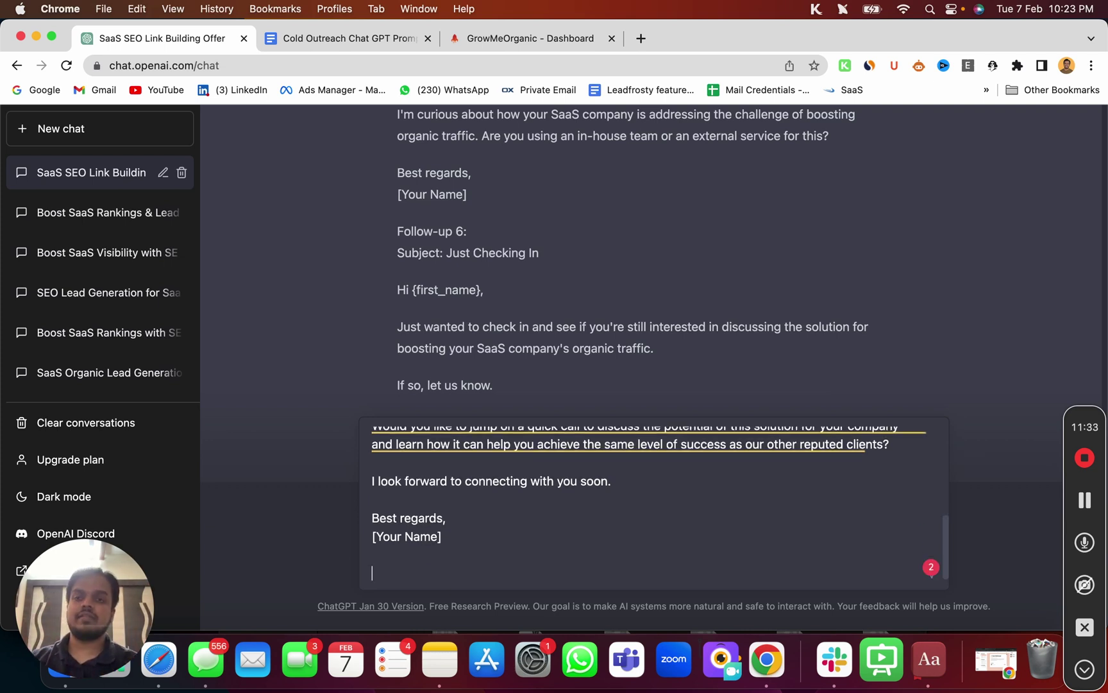
Step: Copy the Spintax Creator instruction and its "Hey -> {{spin|Hello|Hey|Hi!}}" example from the prompt document and paste them below the email in ChatGPT
click(384, 47)
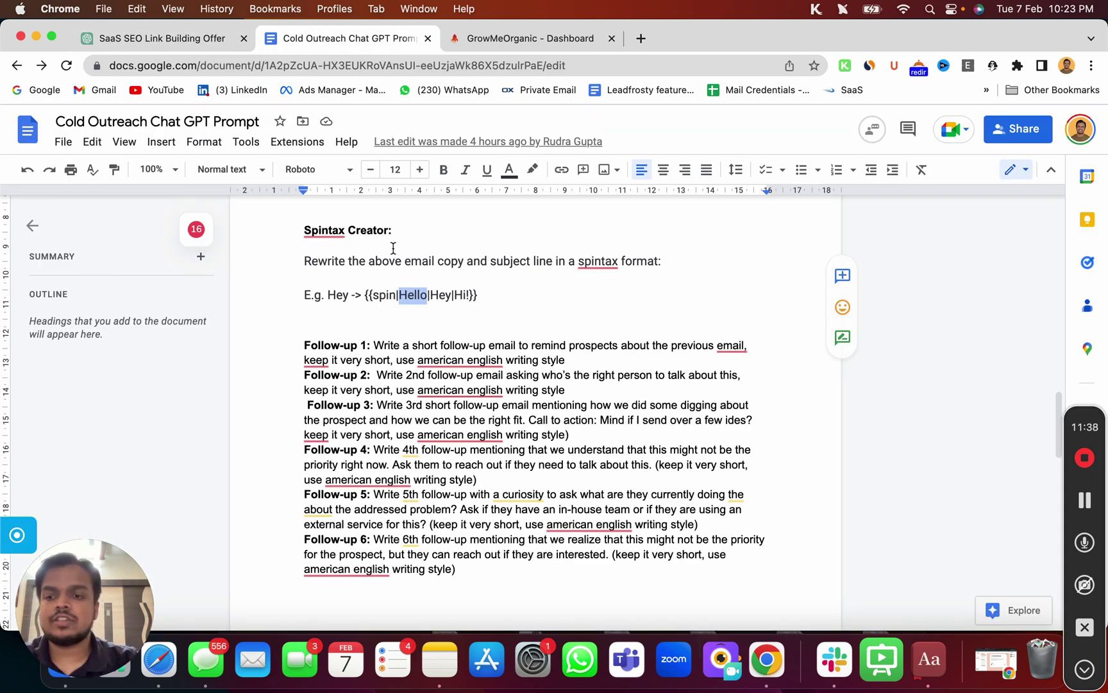
drag(482, 293, 295, 264)
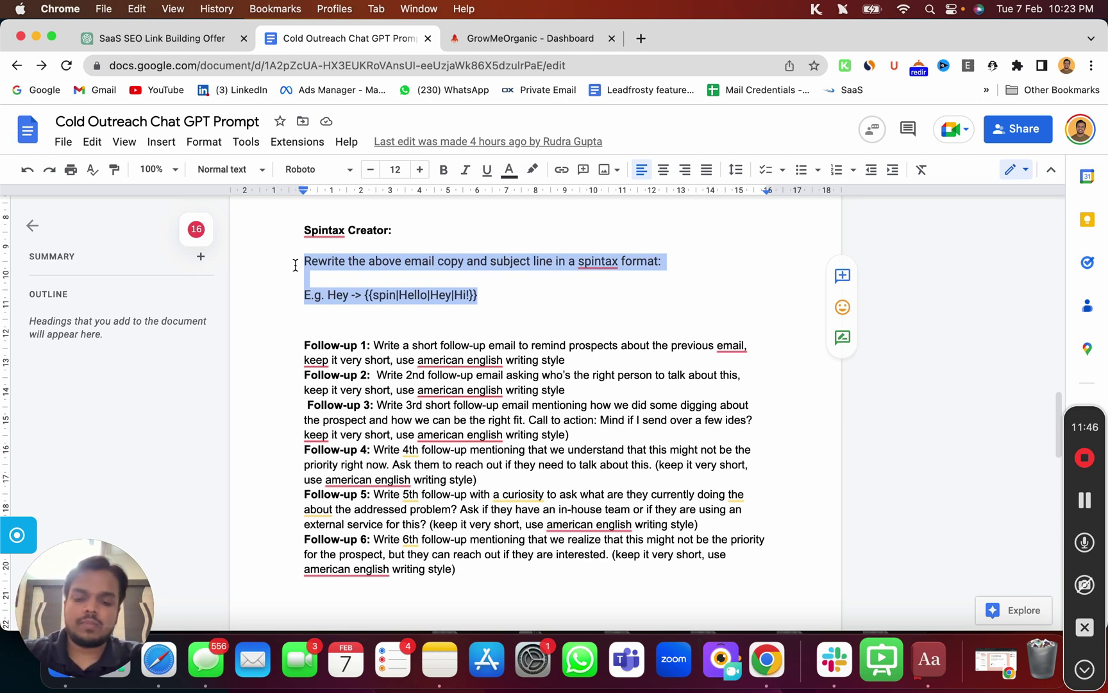
click(133, 32)
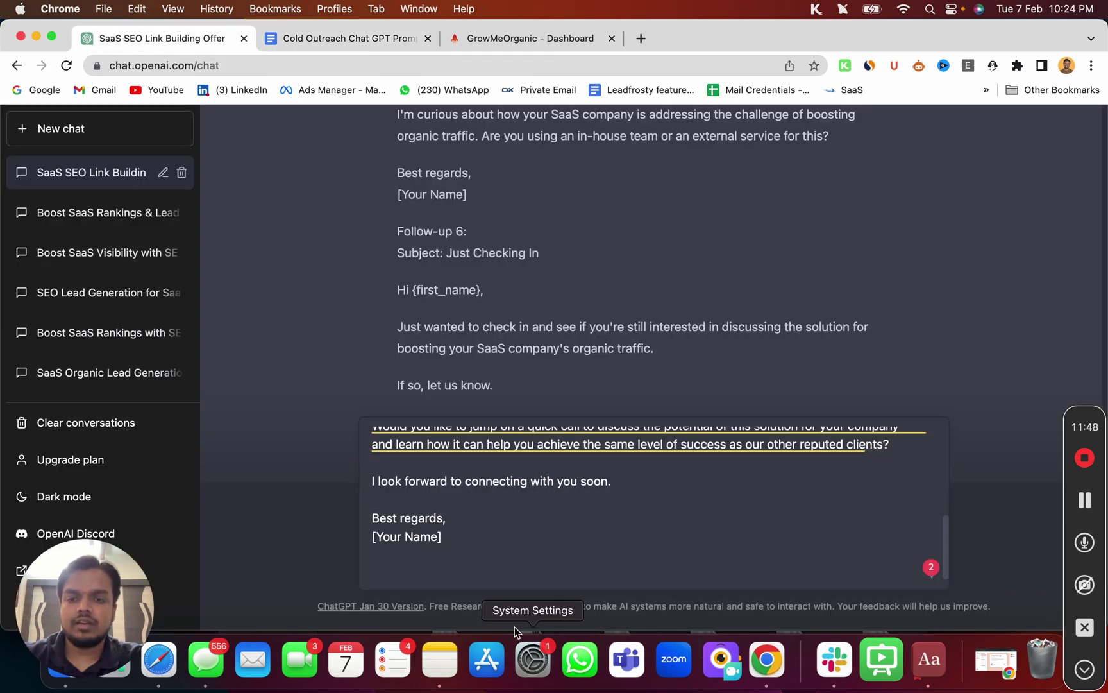
text(Rewrite the above email copy and subject line in a spintax format.  E.g. Hey -> {{spin|Hello|Hey|Hi}})
scroll(449, 545, up, 10)
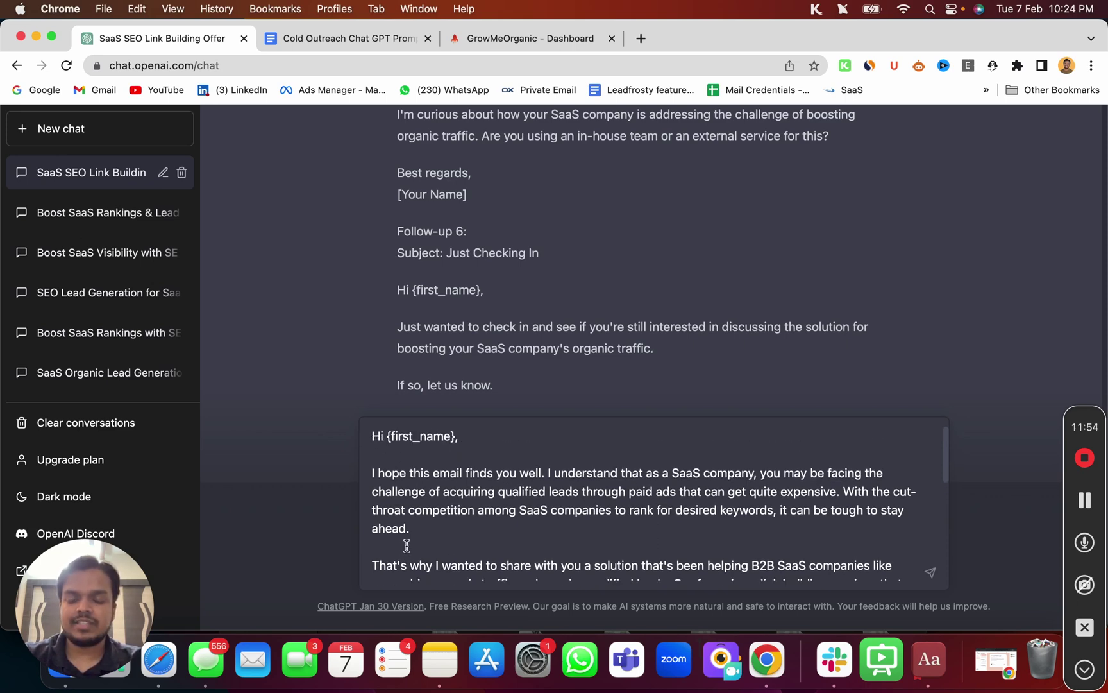
Step: Check the spintax instruction and its example below the pasted email, and submit the message to ChatGPT
scroll(404, 542, down, 10)
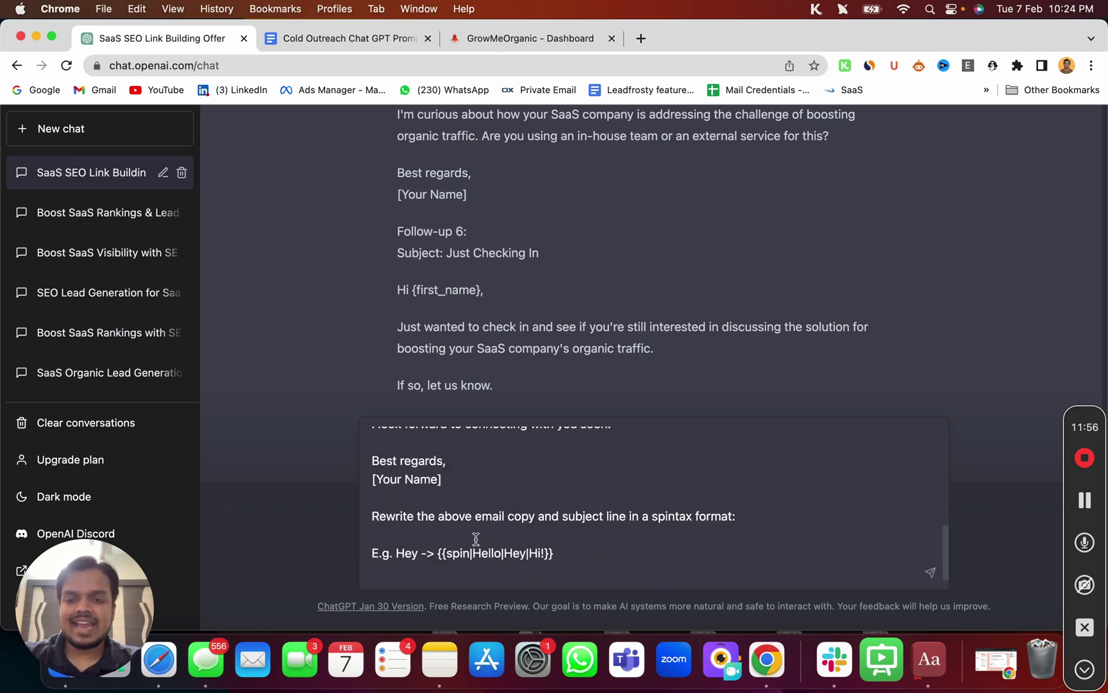
click(603, 558)
drag(572, 554, 359, 517)
click(583, 555)
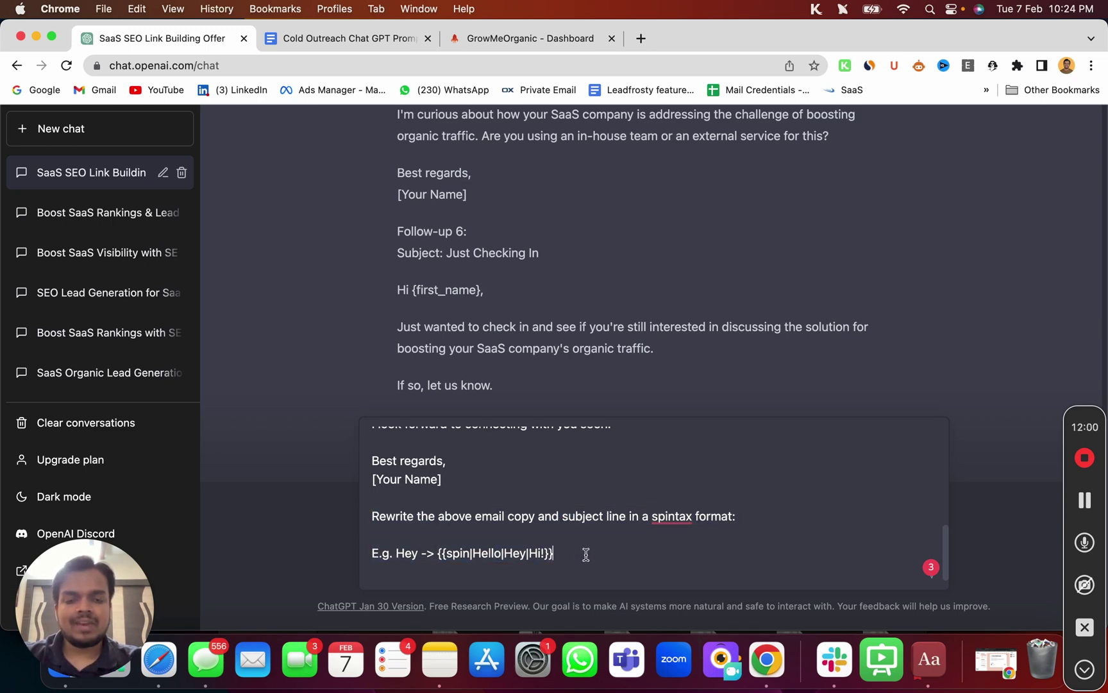
key(Return)
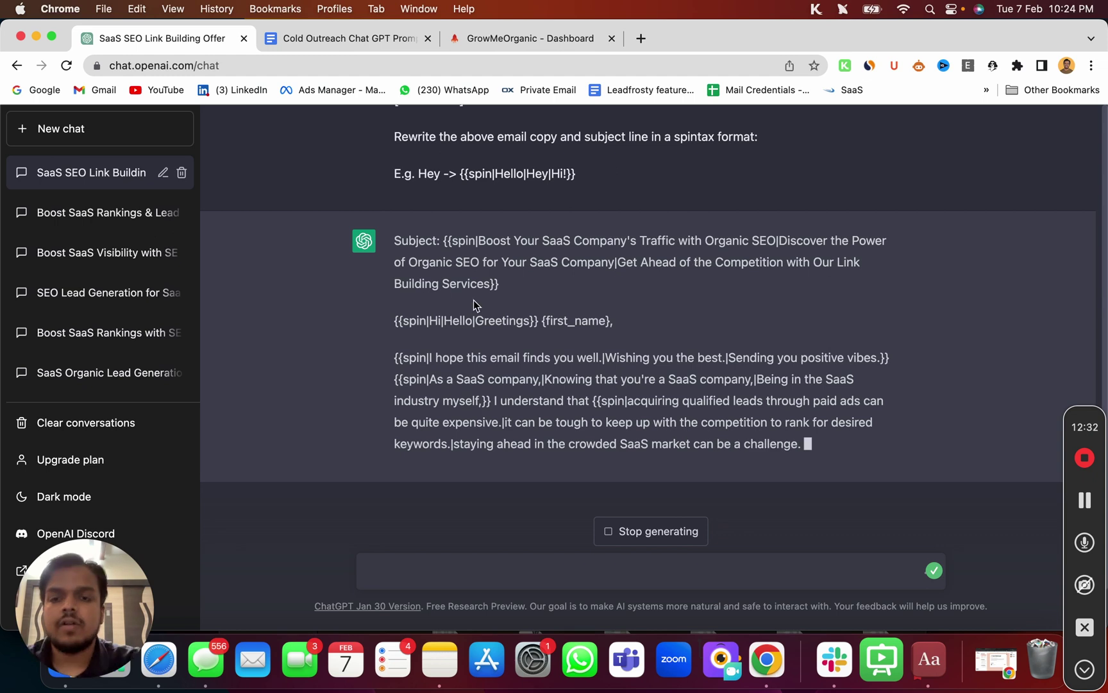
Step: Review the generated spintax email and copy its body from the "{{spin|Hi|Hello|Greetings}} {first_name}," greeting through the signature
drag(399, 284, 505, 280)
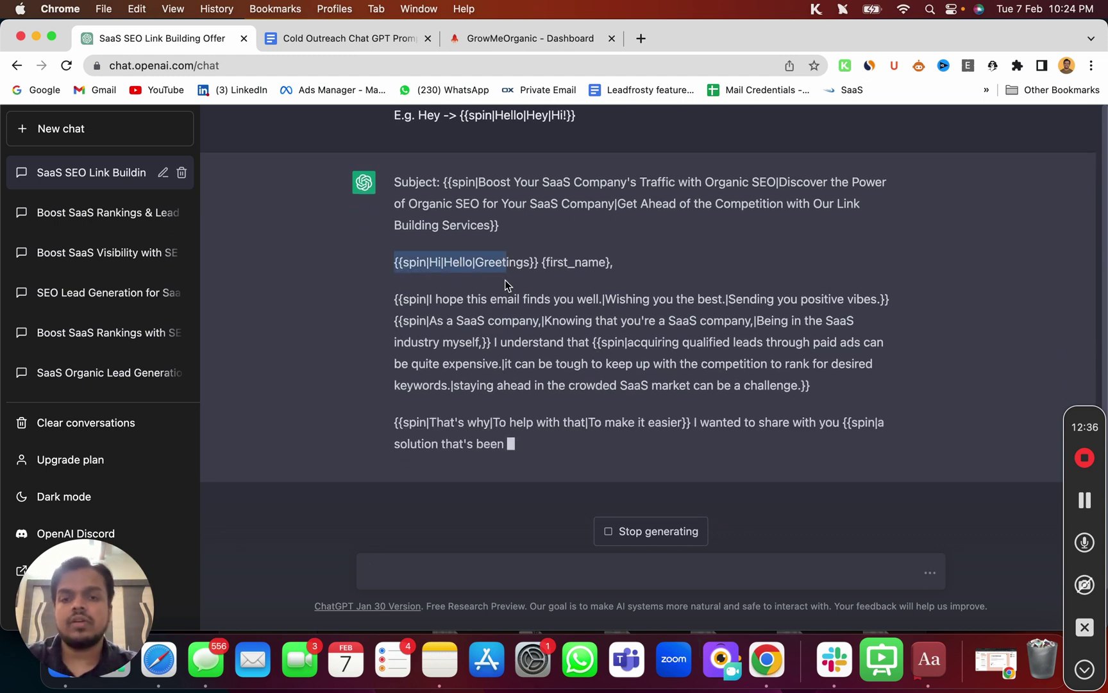
drag(435, 303, 575, 283)
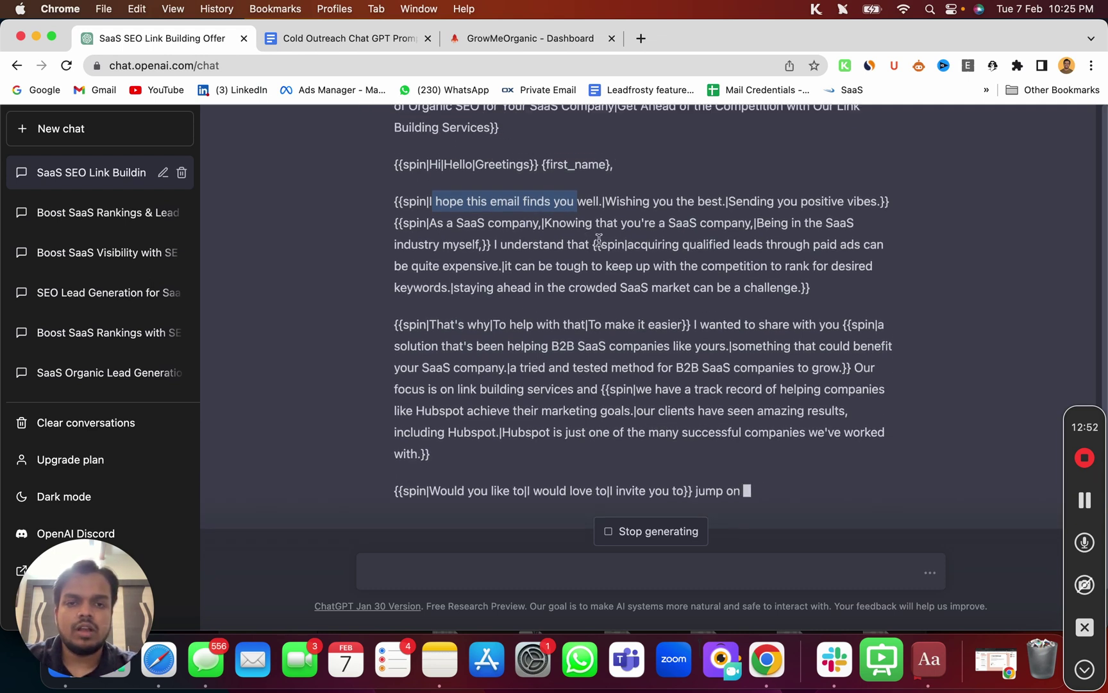
drag(627, 246, 558, 264)
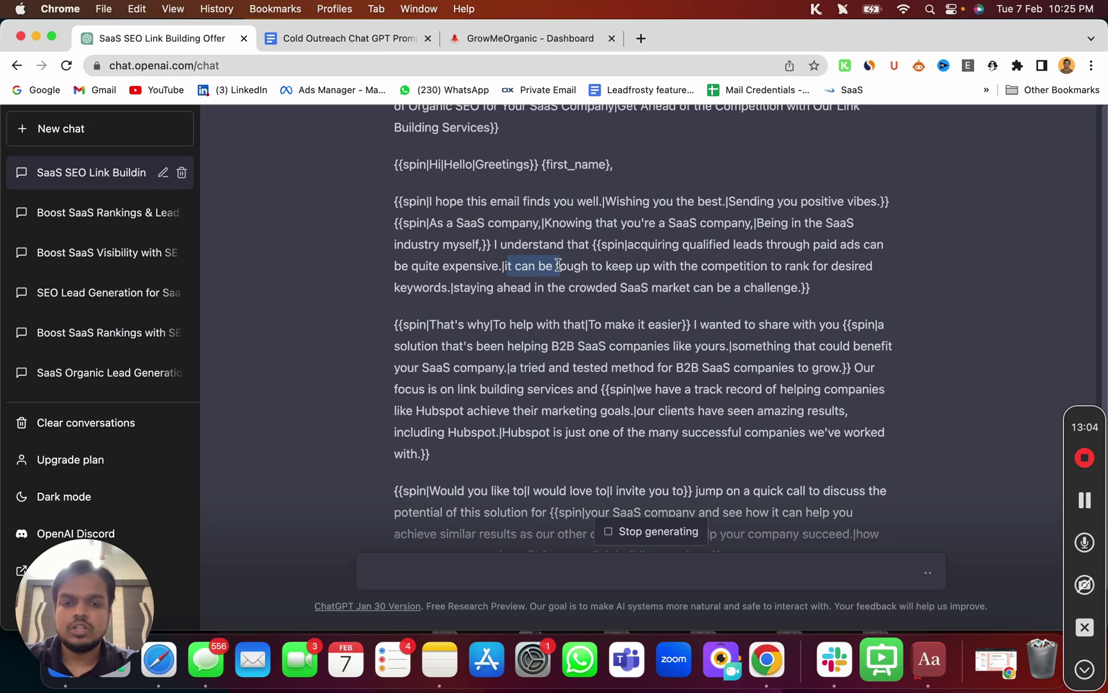
scroll(558, 265, down, 3)
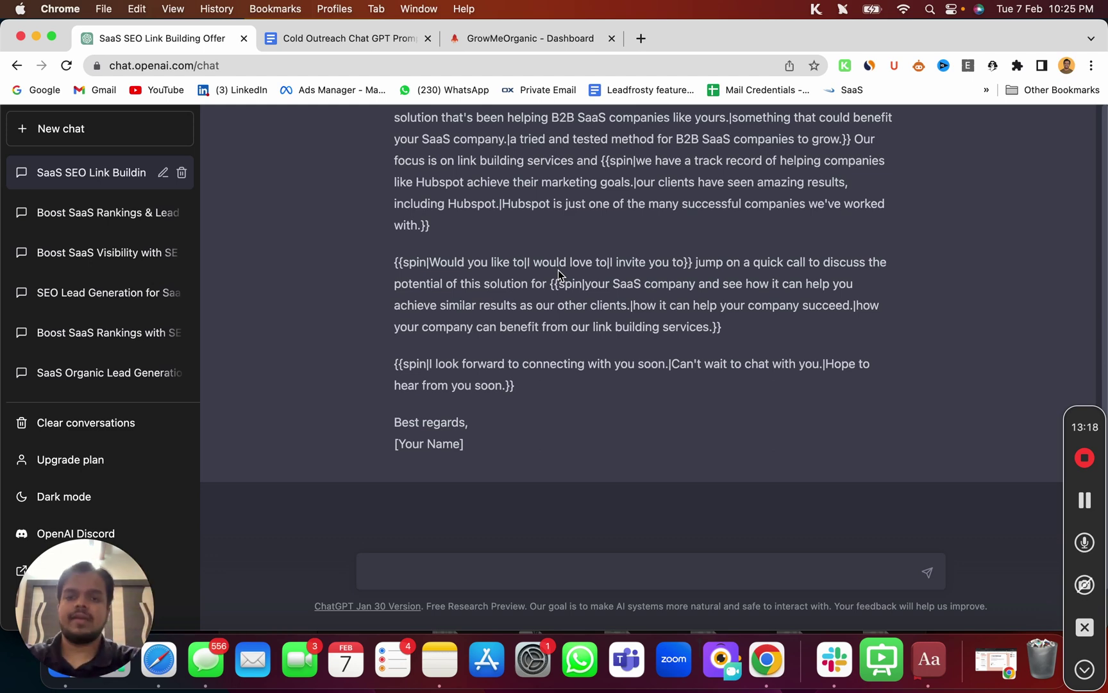
scroll(558, 270, up, 5)
click(399, 237)
drag(391, 238, 436, 433)
key(super+c)
Step: Switch to GrowMeOrganic, create a new template in the SaaS SEO Outreach Campaign folder, and paste the spintax email body into it
click(461, 39)
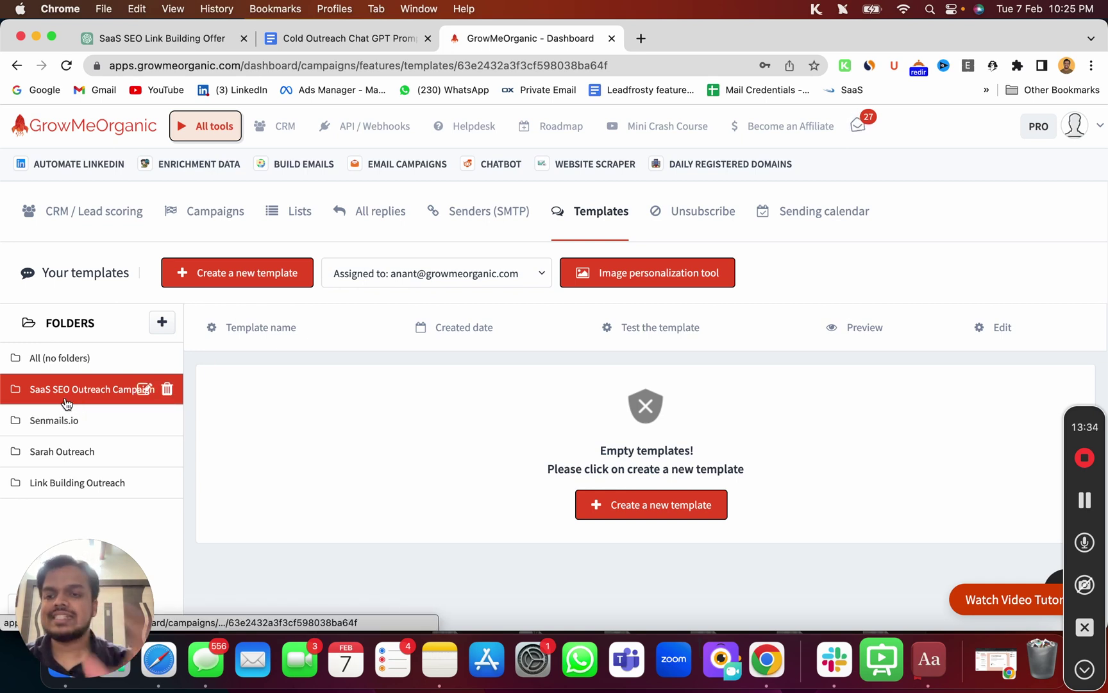
click(228, 274)
scroll(228, 276, down, 5)
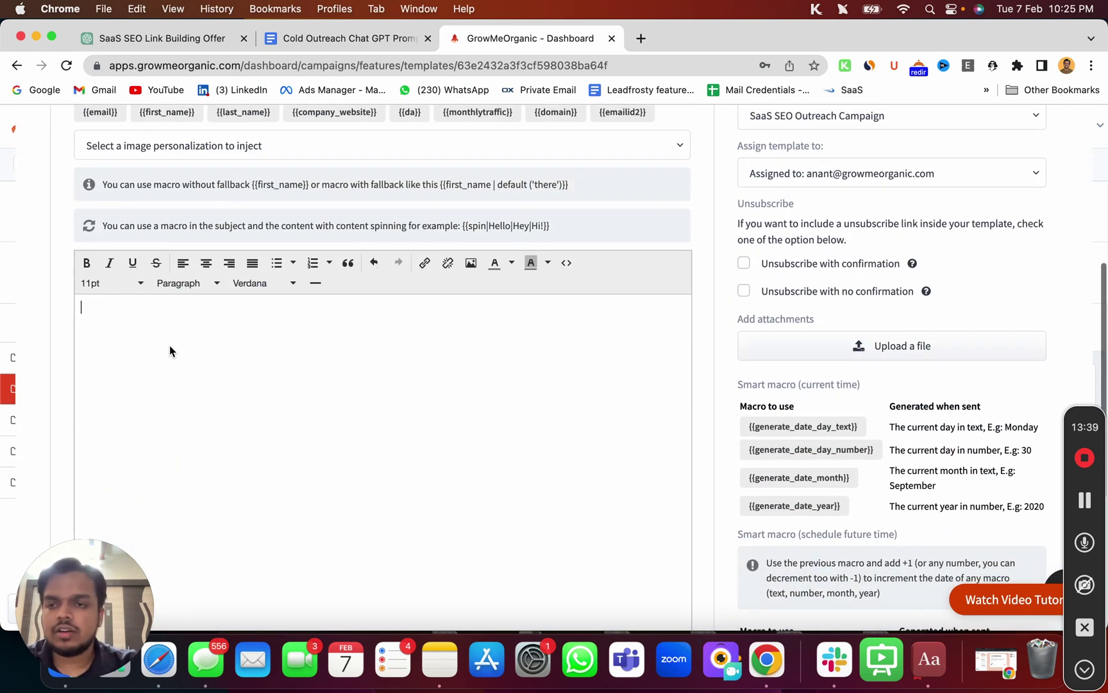
key(super+v)
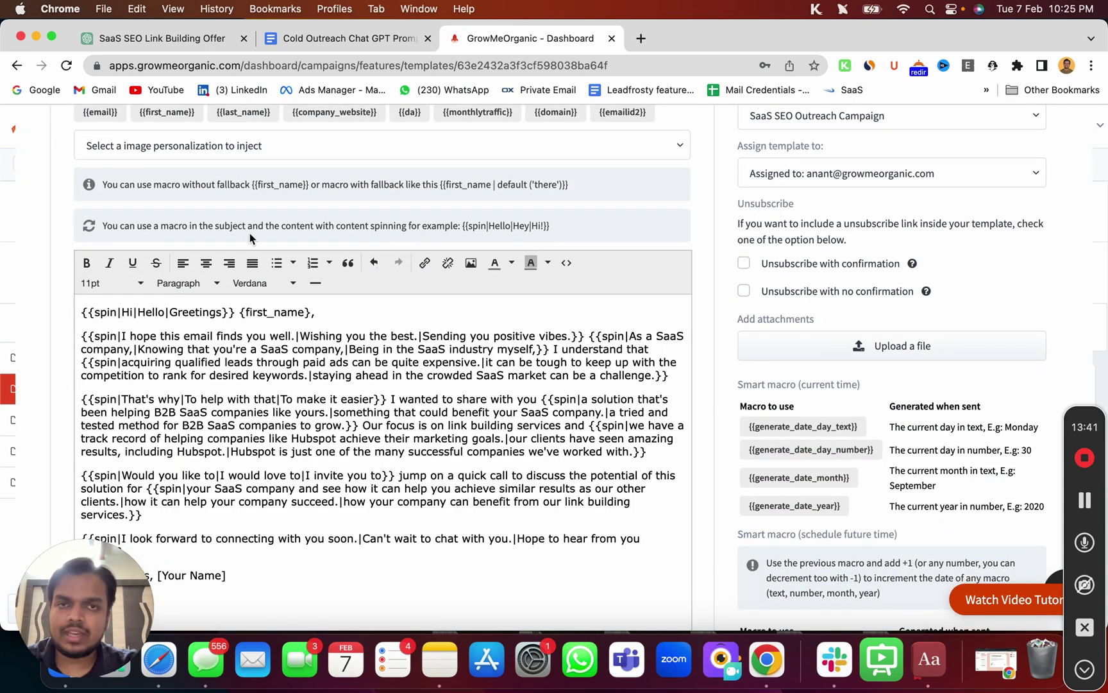
Step: Copy the spintax subject line from the ChatGPT reply, without the "Subject:" label, and paste it as the GrowMeOrganic template's subject
click(153, 30)
scroll(428, 316, up, 10)
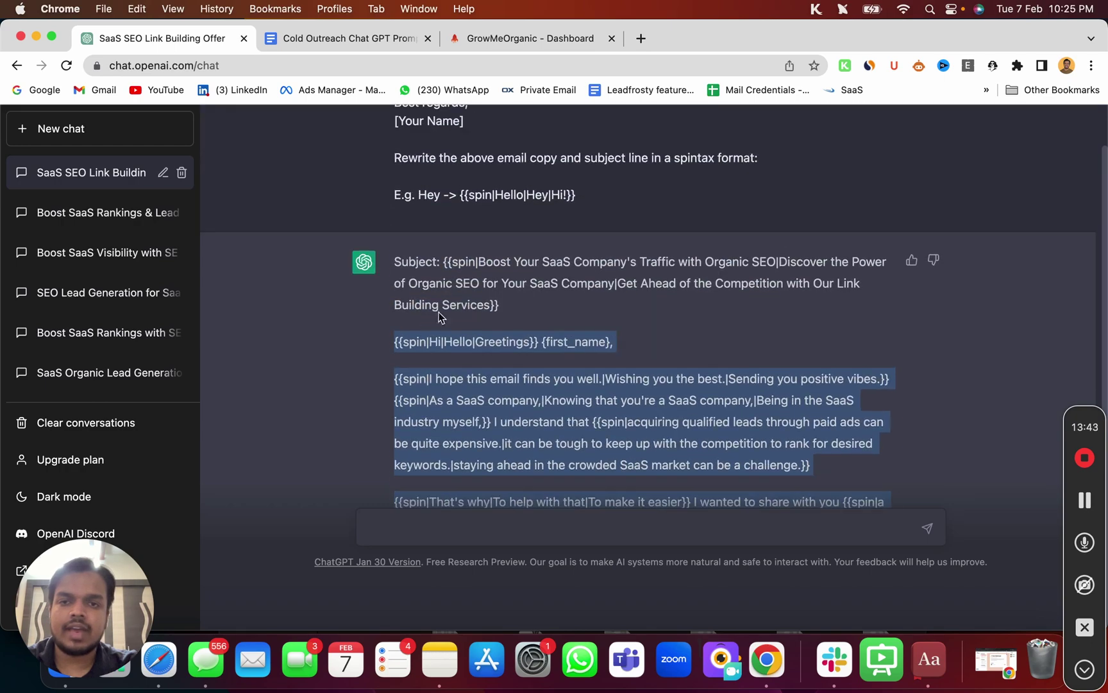
drag(442, 262, 514, 297)
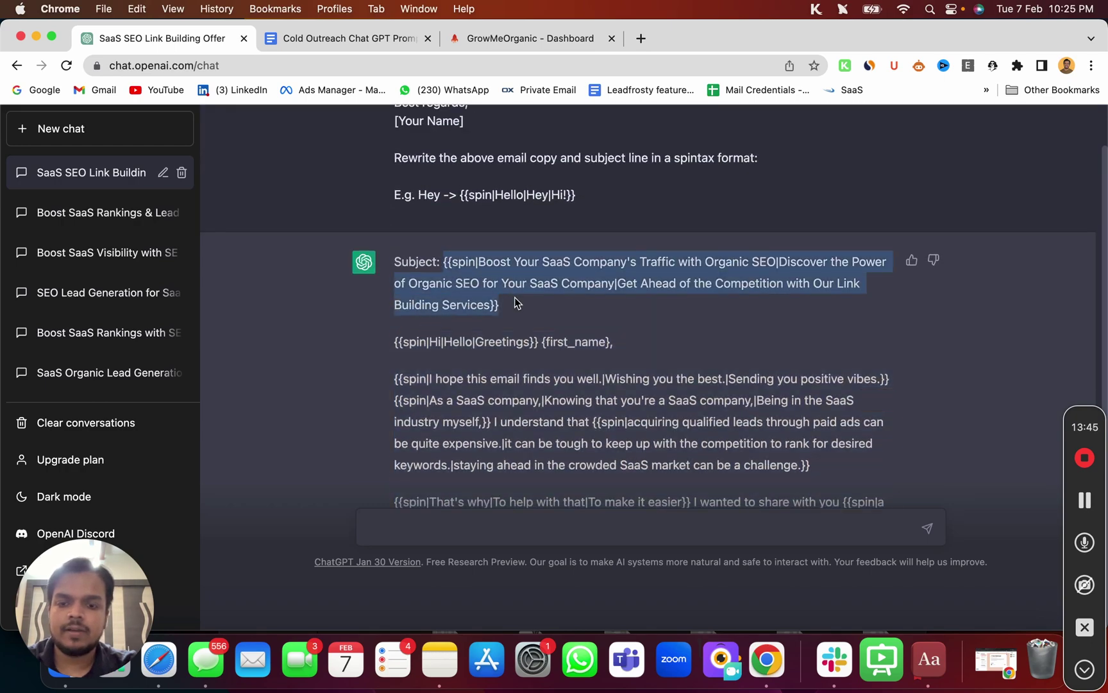
click(474, 36)
scroll(378, 290, up, 5)
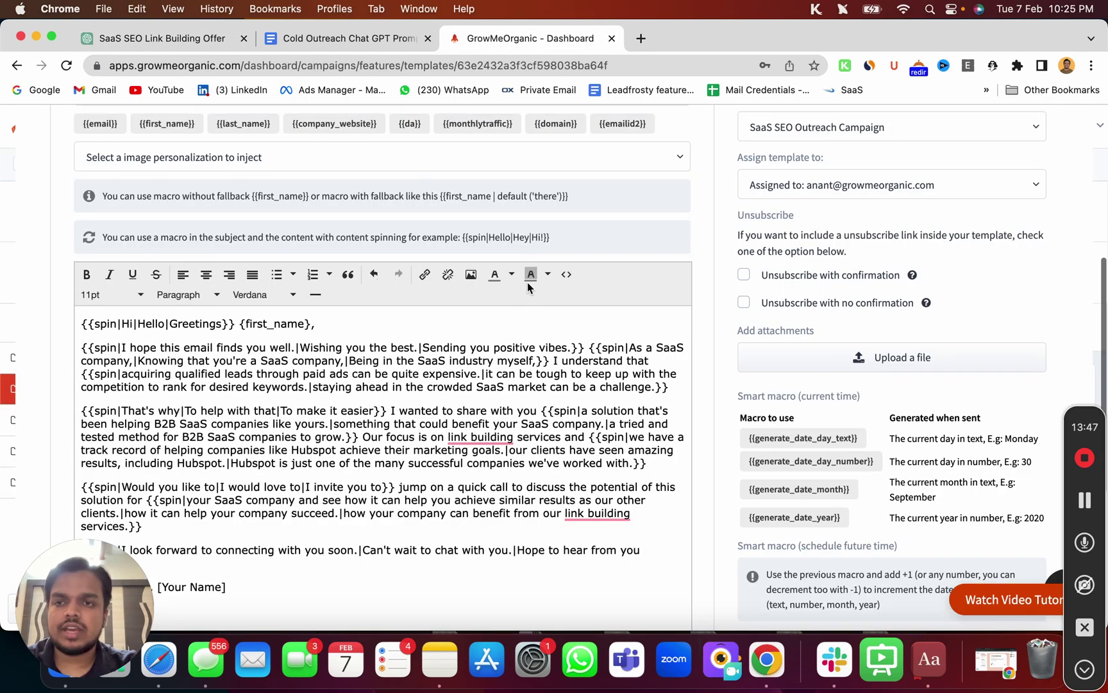
scroll(378, 290, up, 3)
click(261, 222)
key(super+v)
Step: Change the greeting's first-name placeholder to the double-brace macro {{first_name}} in the template body
scroll(274, 379, down, 5)
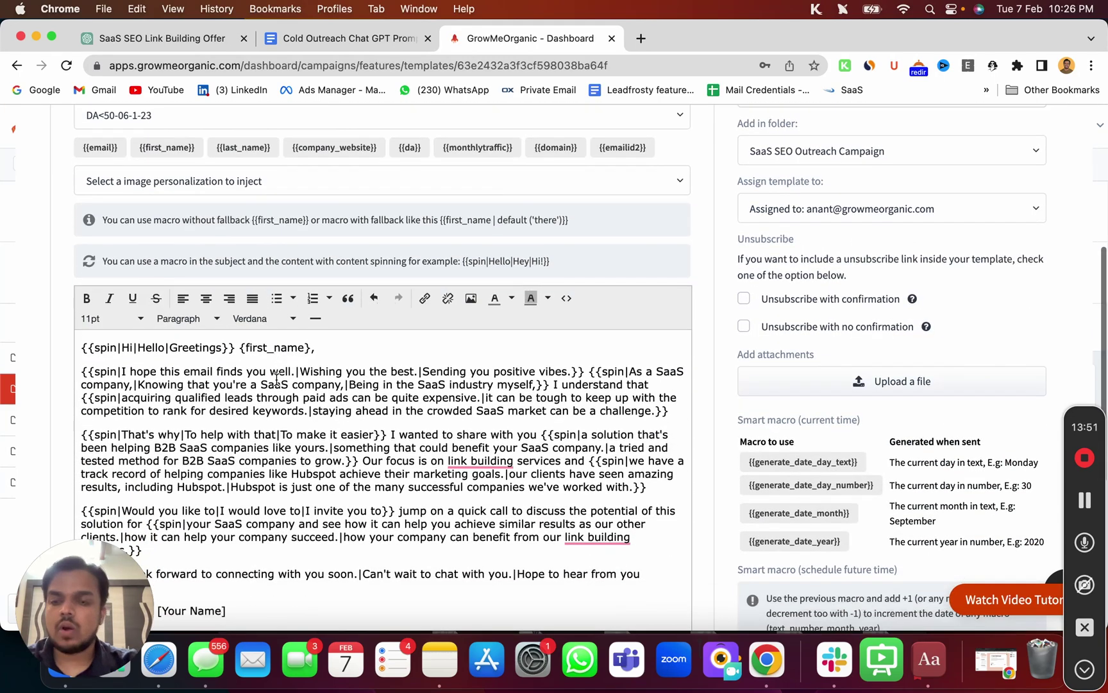
drag(239, 347, 318, 345)
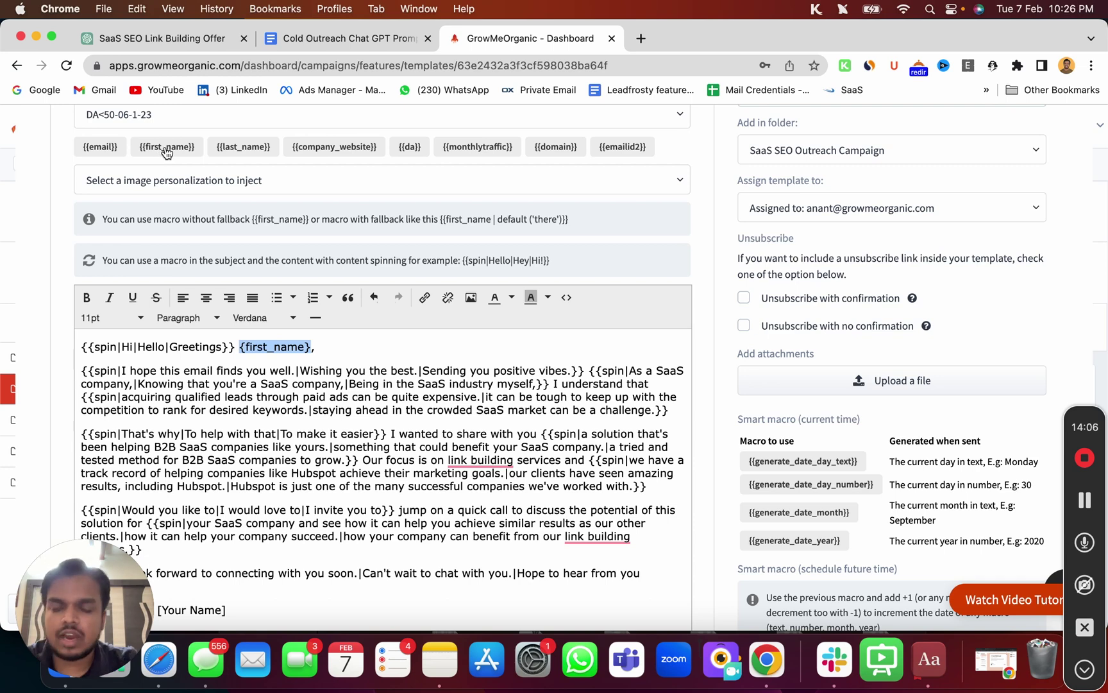
click(242, 350)
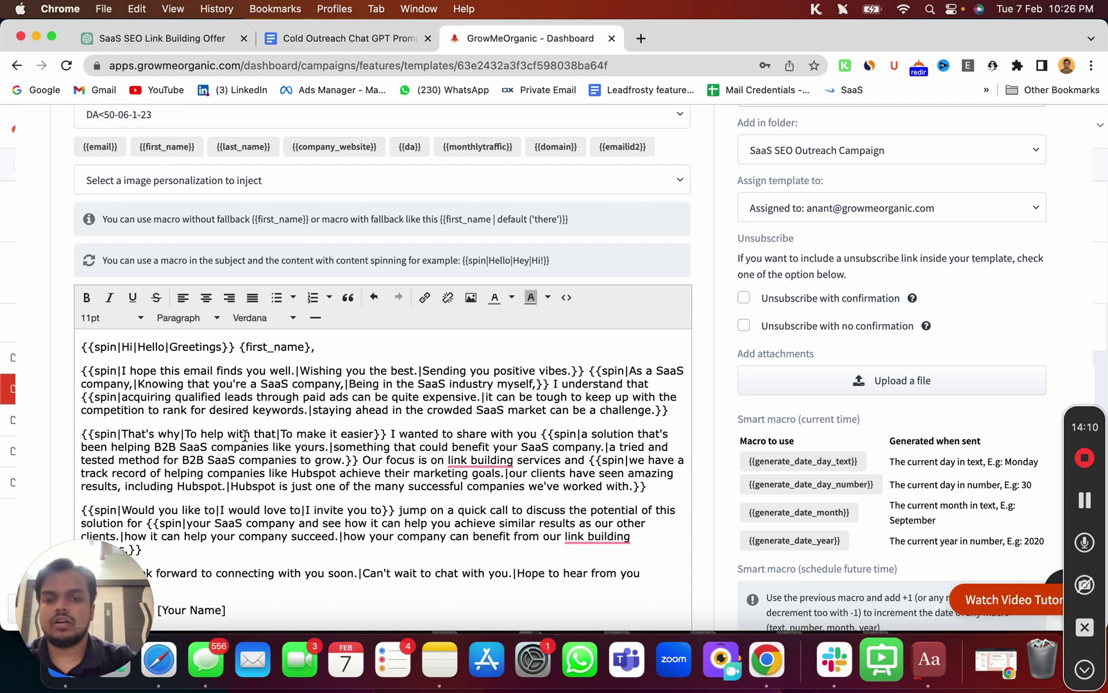
text({)
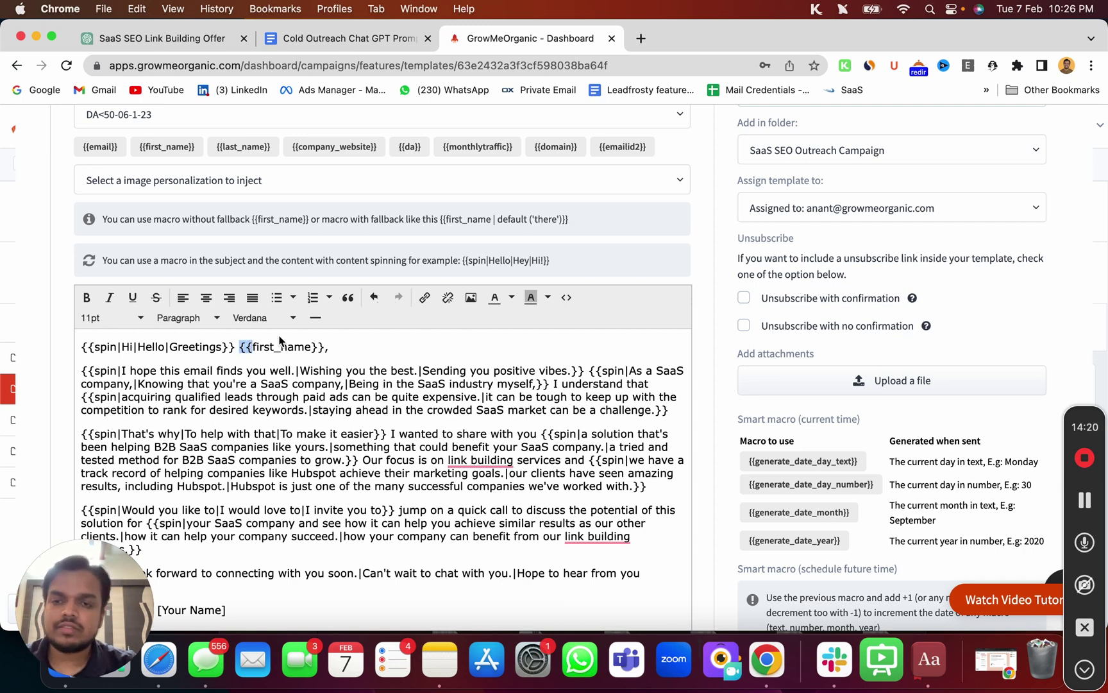
drag(310, 347, 326, 347)
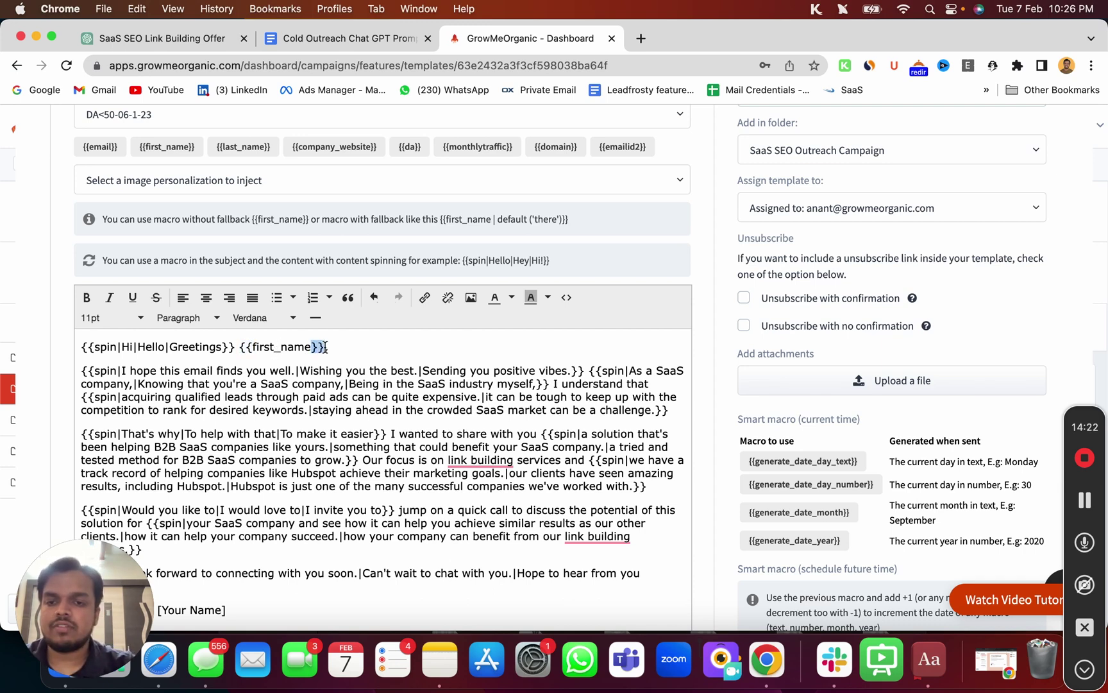
scroll(311, 456, down, 1)
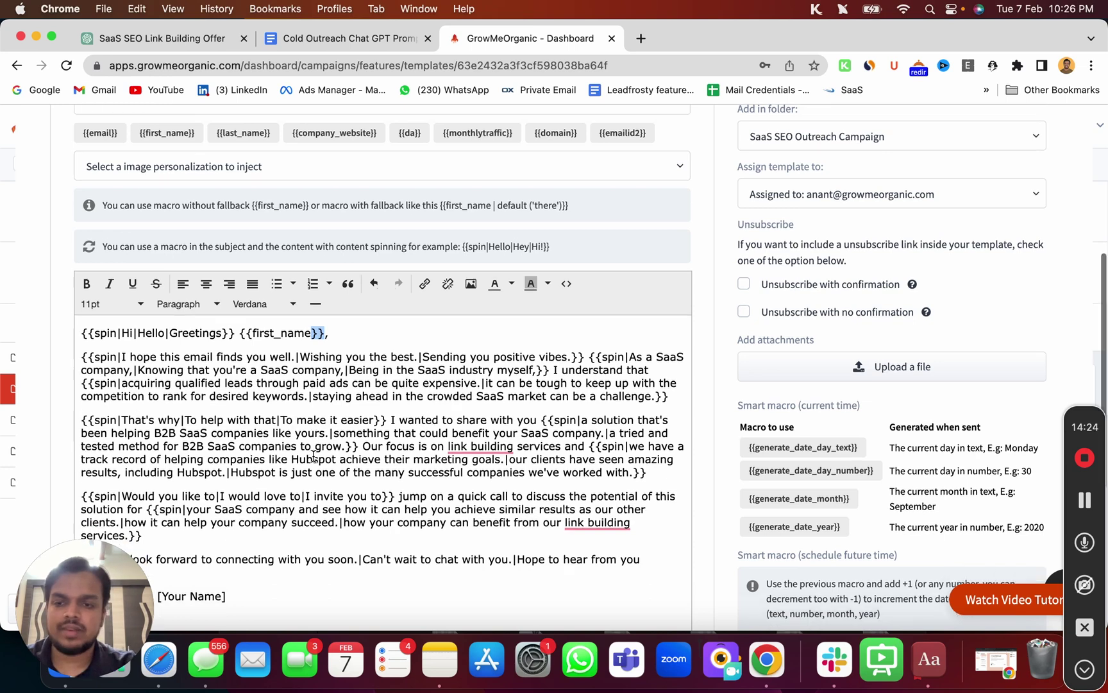
Step: Compare the macros available for the Sendmails Outreach-2 list with those of two other contact lists
scroll(314, 459, up, 3)
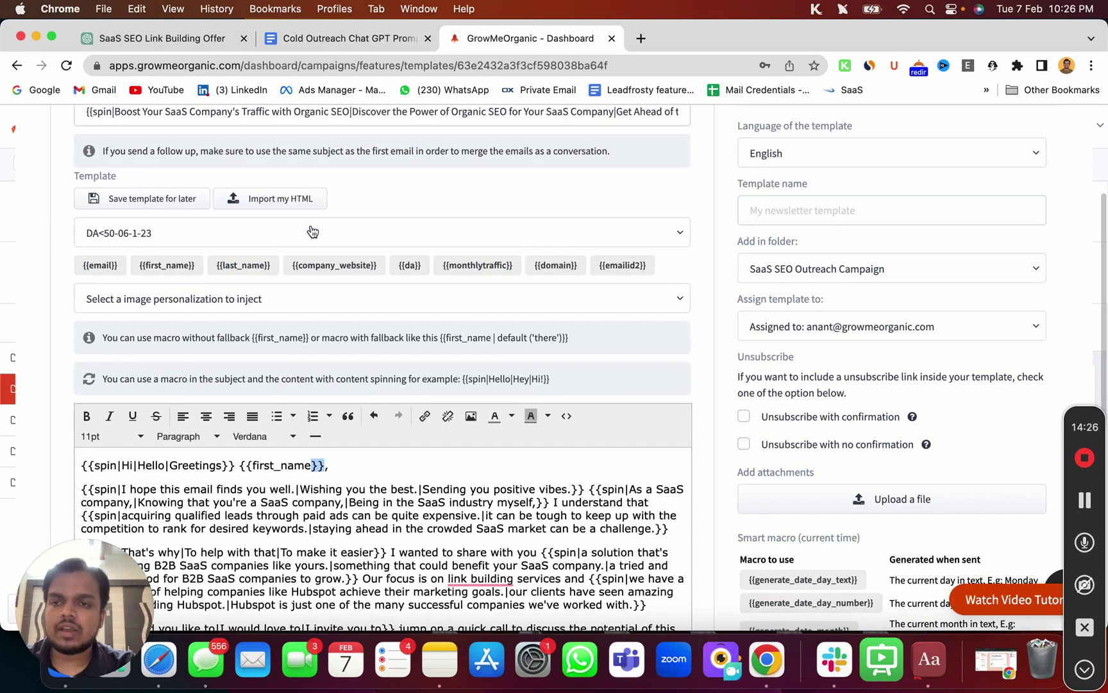
click(293, 238)
scroll(280, 388, down, 1)
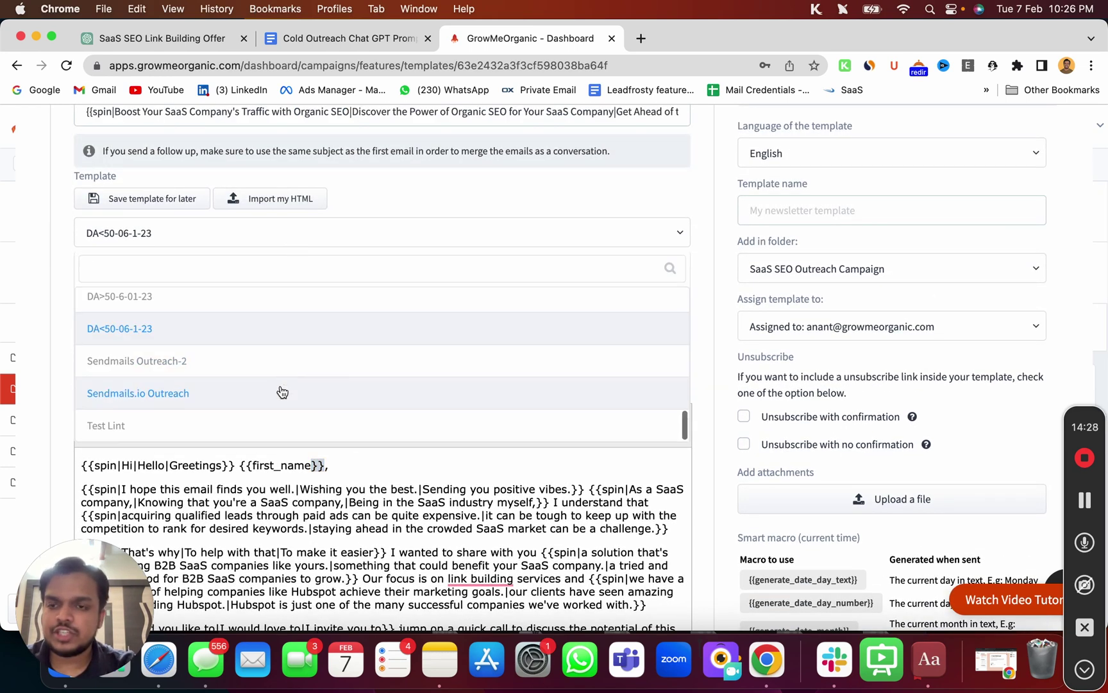
click(212, 365)
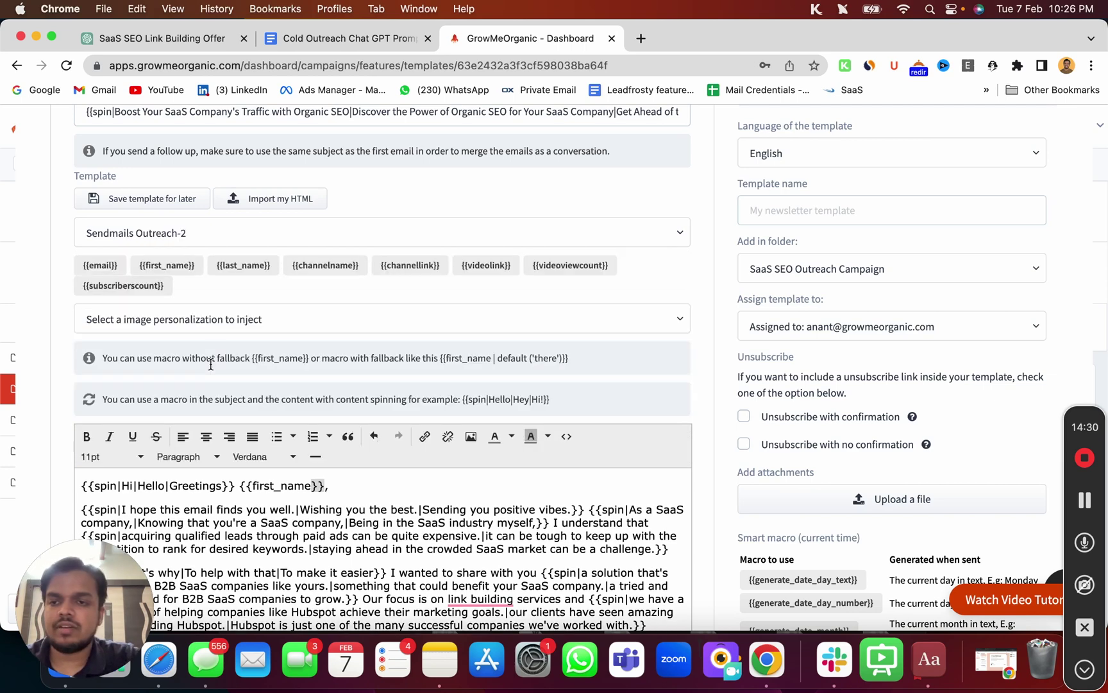
click(237, 242)
scroll(229, 298, up, 5)
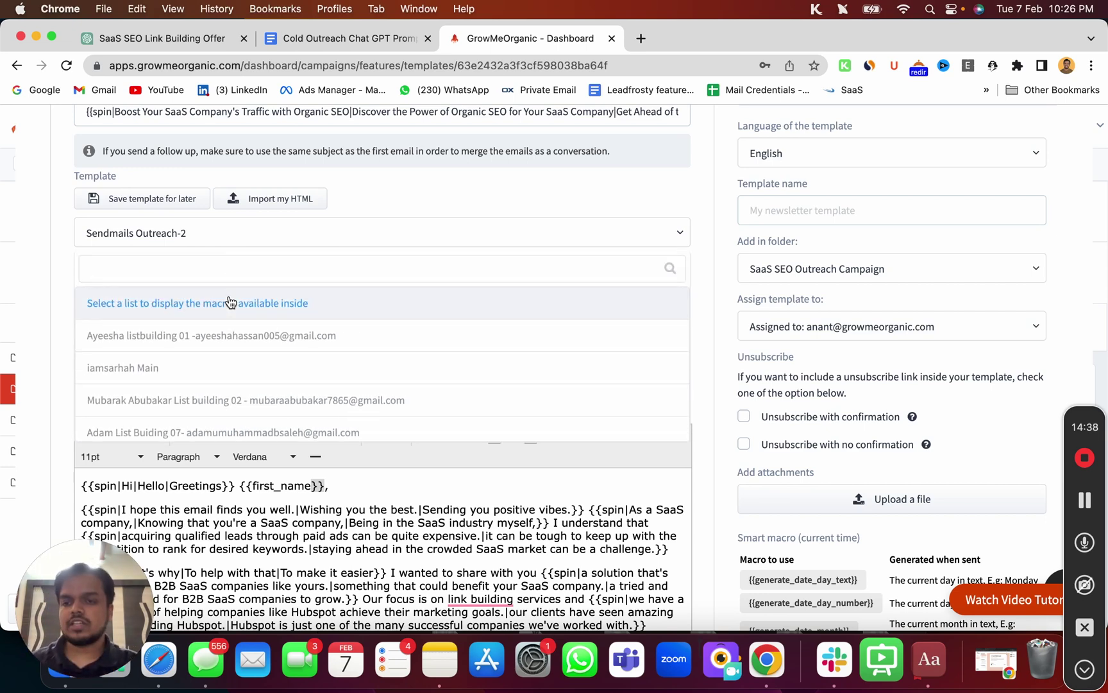
click(209, 375)
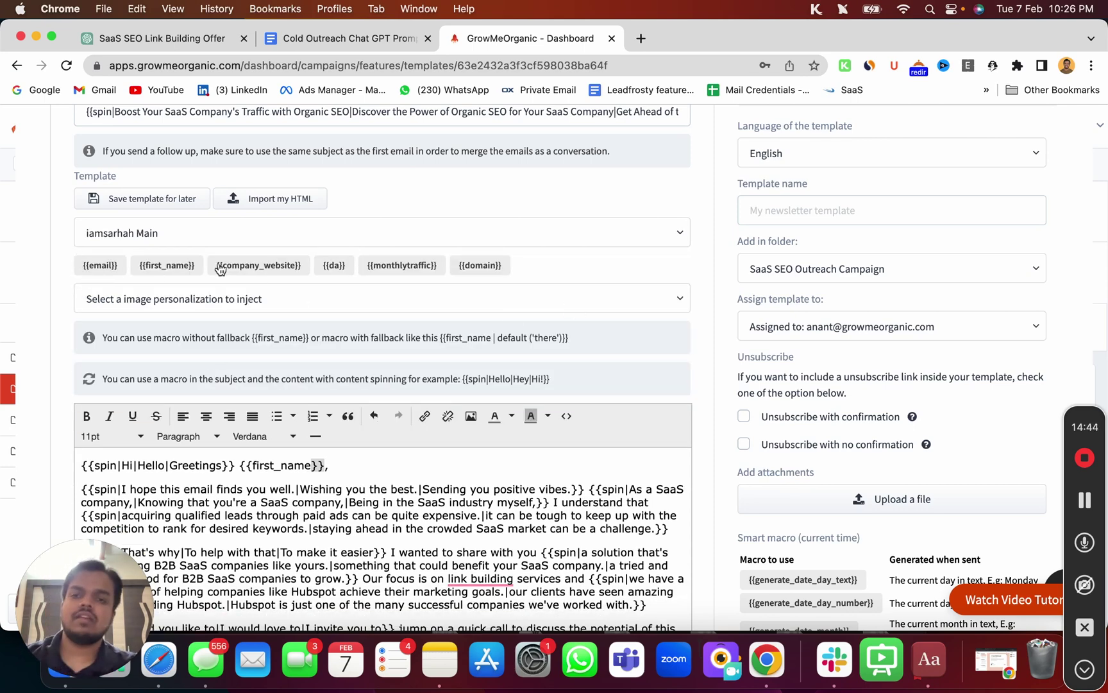
click(309, 231)
click(267, 399)
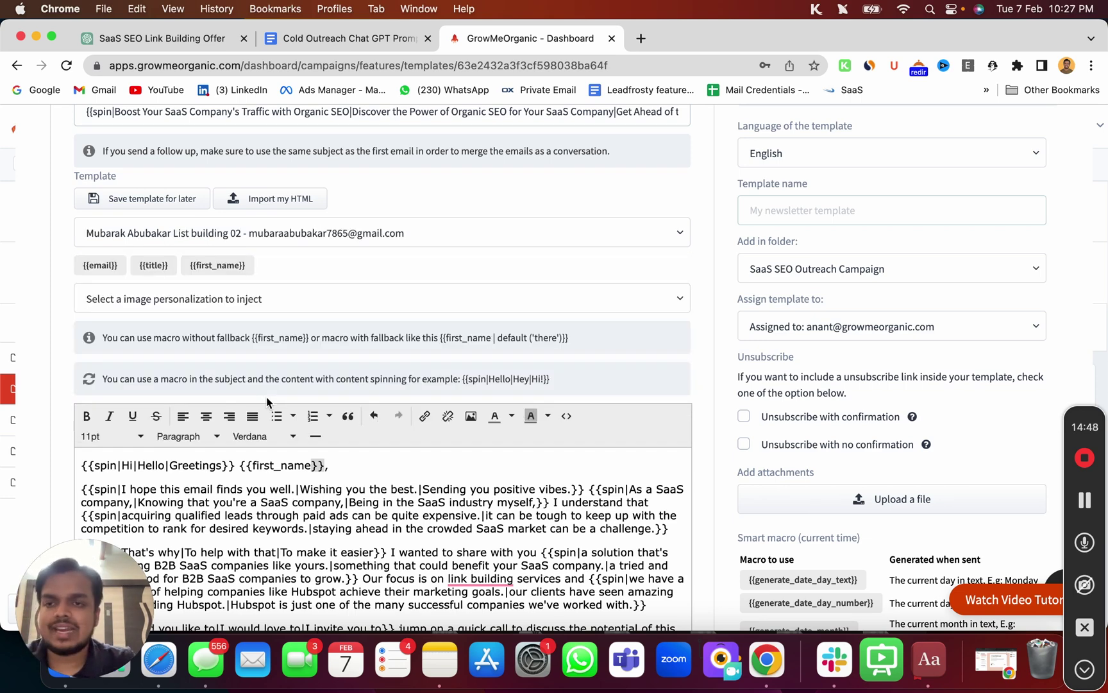
Step: Delete the pasted thumbs-up and thumbs-down buttons below the signature in the template body
scroll(267, 401, down, 5)
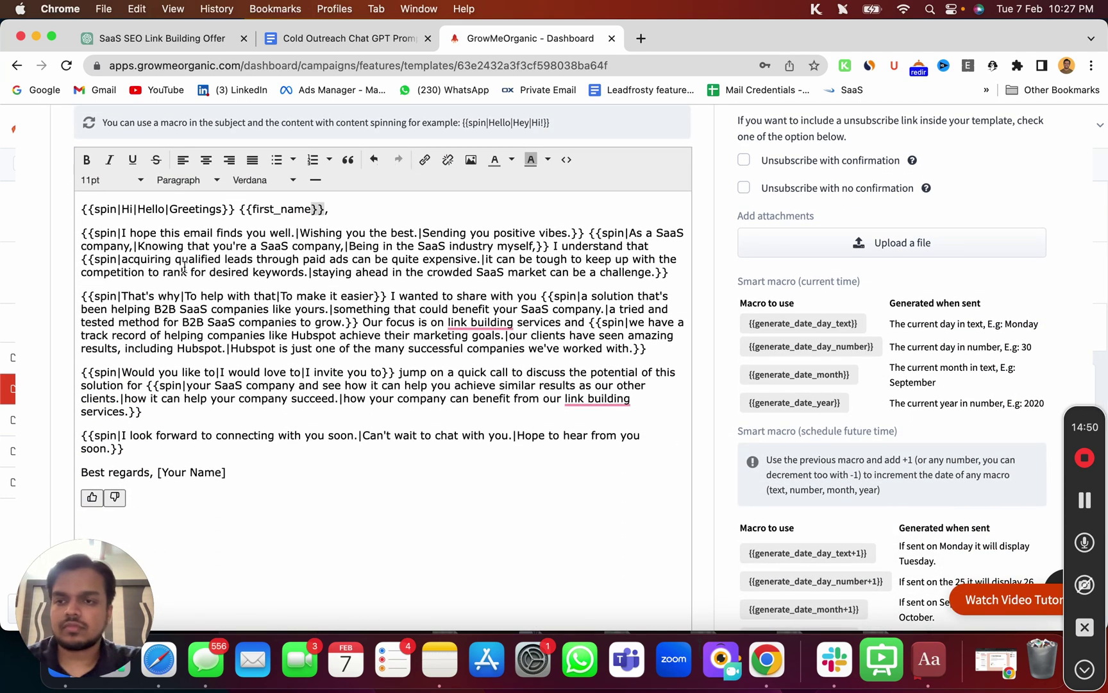
click(151, 496)
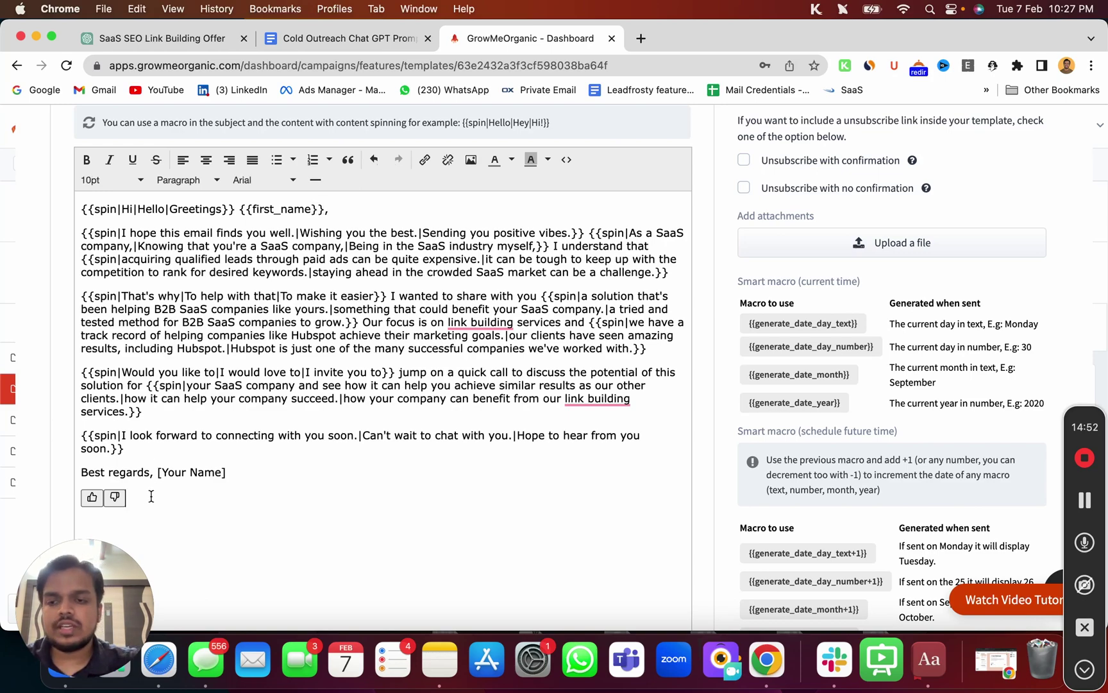
drag(132, 512, 89, 481)
key(BackSpace)
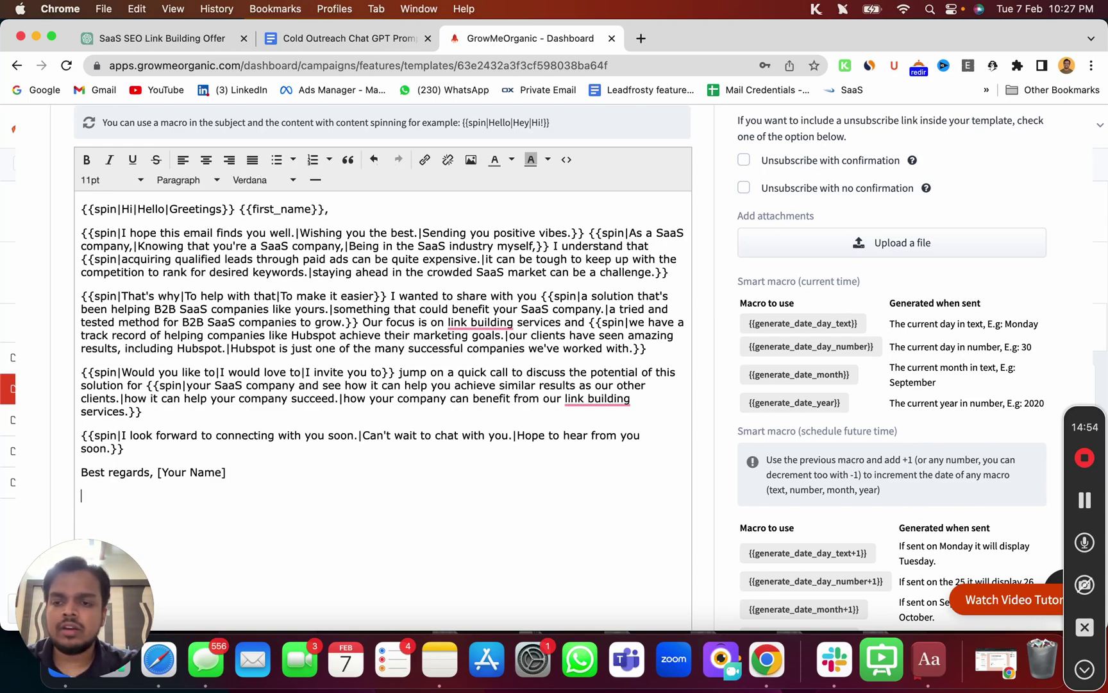
Step: Name the template "SaaS SEO Outreach Template" and save it in the SaaS SEO Outreach Campaign folder
scroll(111, 297, up, 8)
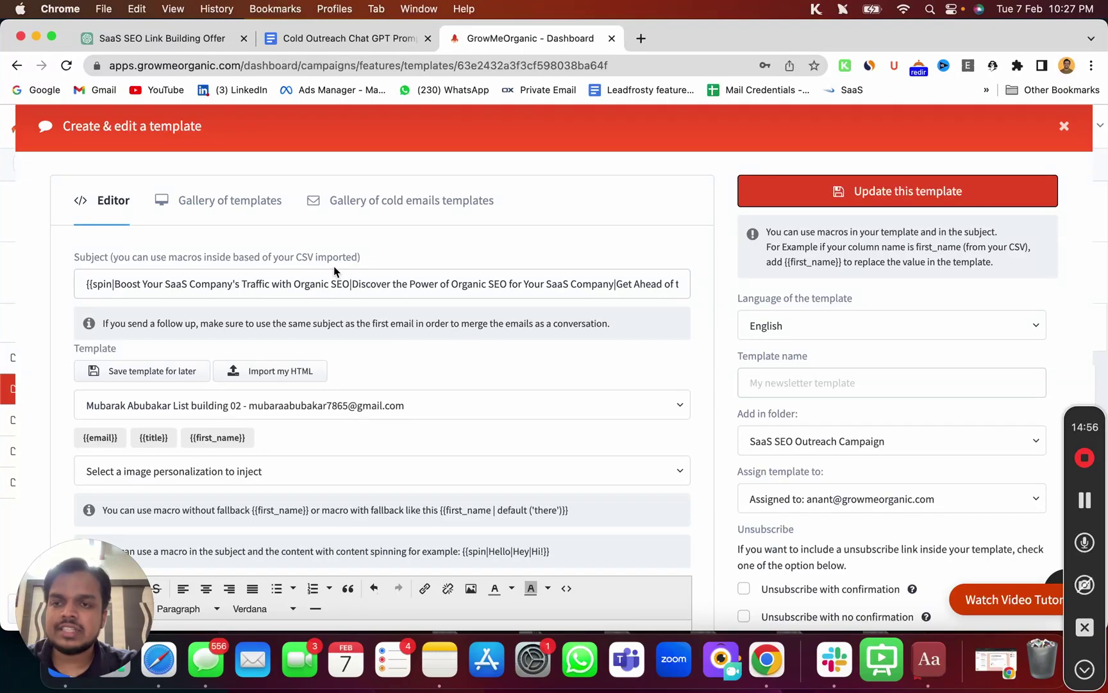
scroll(333, 271, down, 8)
scroll(803, 499, up, 3)
scroll(803, 499, up, 3)
click(787, 196)
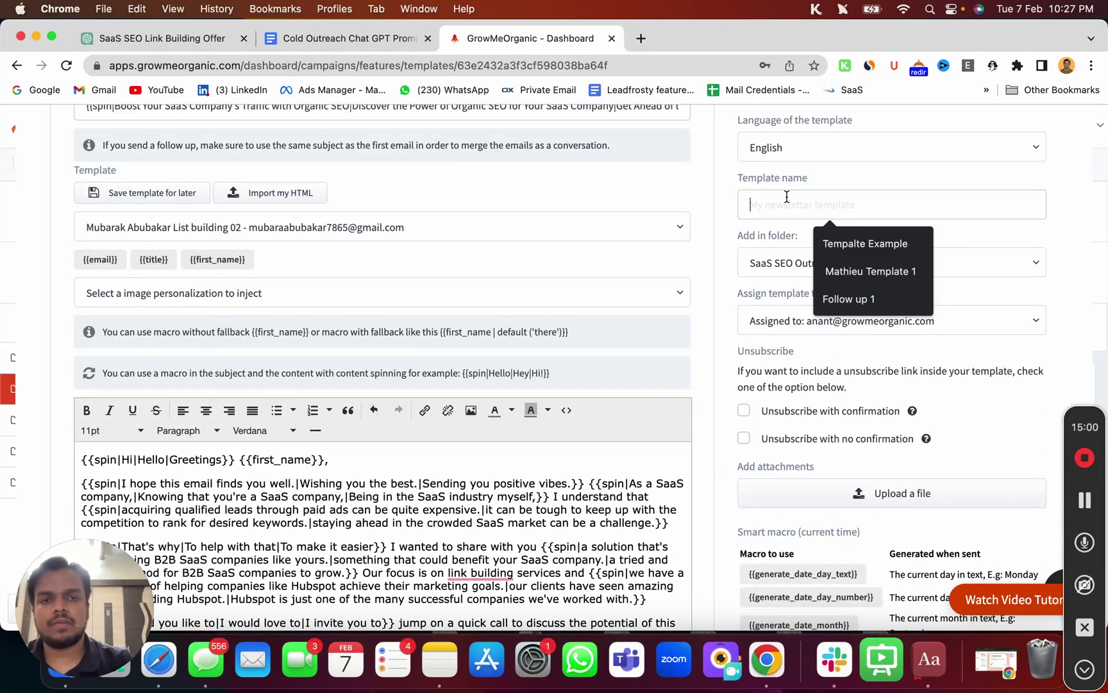
text(SEO Outrea)
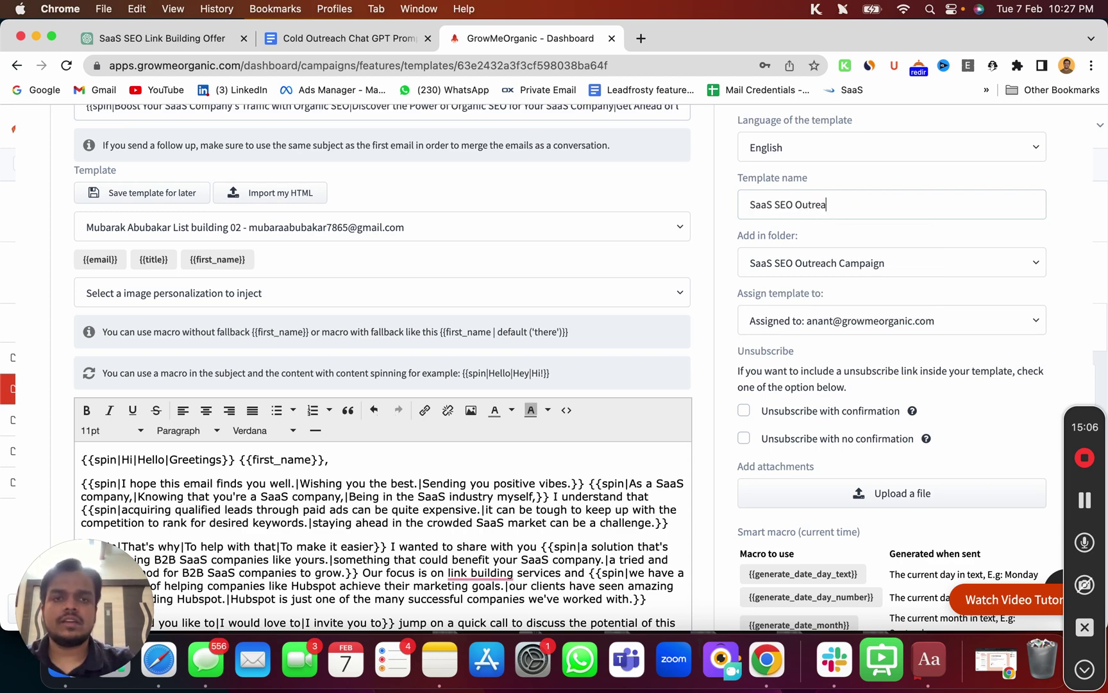
text(Template)
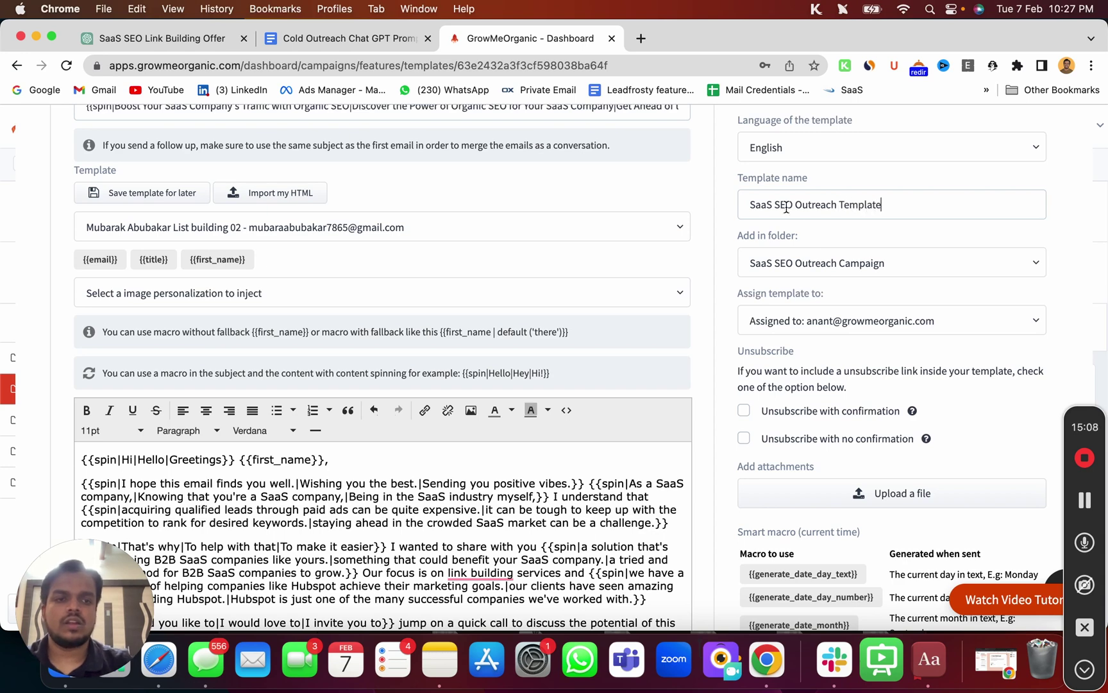
scroll(786, 207, down, 10)
click(833, 587)
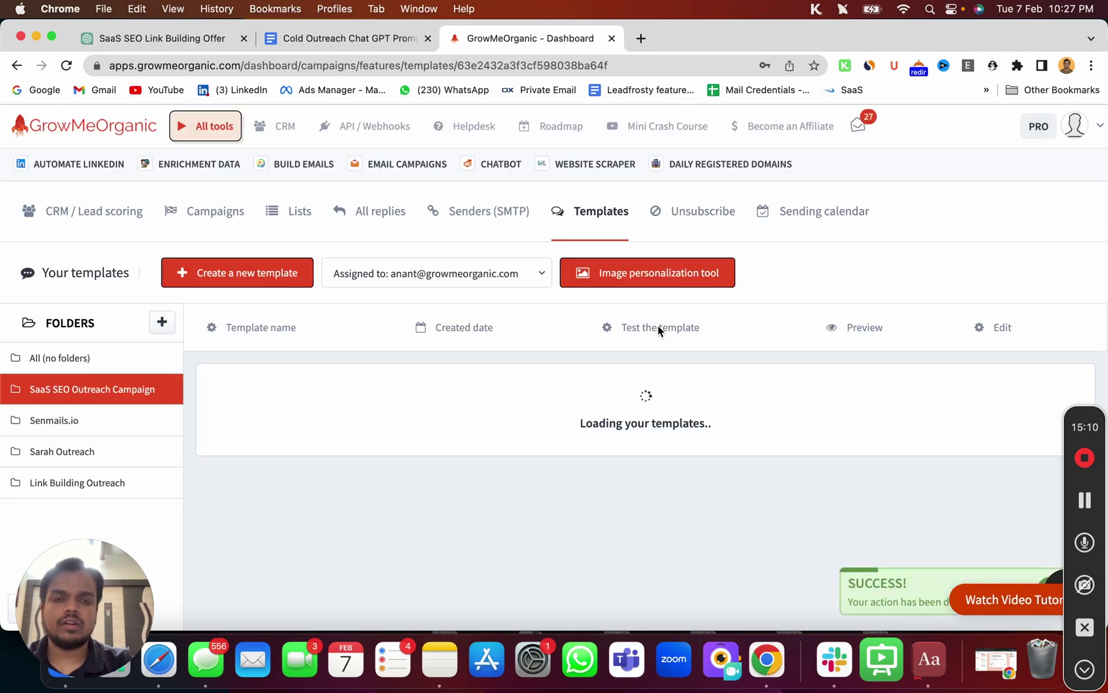
Step: Generate previews of the SaaS SEO Outreach Template with the contacts of the Sendmails.io Main list
click(739, 388)
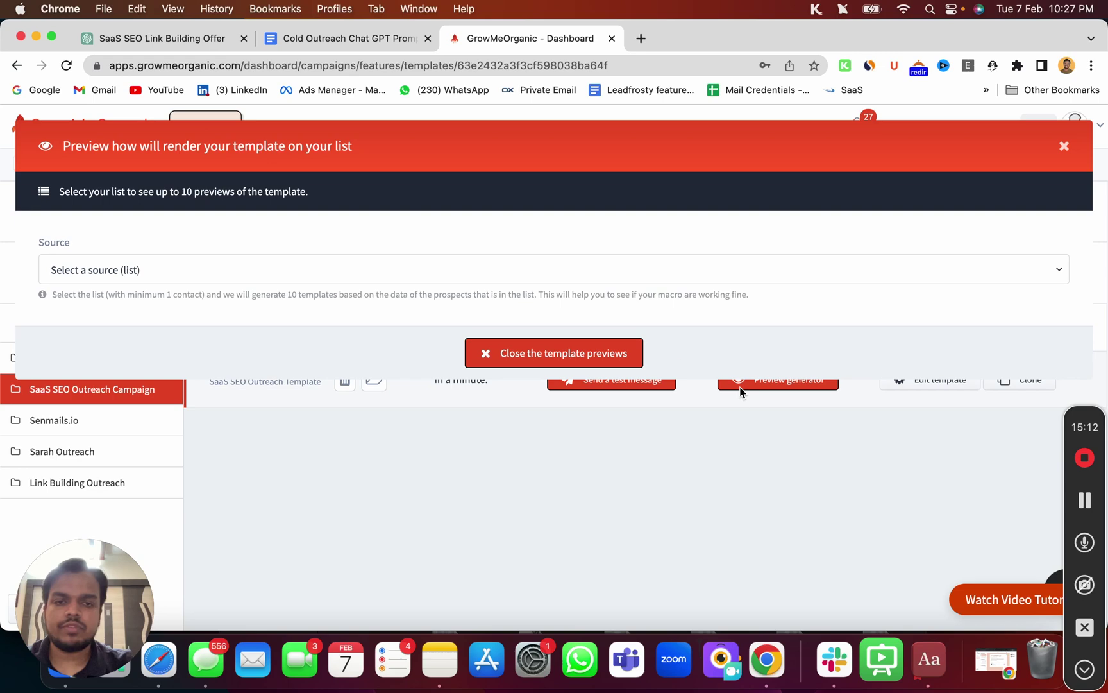
click(323, 278)
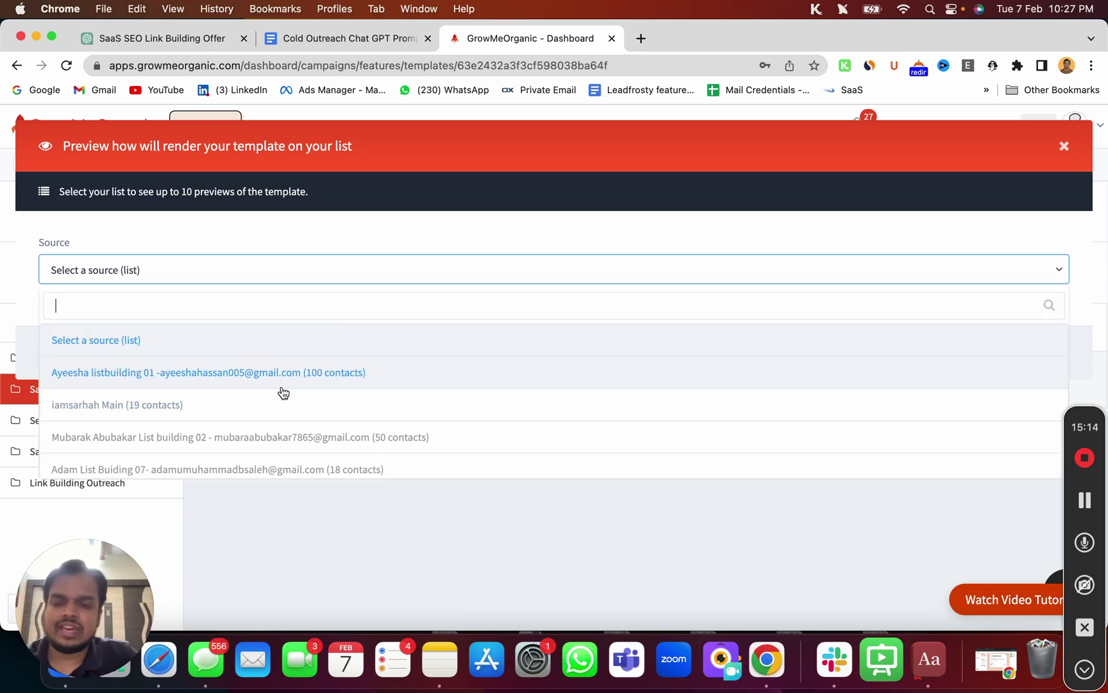
click(282, 385)
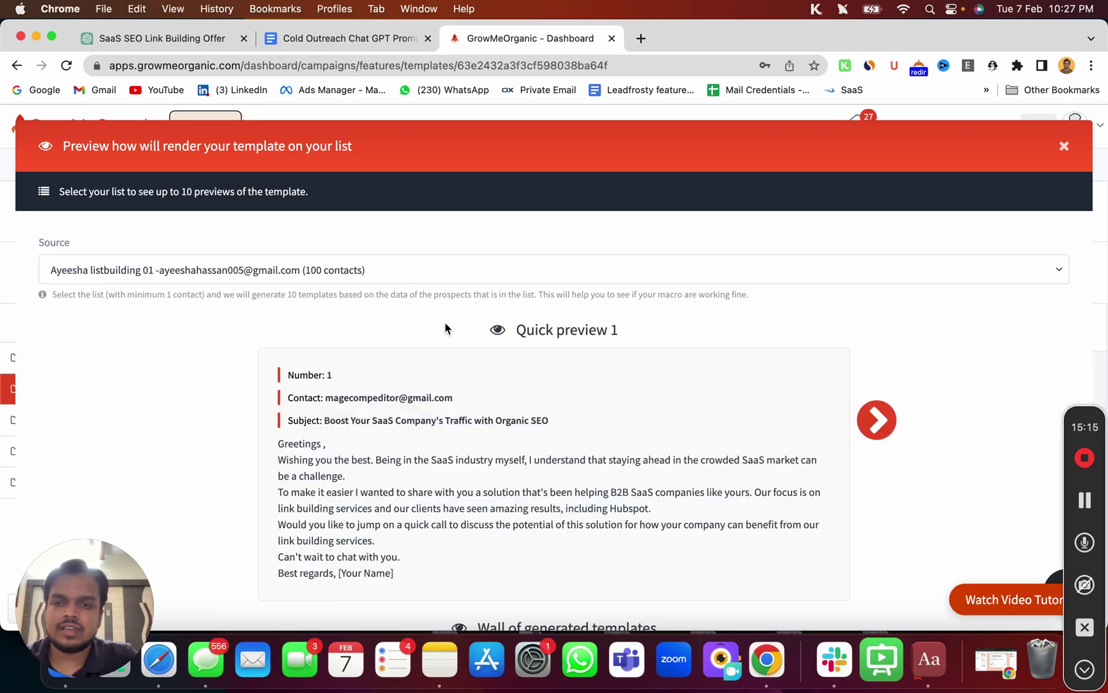
scroll(282, 385, down, 2)
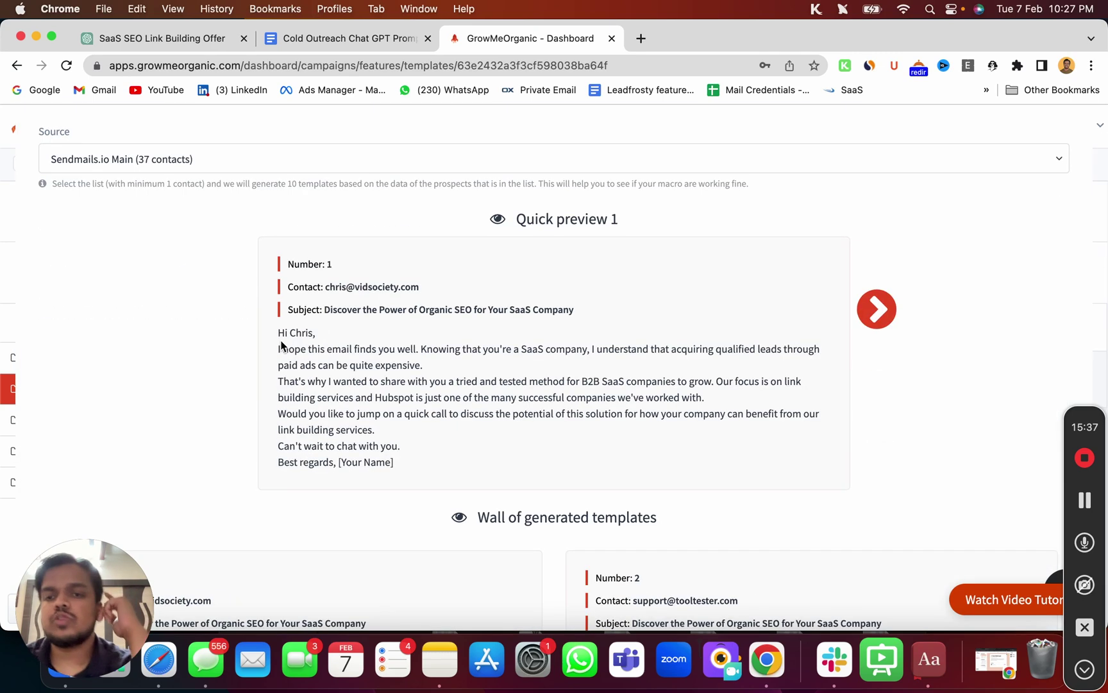
Step: Check the greeting's first name, the subject line and the body in the generated previews, and close the preview
drag(288, 334, 301, 334)
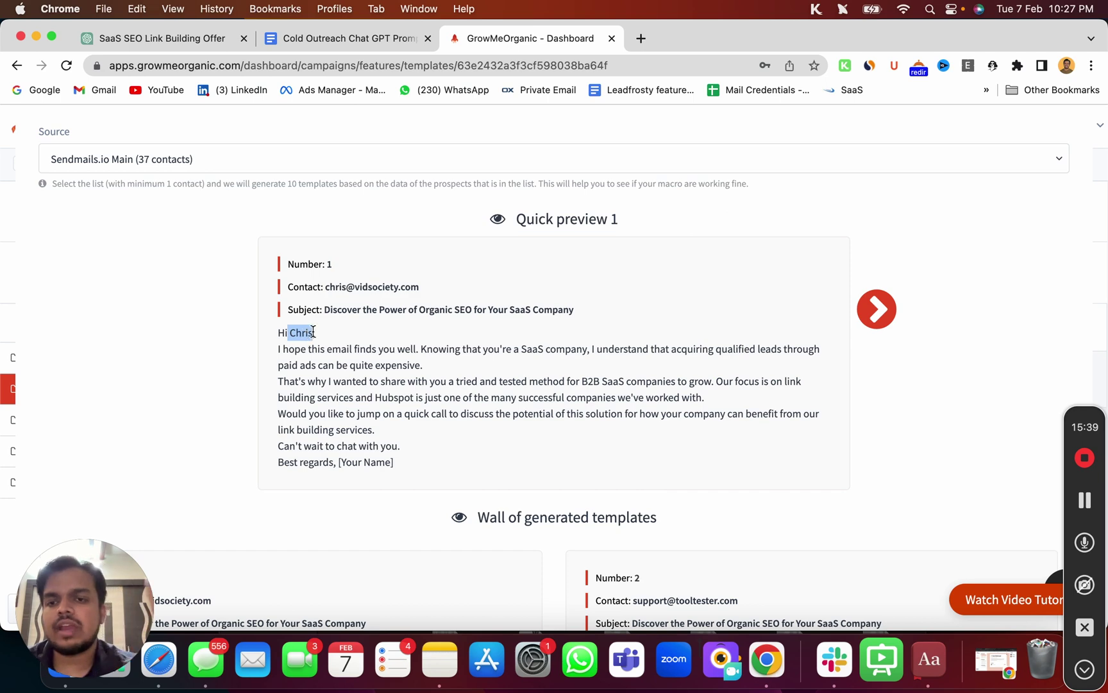
scroll(277, 331, down, 5)
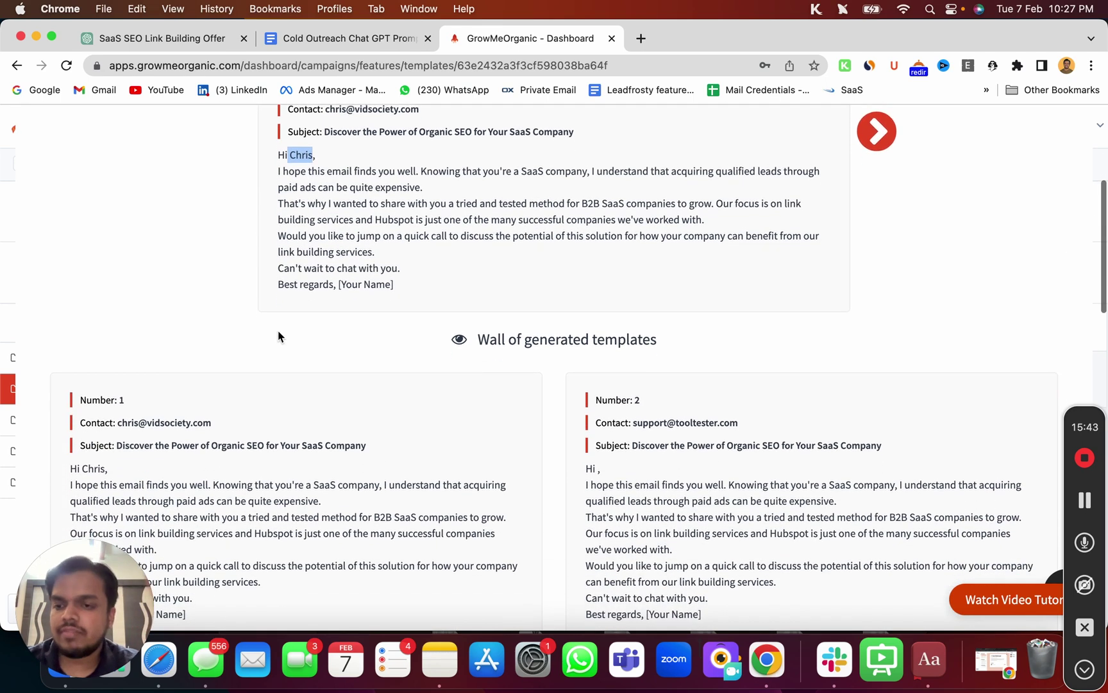
scroll(278, 336, up, 1)
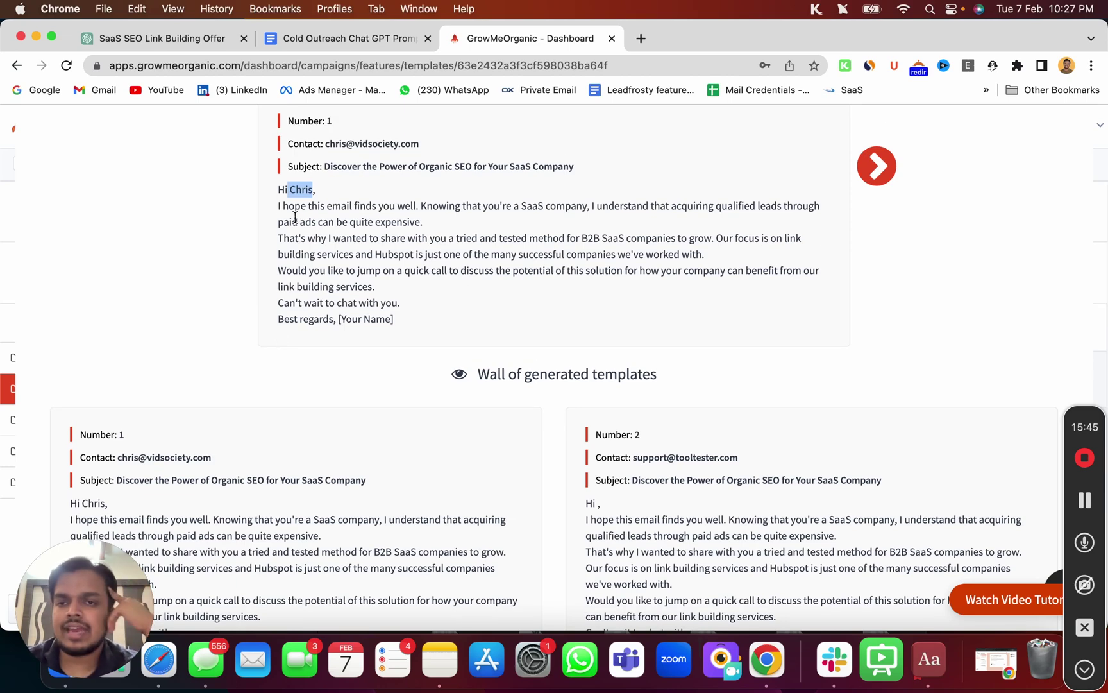
scroll(278, 212, up, 2)
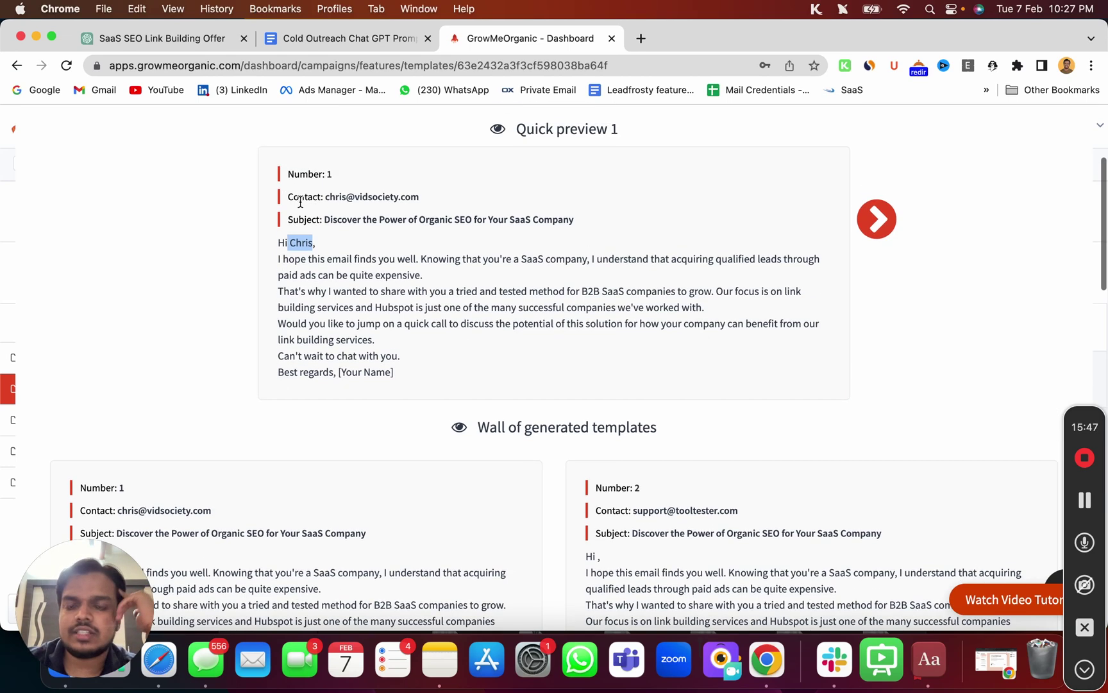
drag(324, 219, 548, 211)
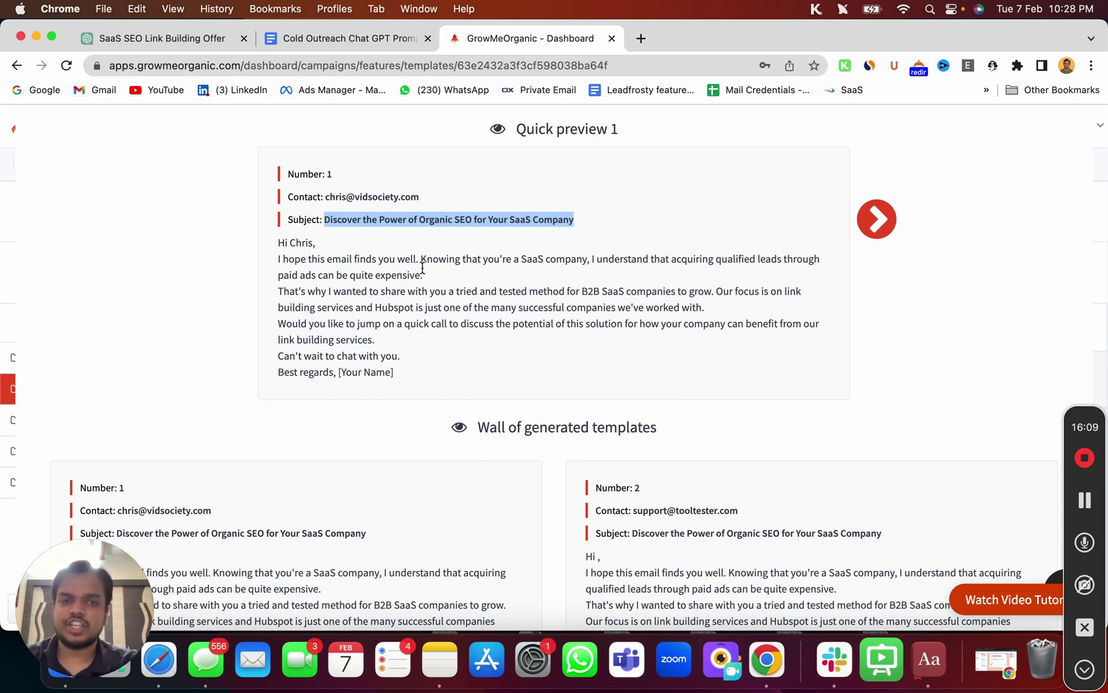
scroll(423, 268, up, 5)
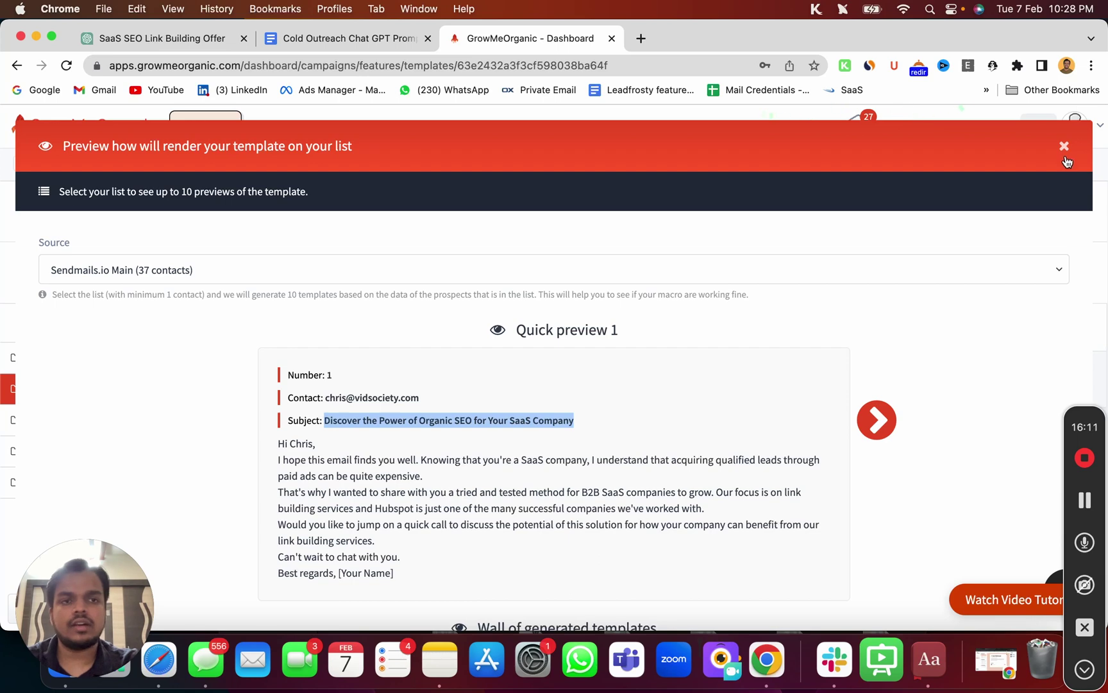
click(1064, 146)
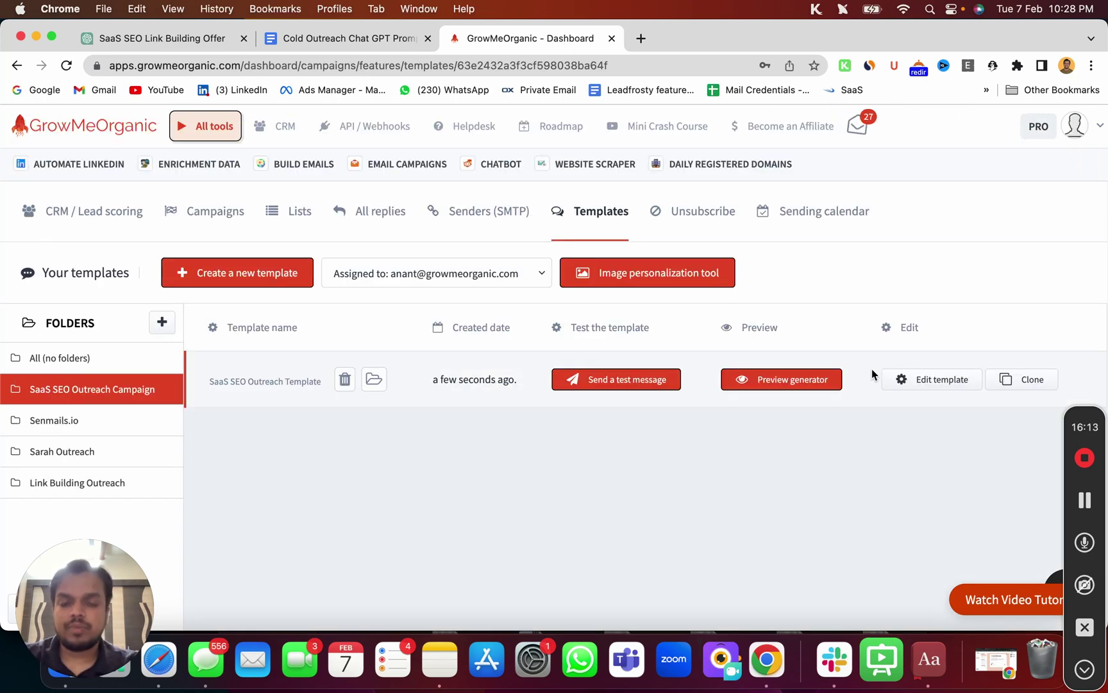
Step: Look at the test message options and the editor of the SaaS SEO Outreach Template, closing both without changes
click(617, 379)
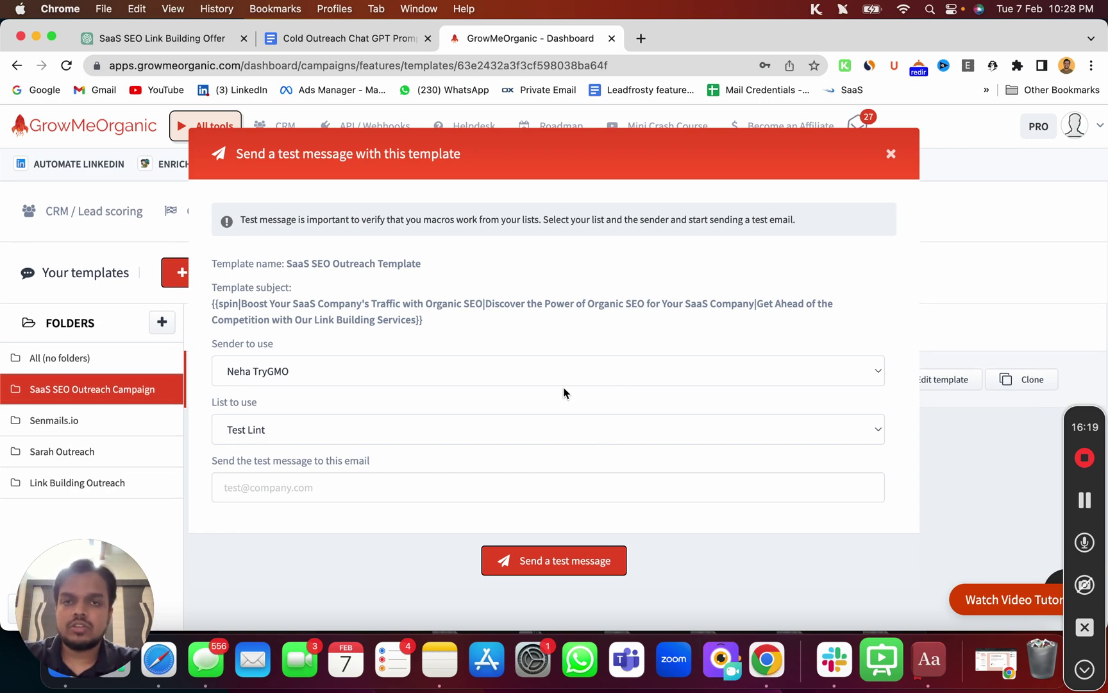
click(889, 160)
click(928, 385)
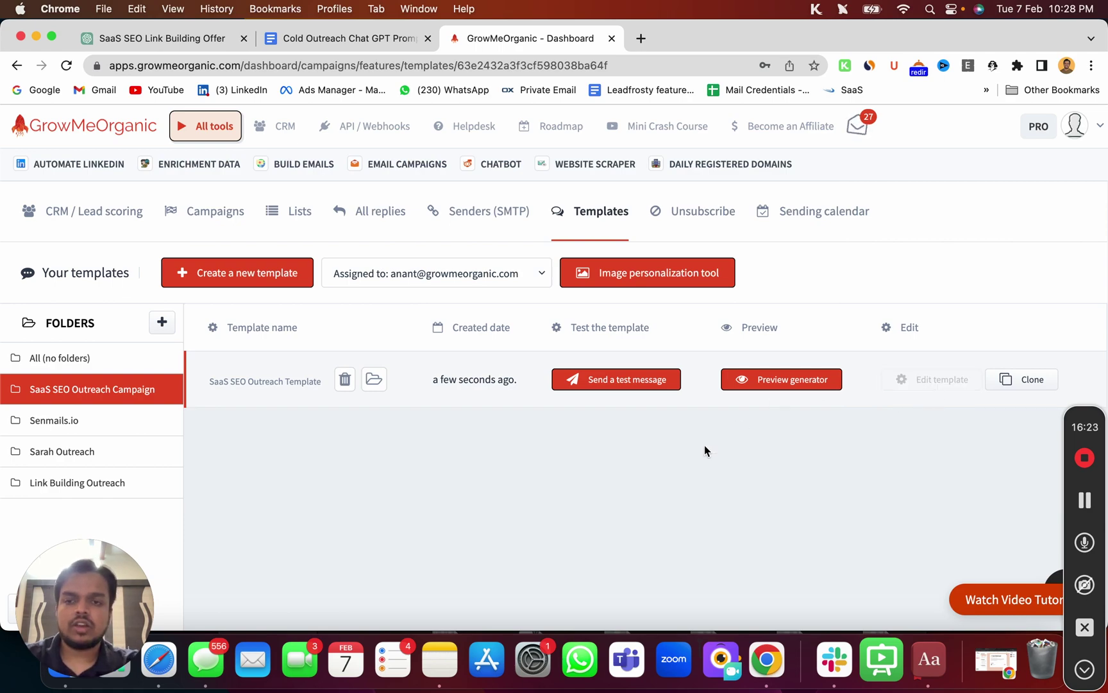
scroll(719, 443, down, 3)
scroll(696, 452, up, 3)
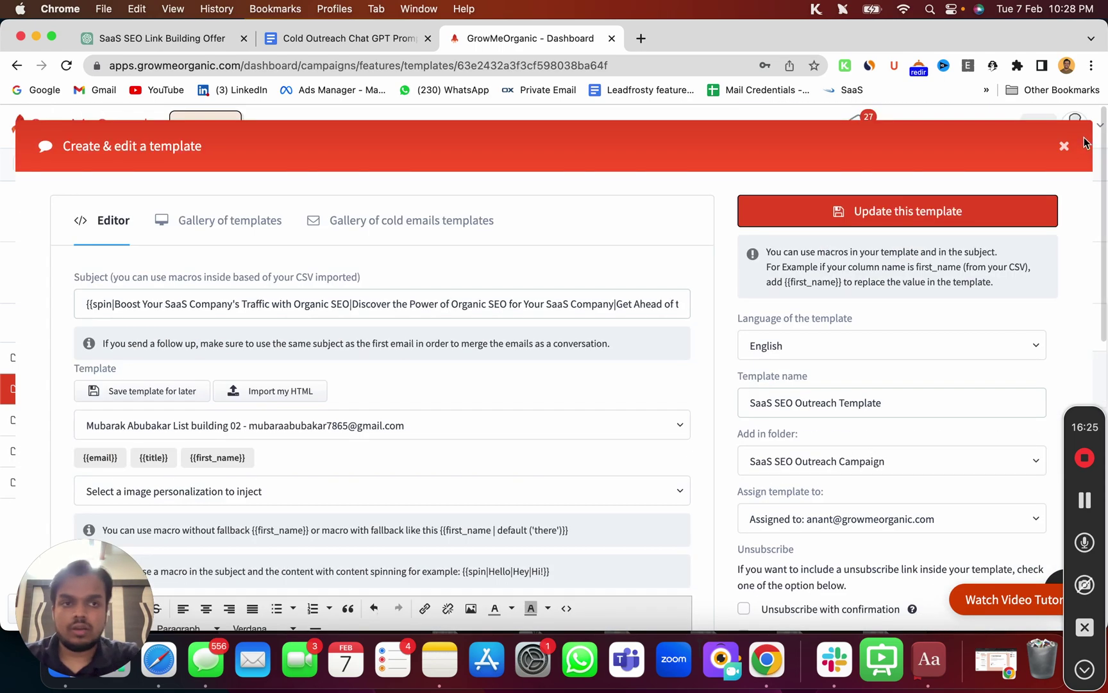
click(1064, 146)
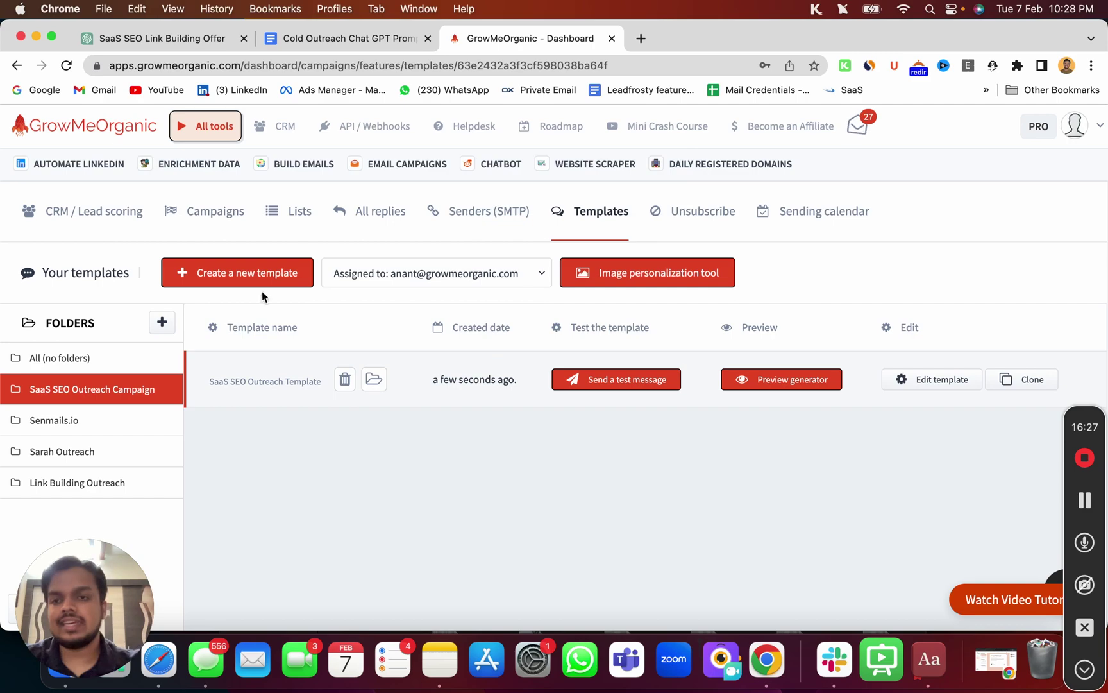
Step: Start a new template and copy the Follow-up 1 email, from the greeting through "Best regards,", from the ChatGPT conversation
click(224, 271)
click(236, 313)
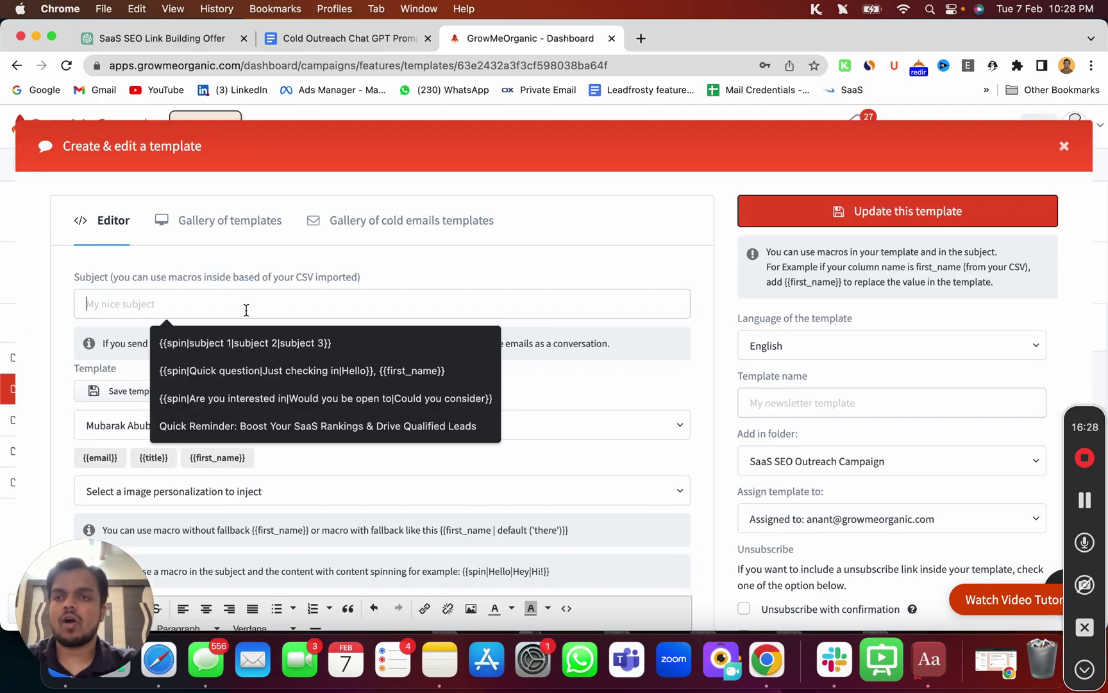
click(166, 45)
scroll(303, 429, down, 10)
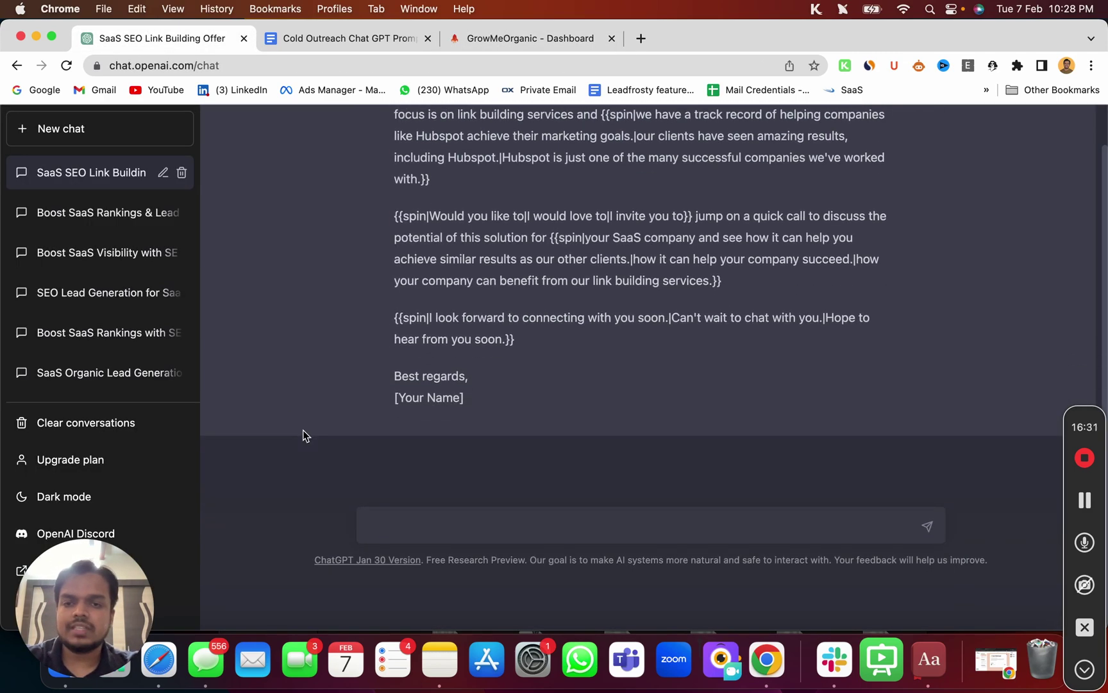
scroll(304, 430, up, 15)
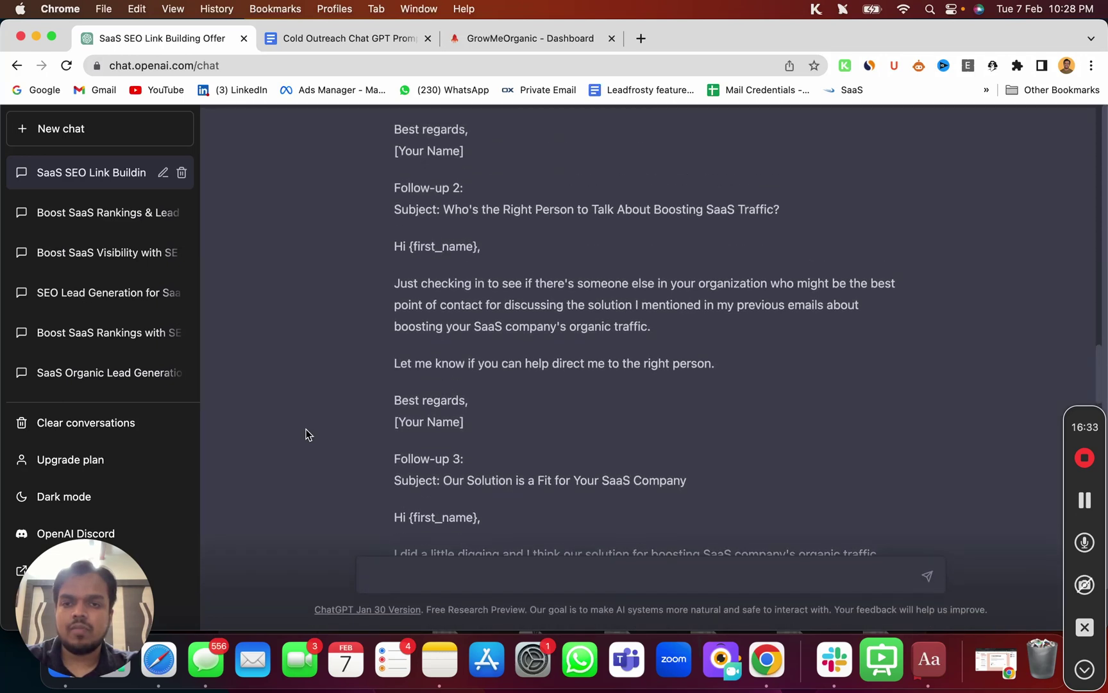
scroll(390, 241, up, 4)
drag(387, 260, 519, 375)
key(super+c)
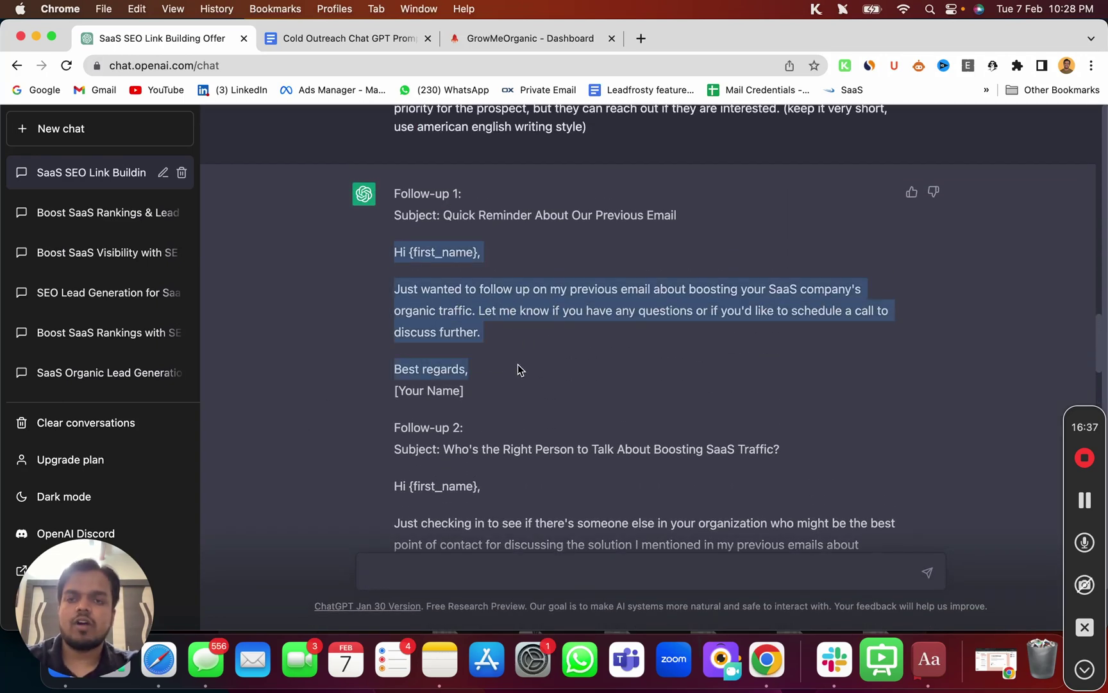
Step: Paste the copied Follow-up 1 text into the body of the new GrowMeOrganic template
click(474, 40)
scroll(562, 445, down, 5)
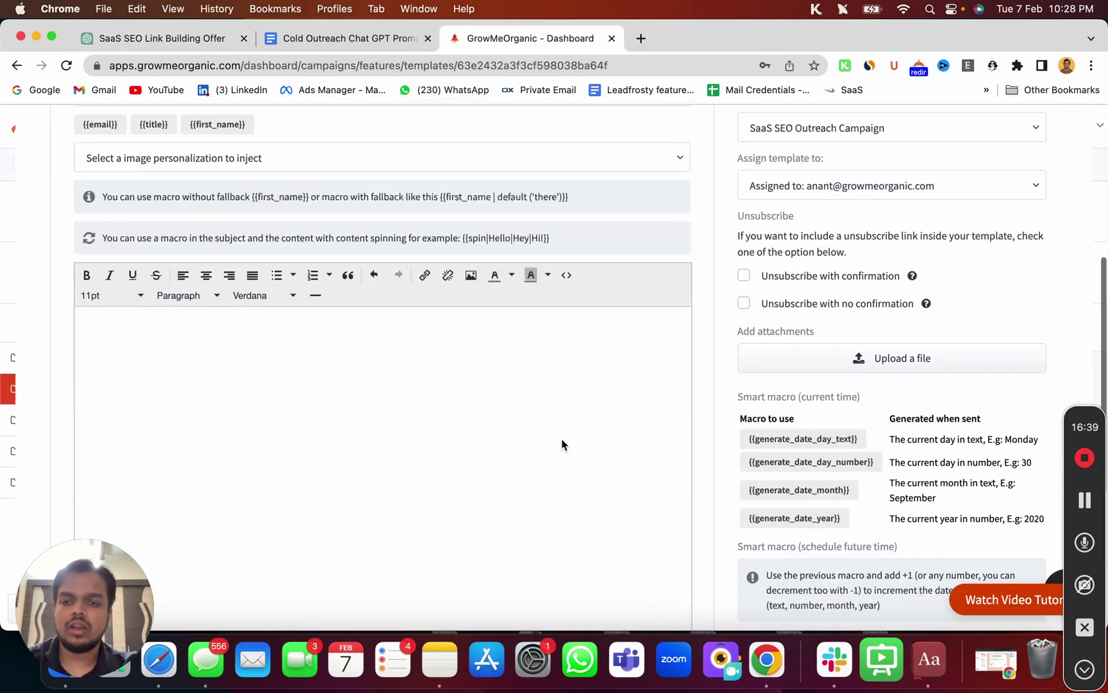
click(562, 381)
key(super+v)
scroll(559, 377, up, 8)
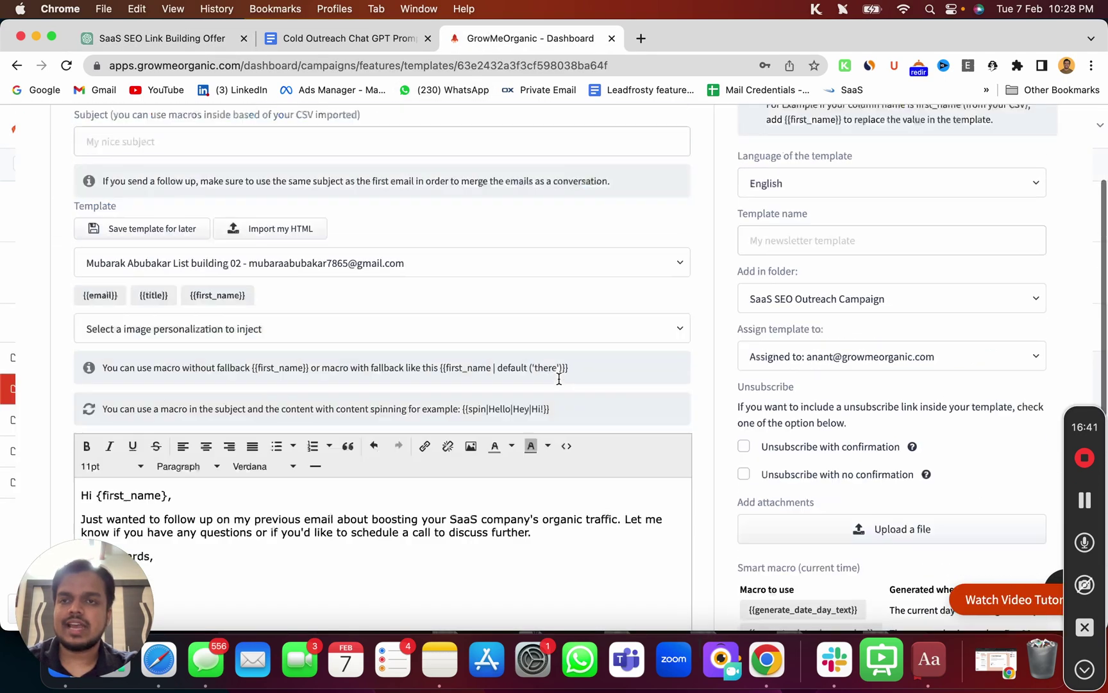
Step: Copy the Follow-up 1 subject "Quick Reminder About Our Previous Email" from ChatGPT into the new template's subject
click(112, 35)
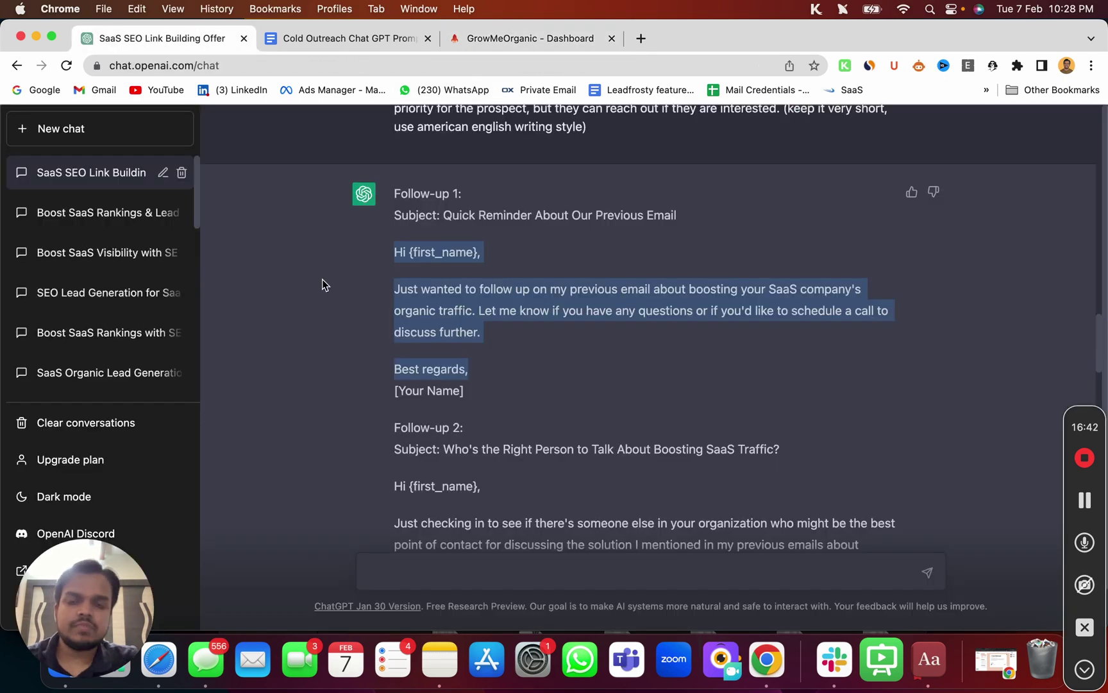
click(434, 216)
drag(444, 216, 724, 215)
key(super+c)
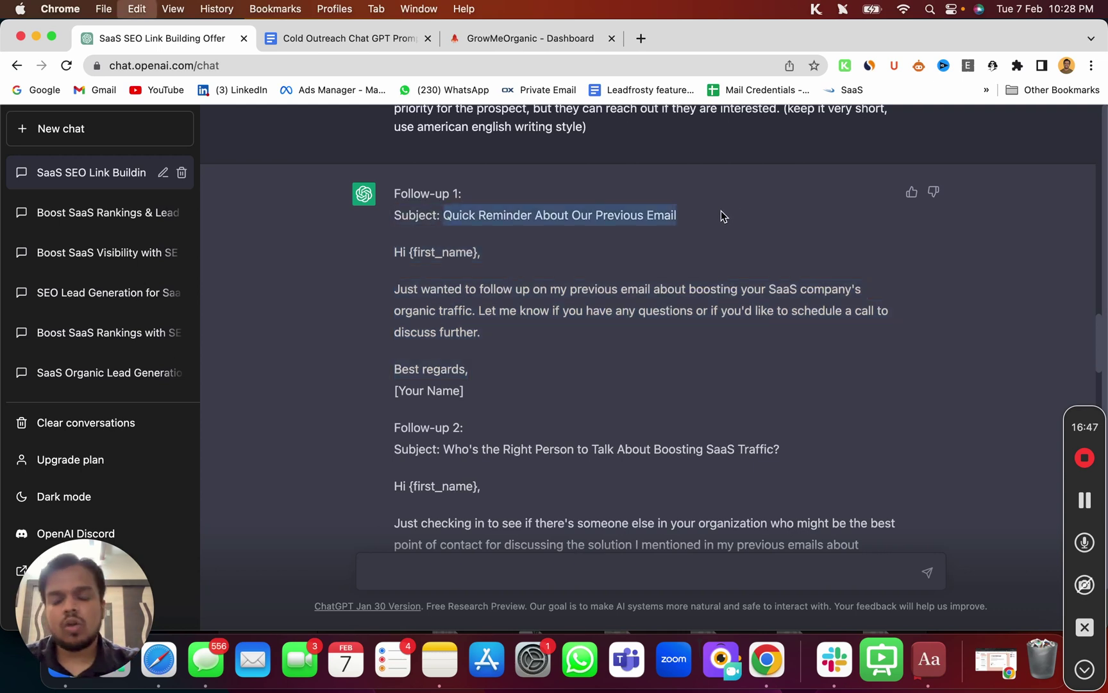
click(456, 41)
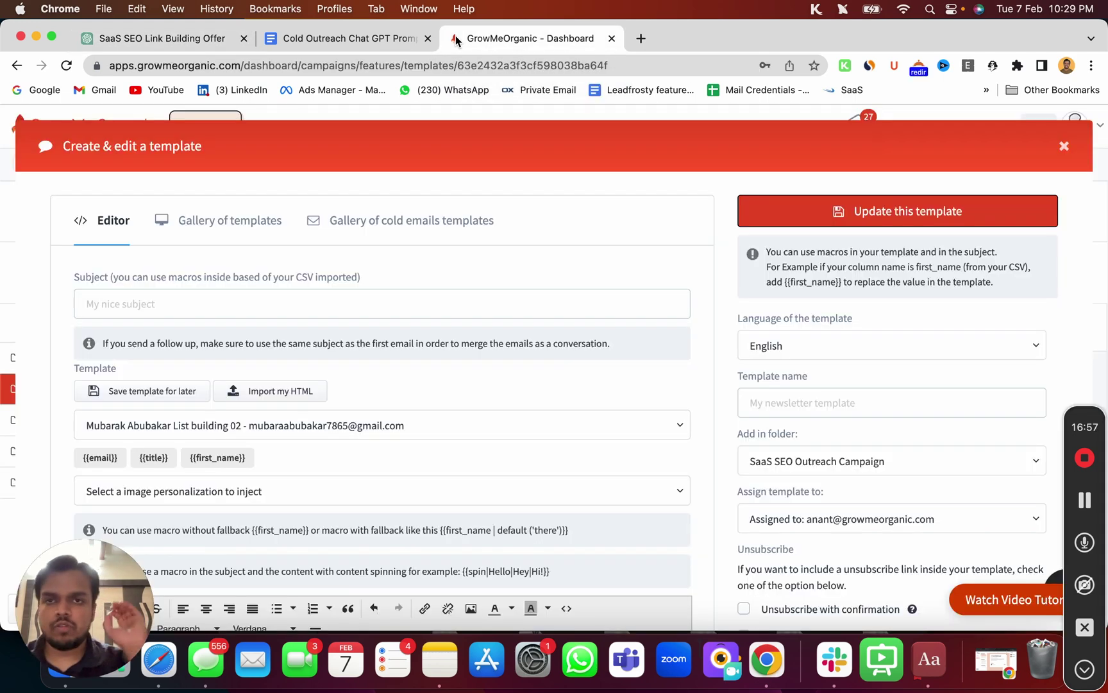
click(360, 312)
key(super+v)
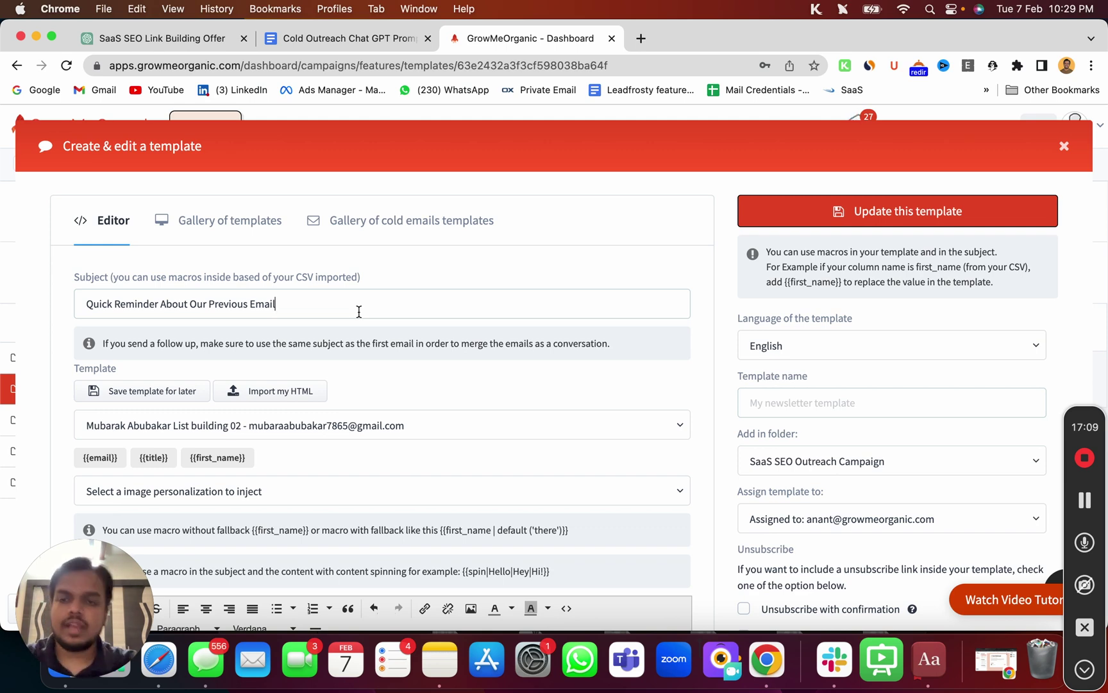
Step: Change the follow-up greeting's first-name placeholder to the double-brace macro {{first_name}}
scroll(359, 311, down, 10)
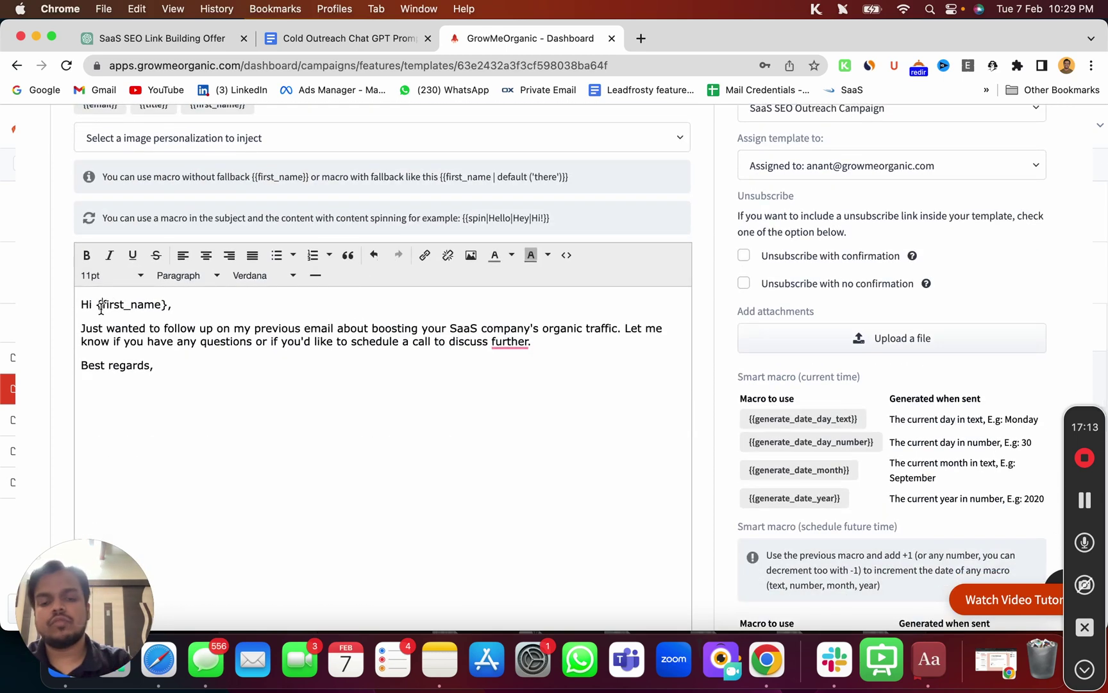
click(101, 308)
text({)
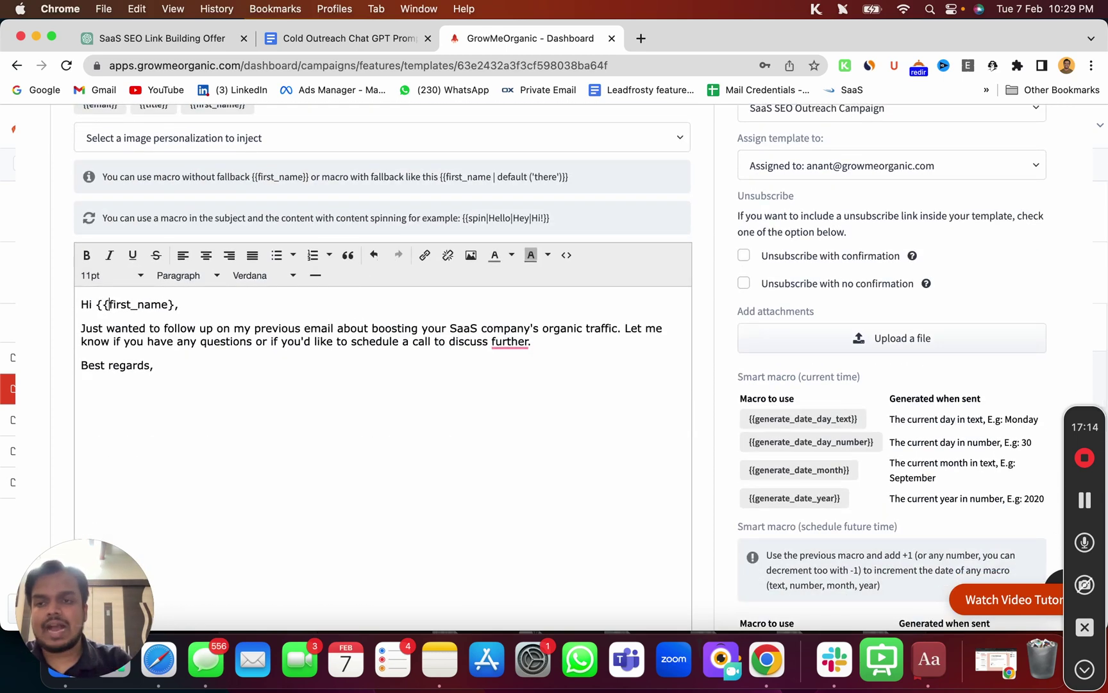
click(177, 305)
text(},)
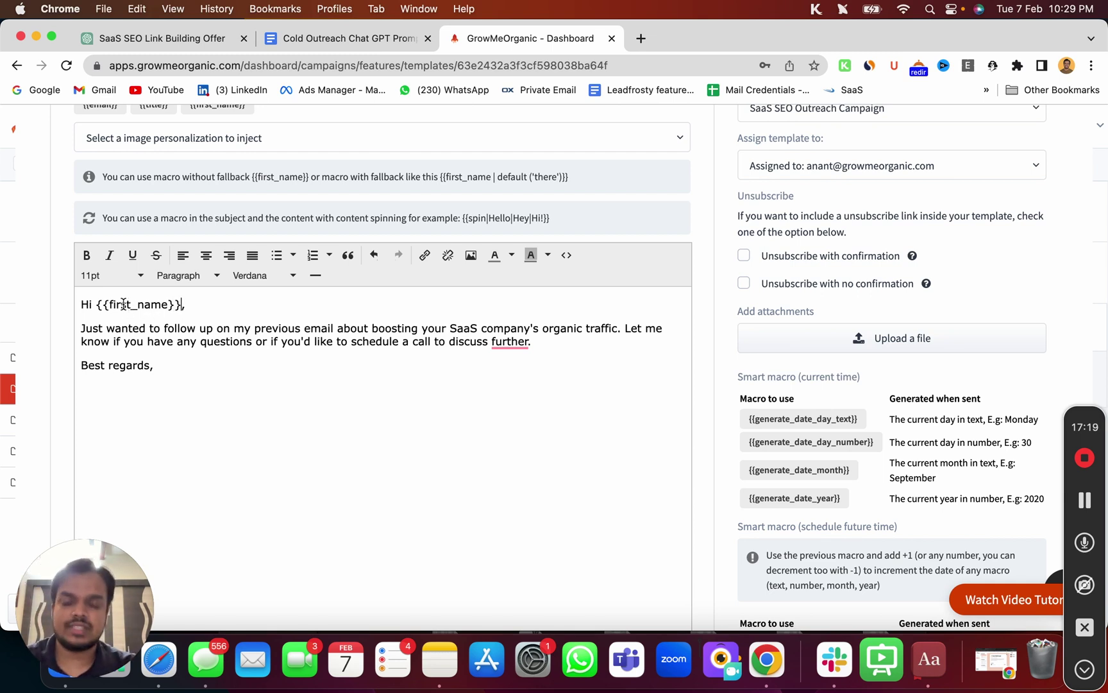
drag(97, 304, 175, 305)
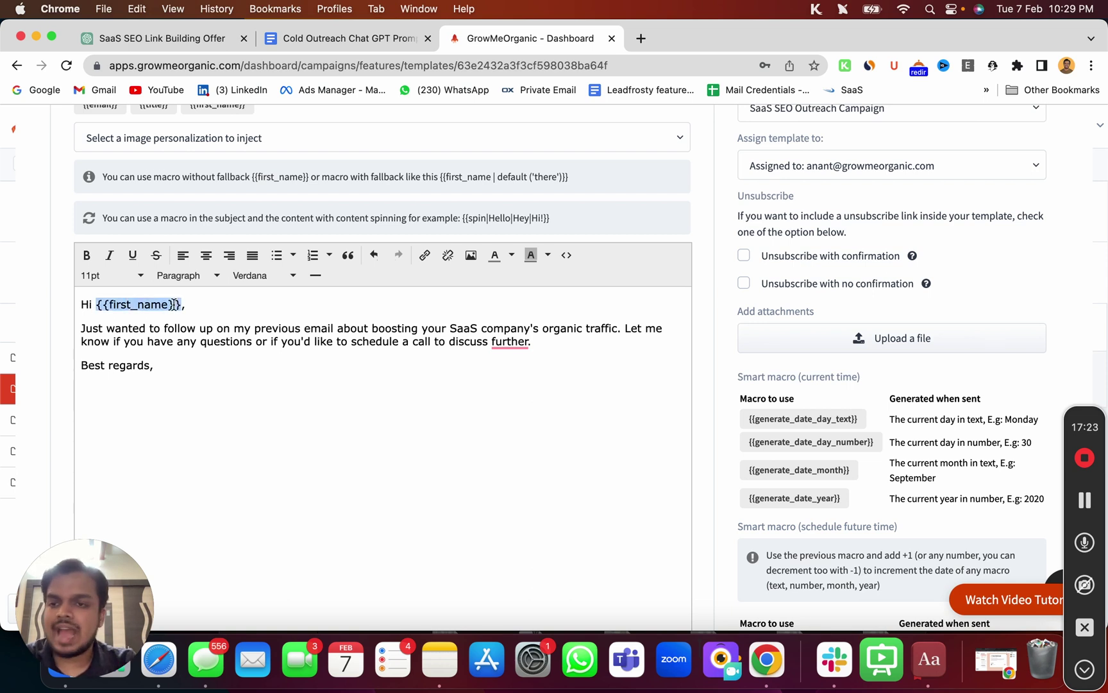
click(174, 305)
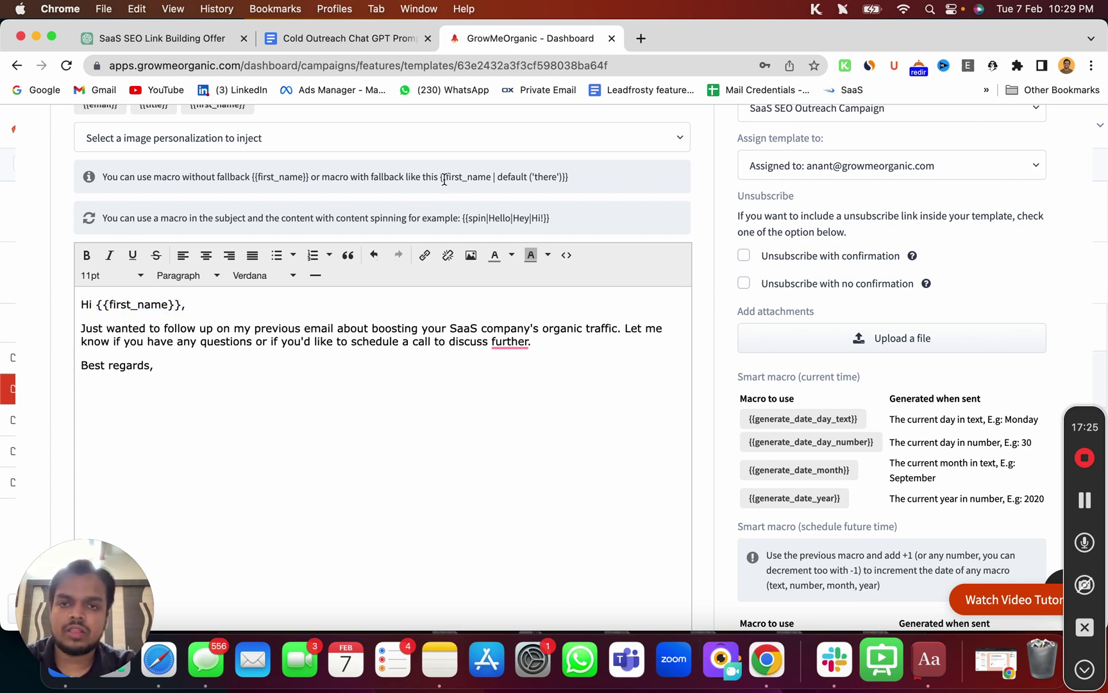
Step: Review the macro fallback example and compare the macros available for two other contact lists
drag(442, 177, 558, 177)
scroll(558, 175, up, 5)
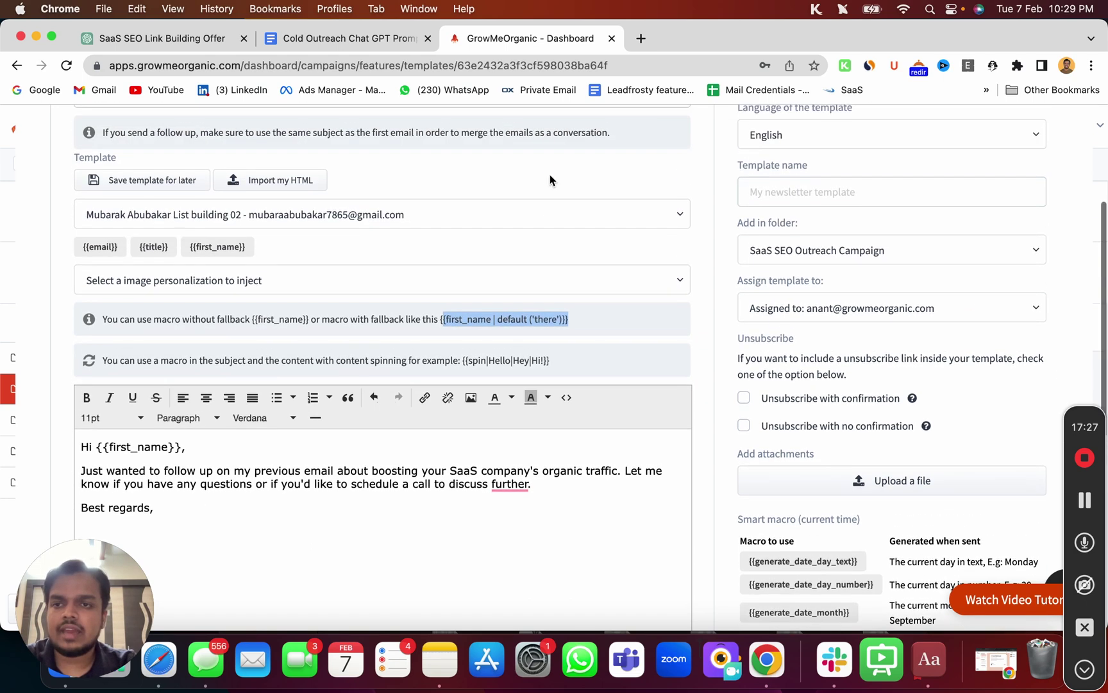
click(509, 264)
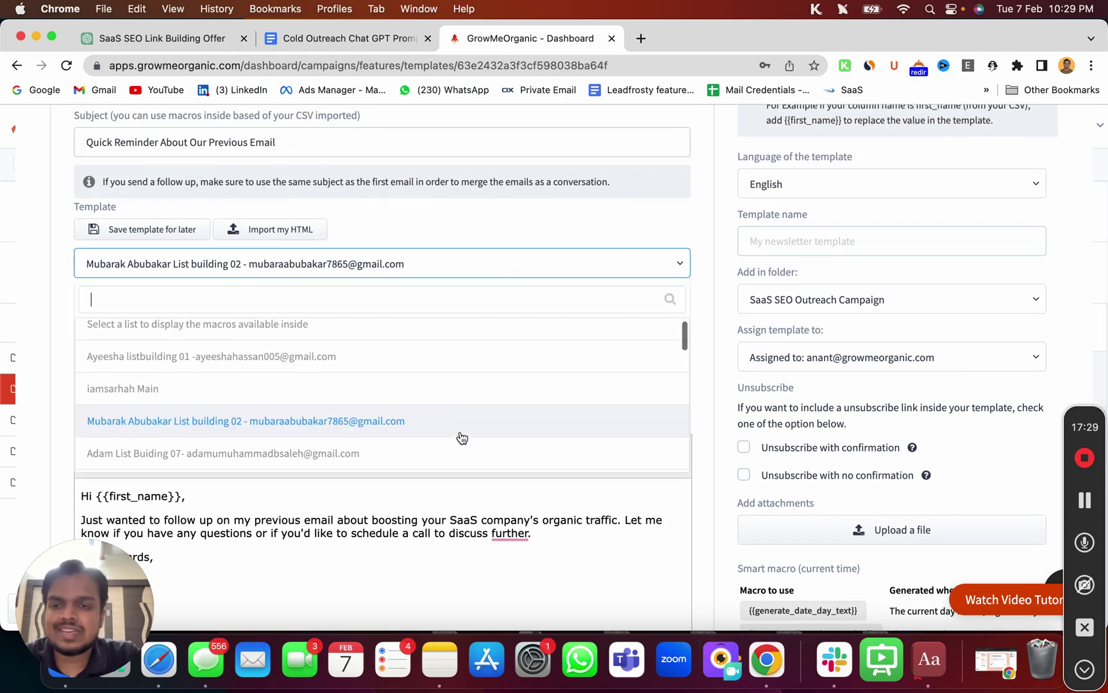
scroll(458, 438, down, 2)
click(358, 402)
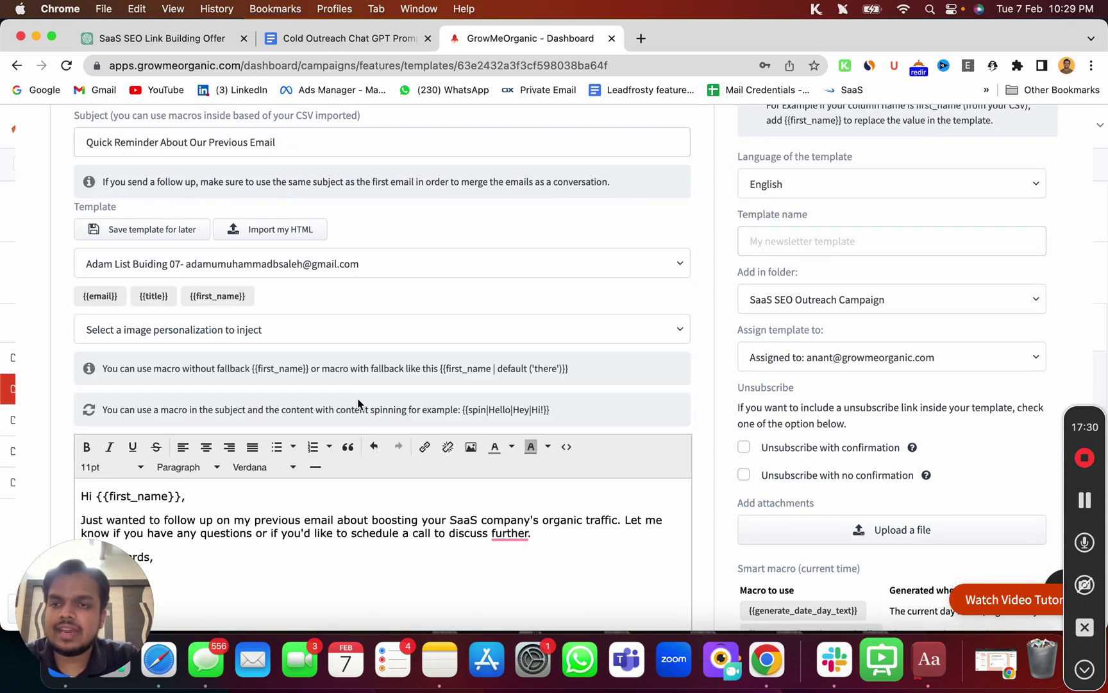
click(354, 257)
scroll(308, 452, down, 1)
scroll(308, 452, down, 1)
click(313, 423)
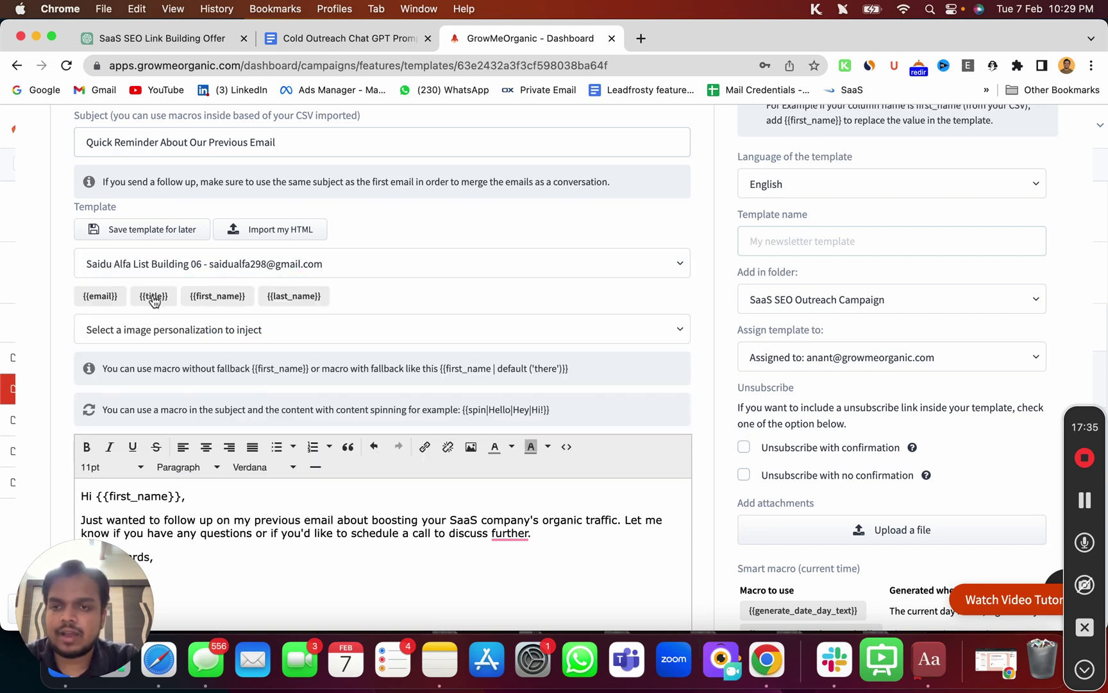
Step: Name the new template "Follow up 1" and save it in the SaaS SEO Outreach Campaign folder
scroll(576, 560, down, 1)
scroll(576, 560, down, 10)
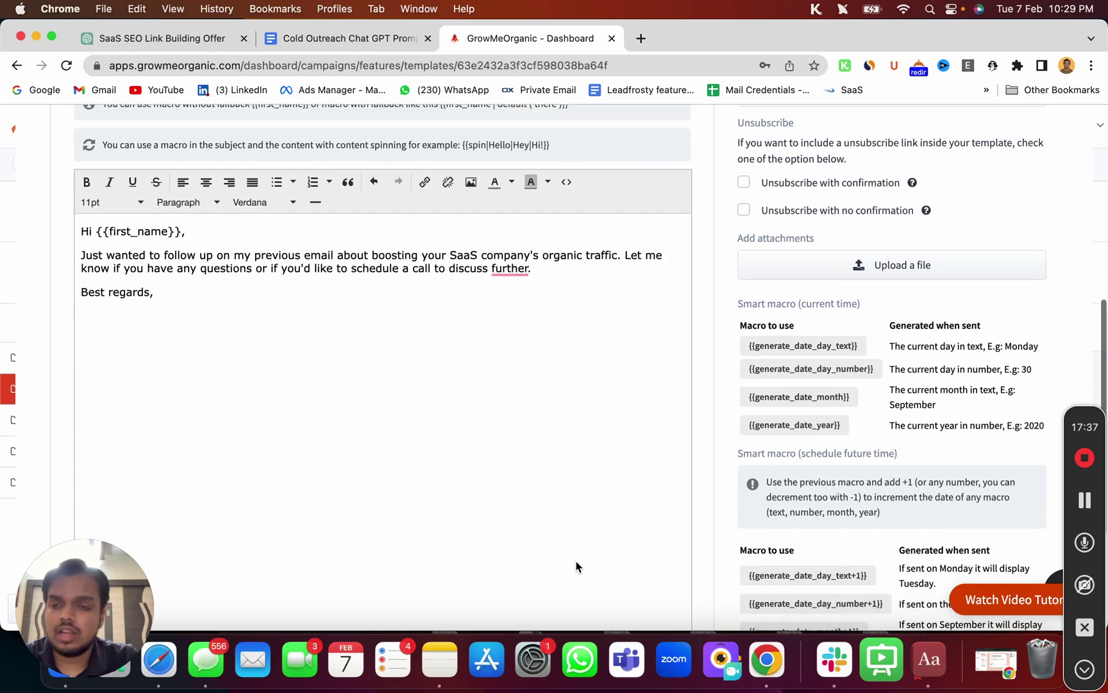
click(795, 586)
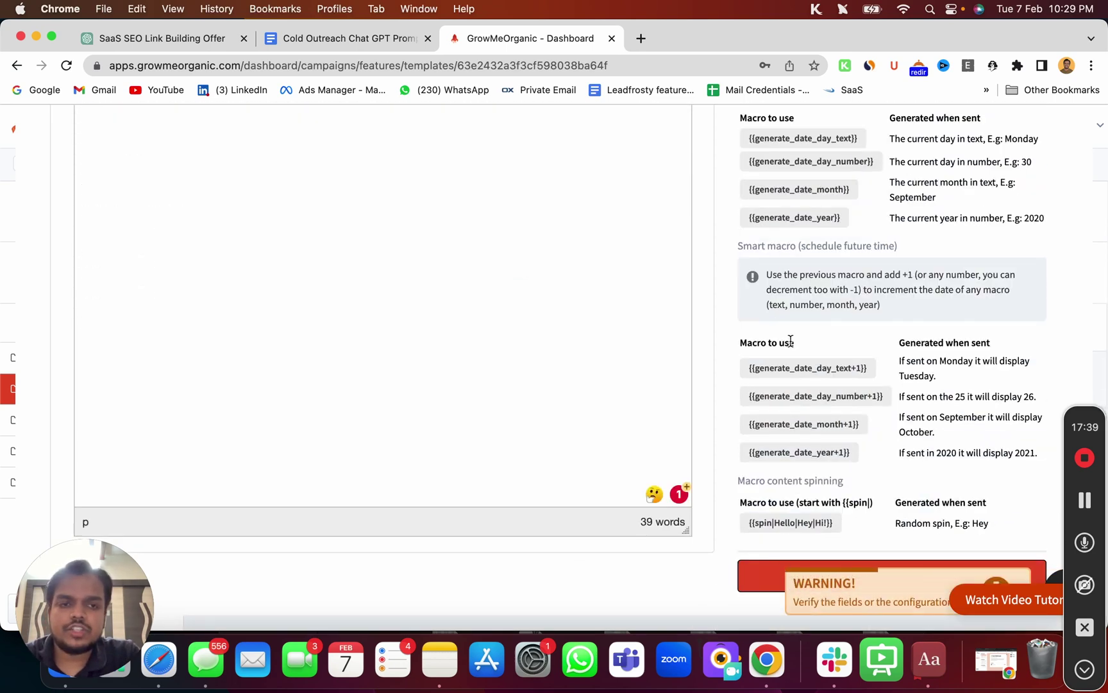
click(814, 153)
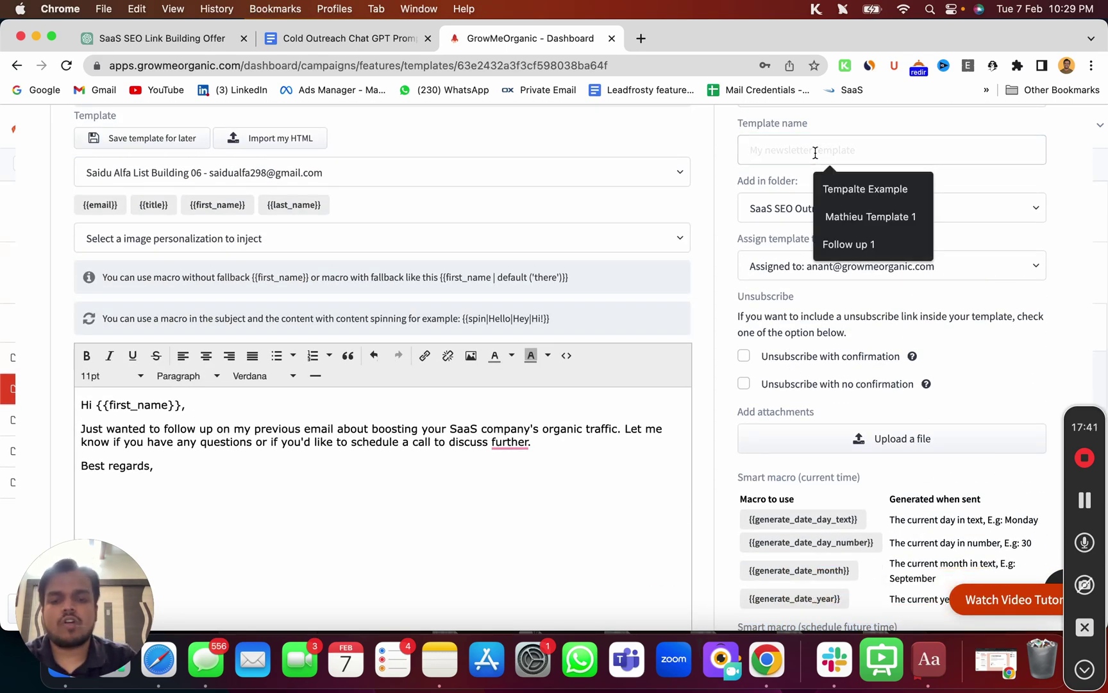
click(898, 247)
scroll(889, 577, down, 6)
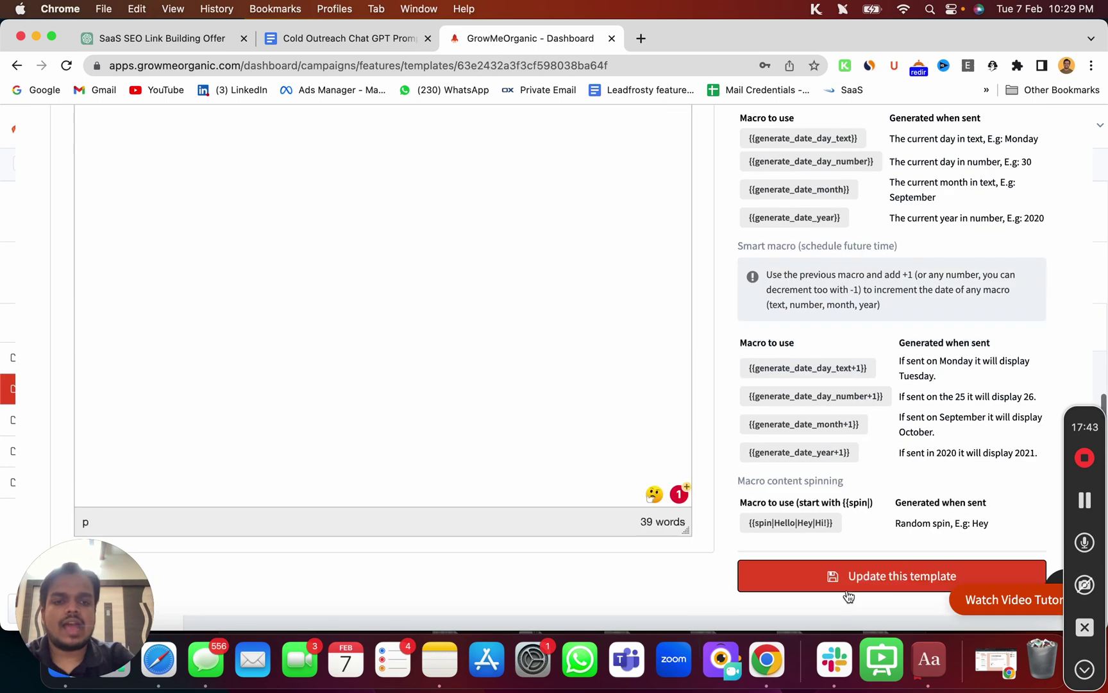
click(871, 586)
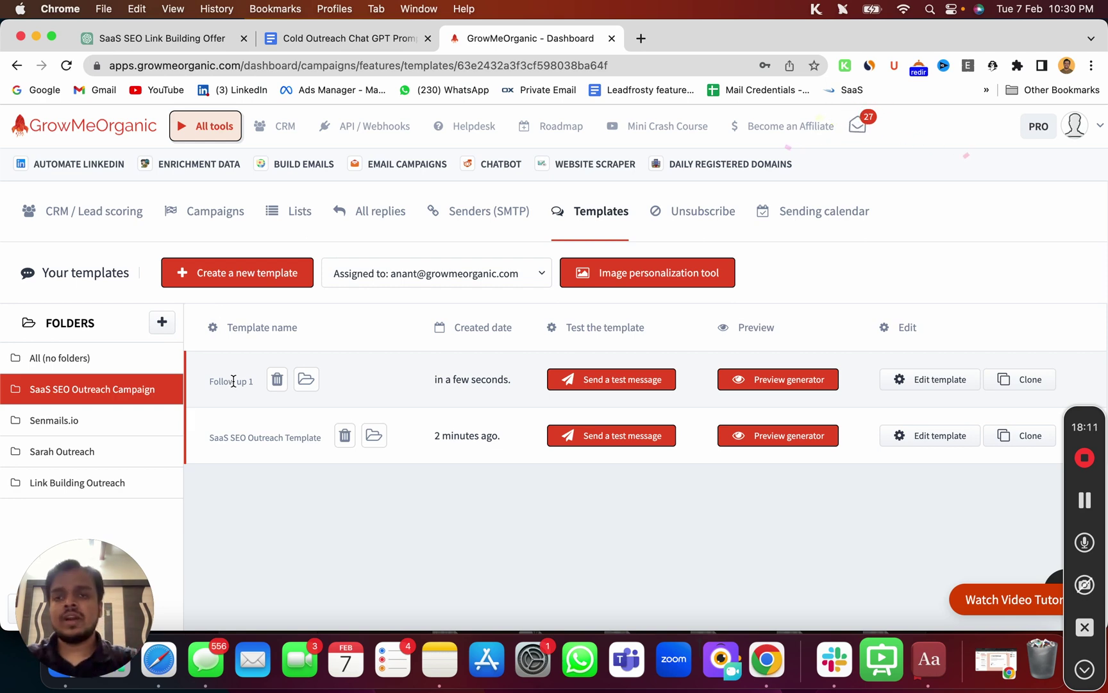
Step: Switch to the Cold Outreach ChatGPT prompts document in Google Docs
click(355, 40)
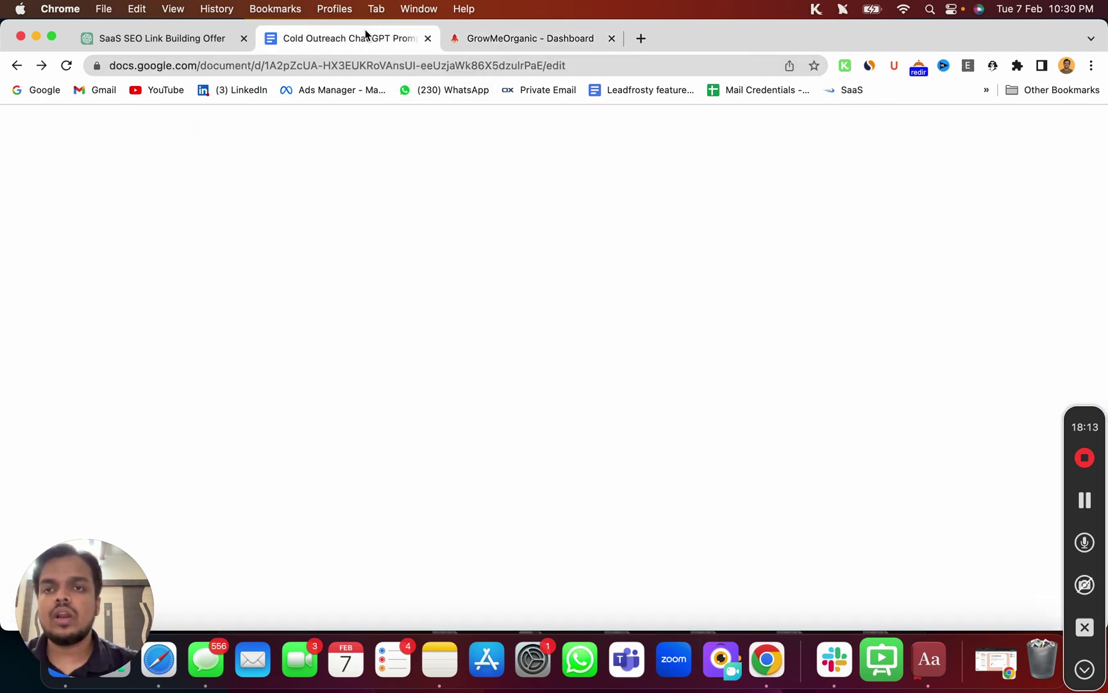